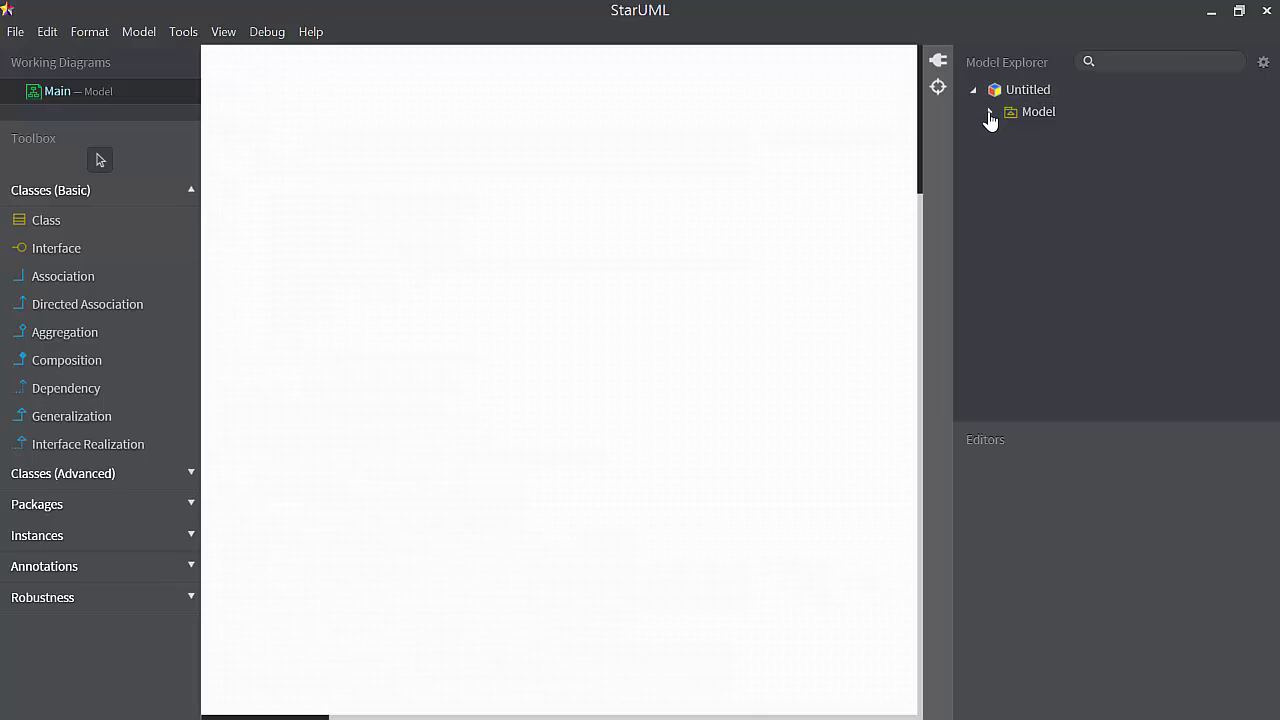
# Rename the untitled project as banking.
pyautogui.click(989, 113)
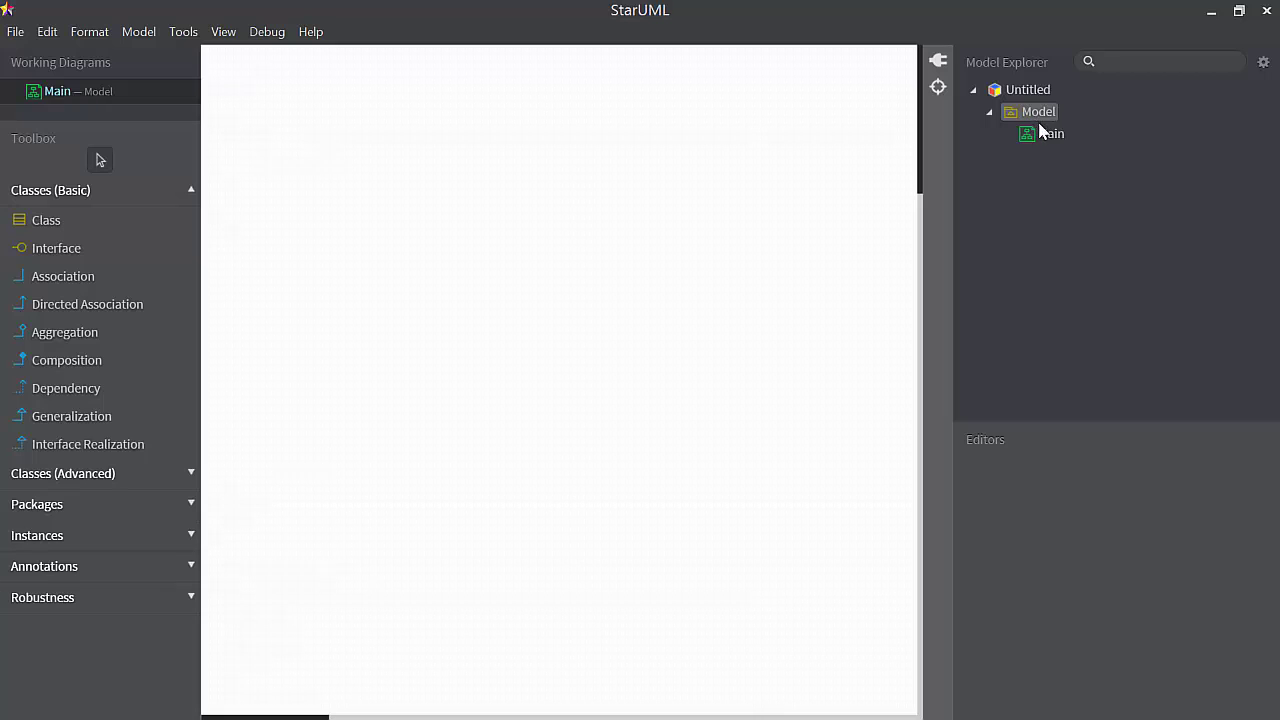
pyautogui.click(1048, 137)
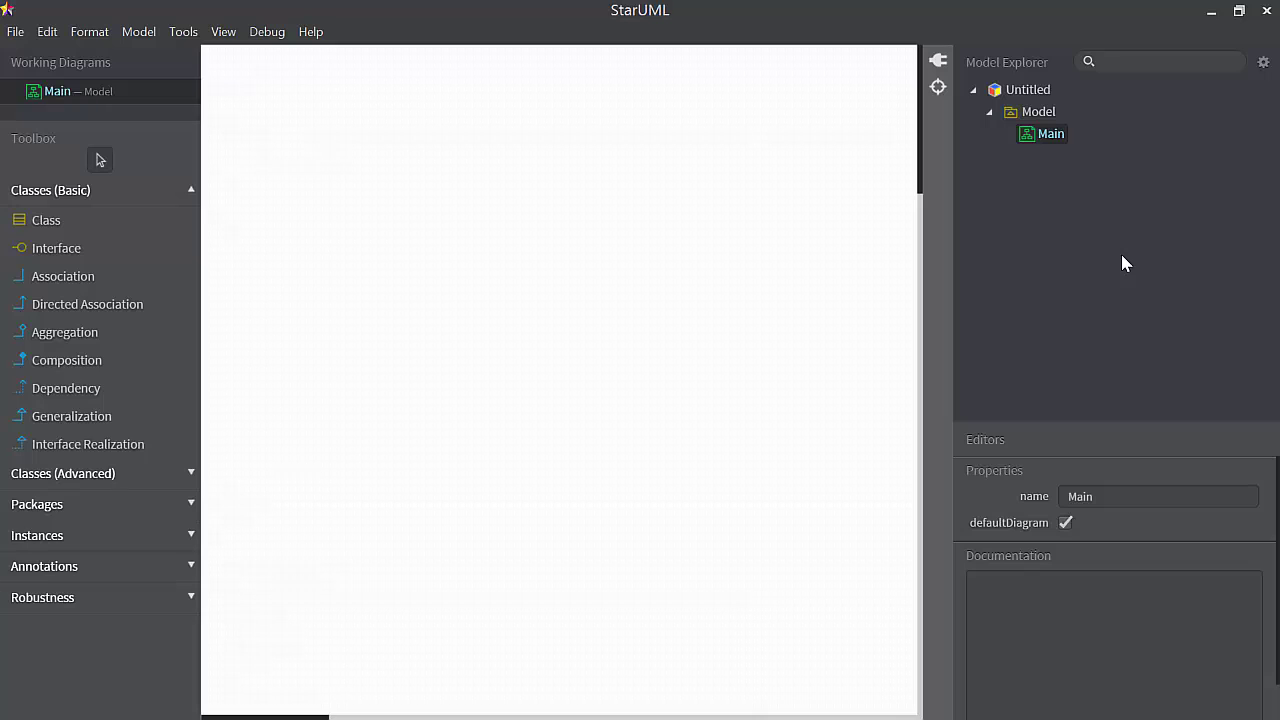
pyautogui.click(1030, 92)
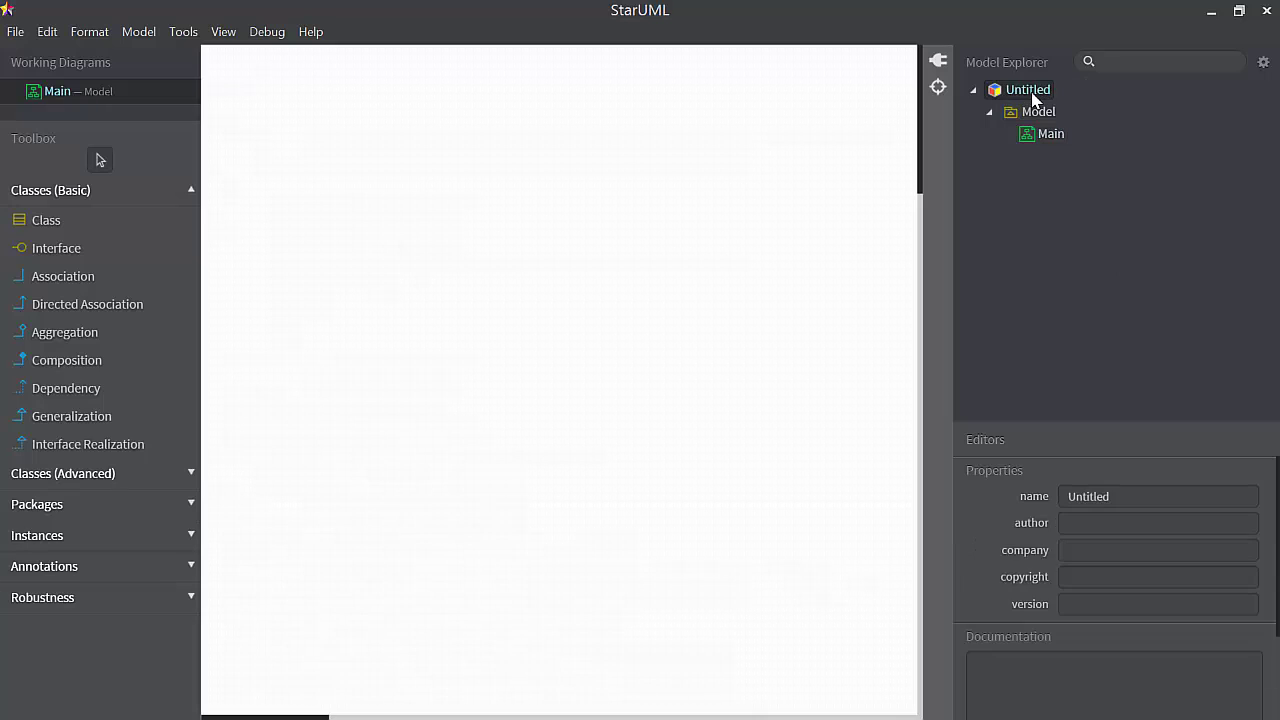
pyautogui.click(1140, 494)
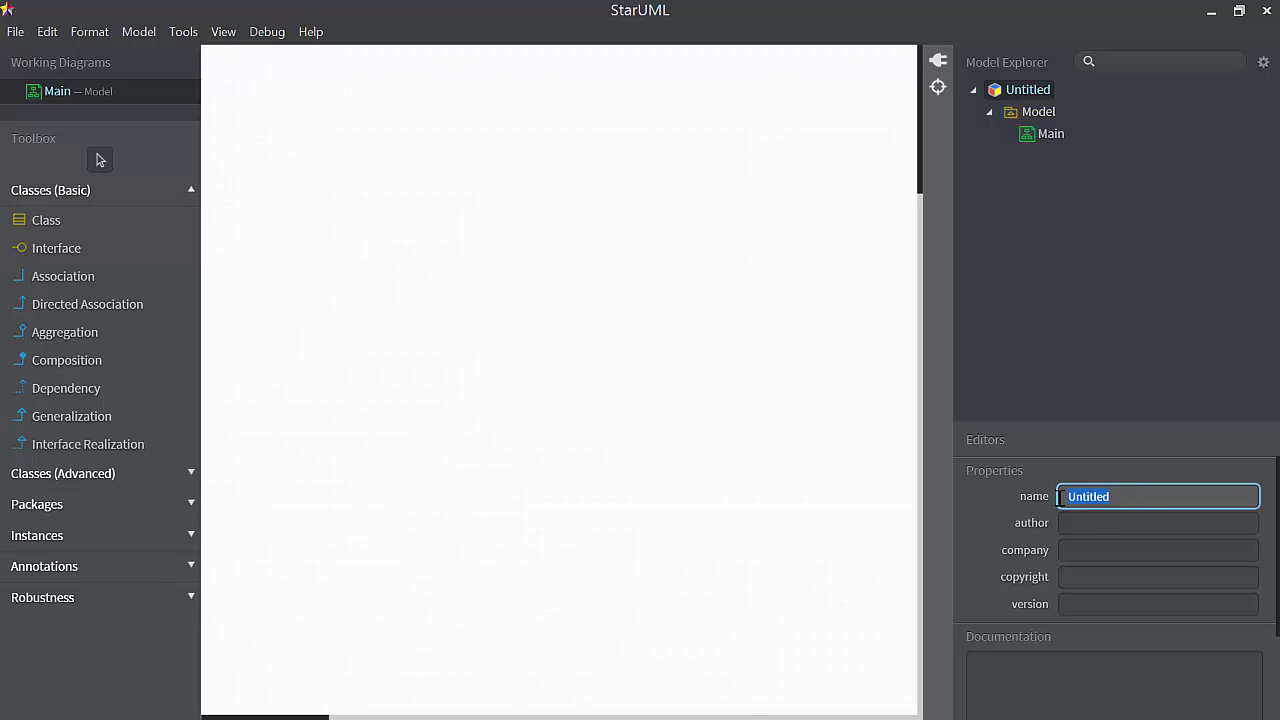
pyautogui.click(1219, 567)
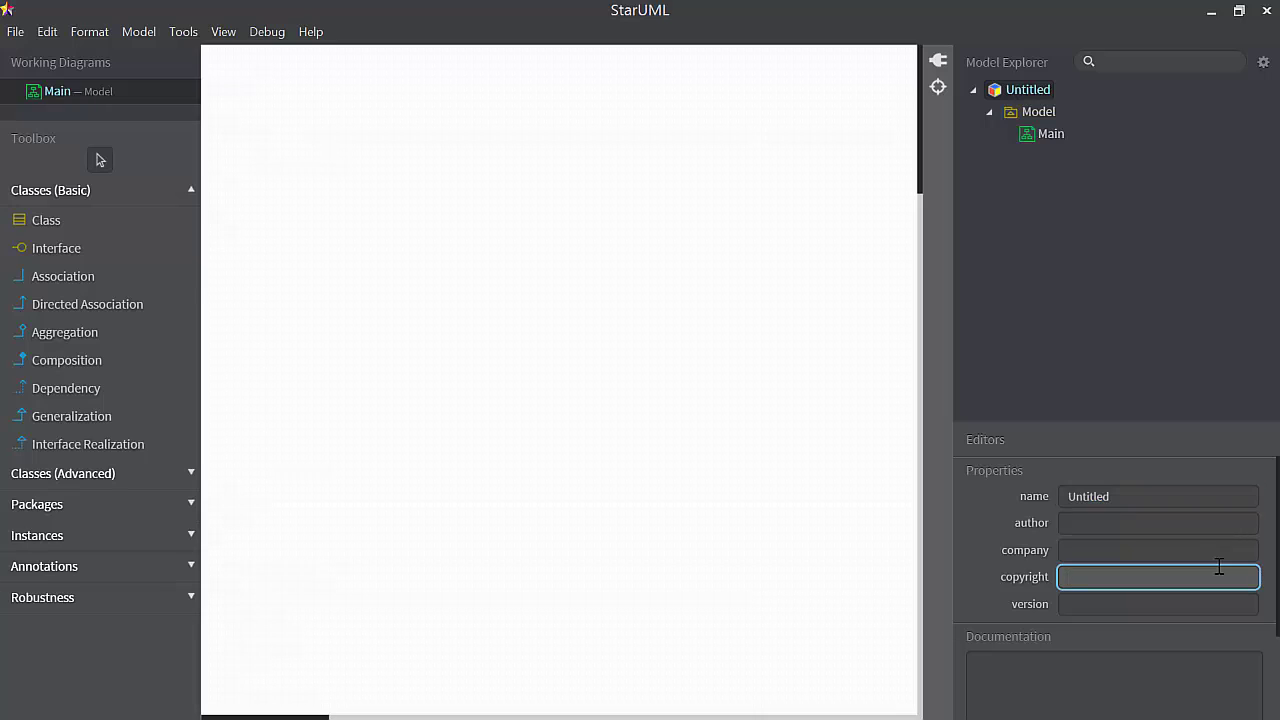
pyautogui.click(1108, 495)
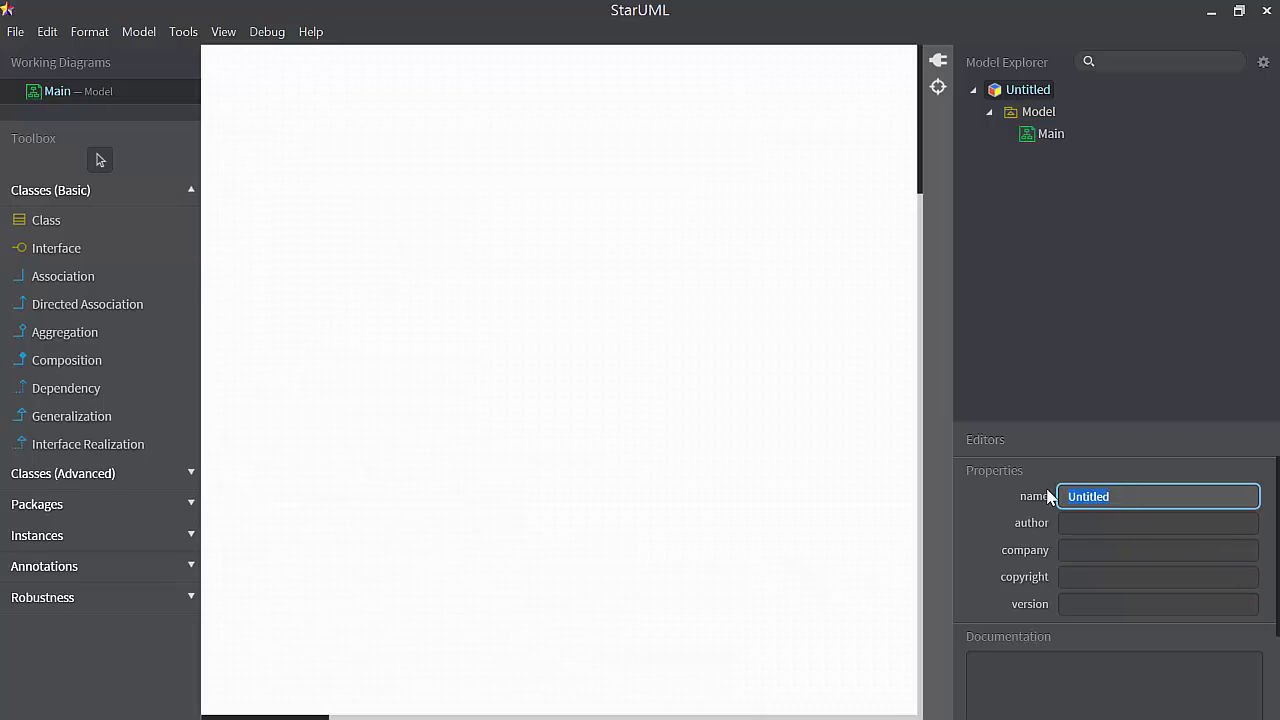
pyautogui.write('banking')
pyautogui.press('Return')
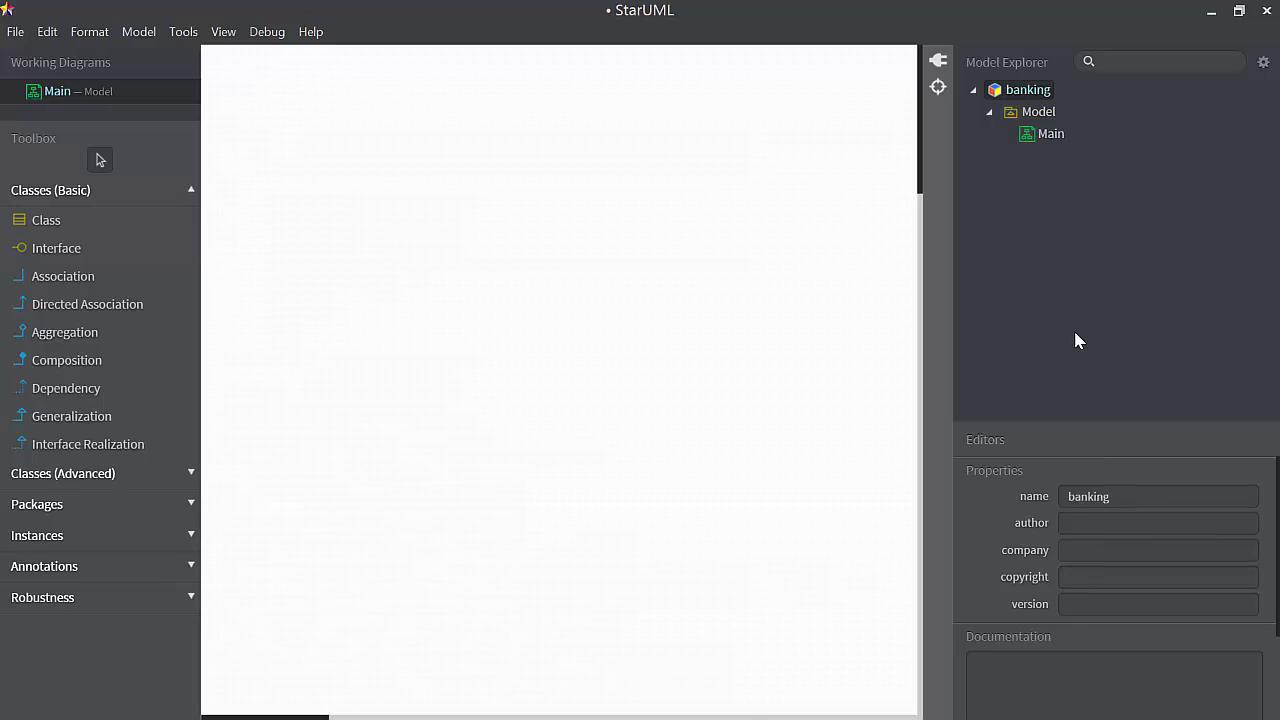
# Rename the model inside the banking project as accounts.
pyautogui.click(1040, 111)
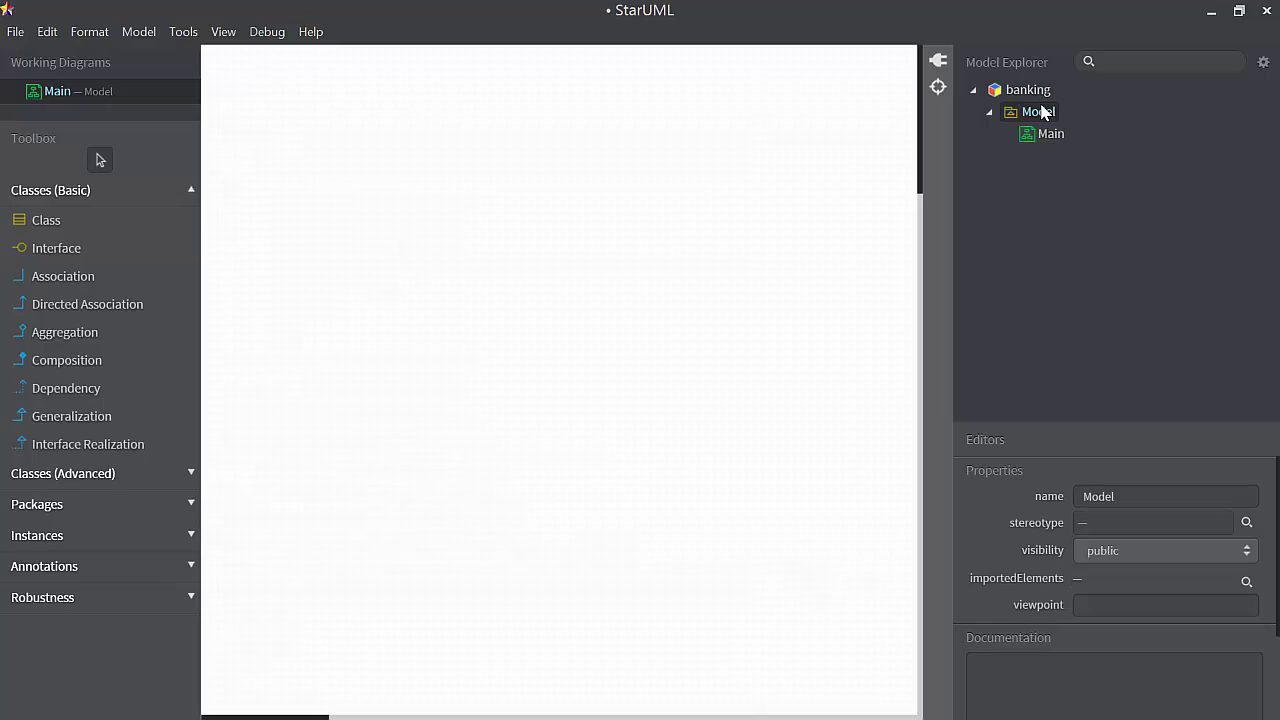
pyautogui.click(1137, 496)
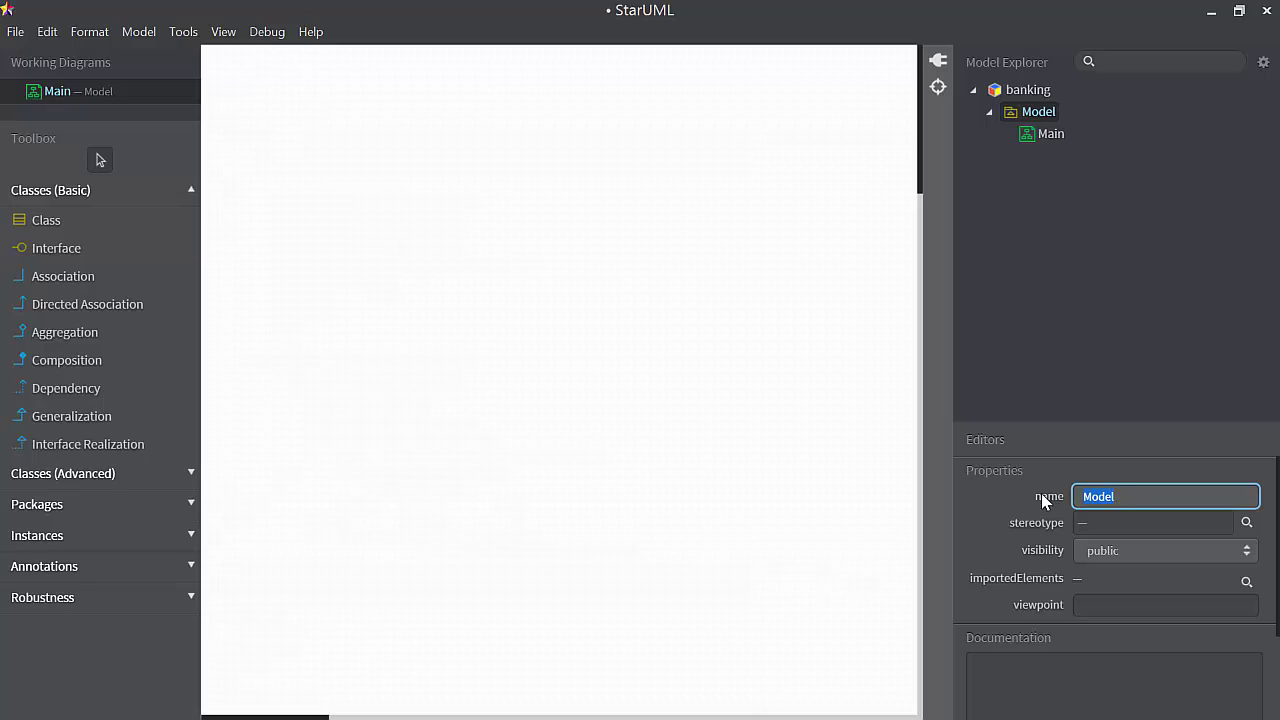
pyautogui.write('accounts')
pyautogui.press('Return')
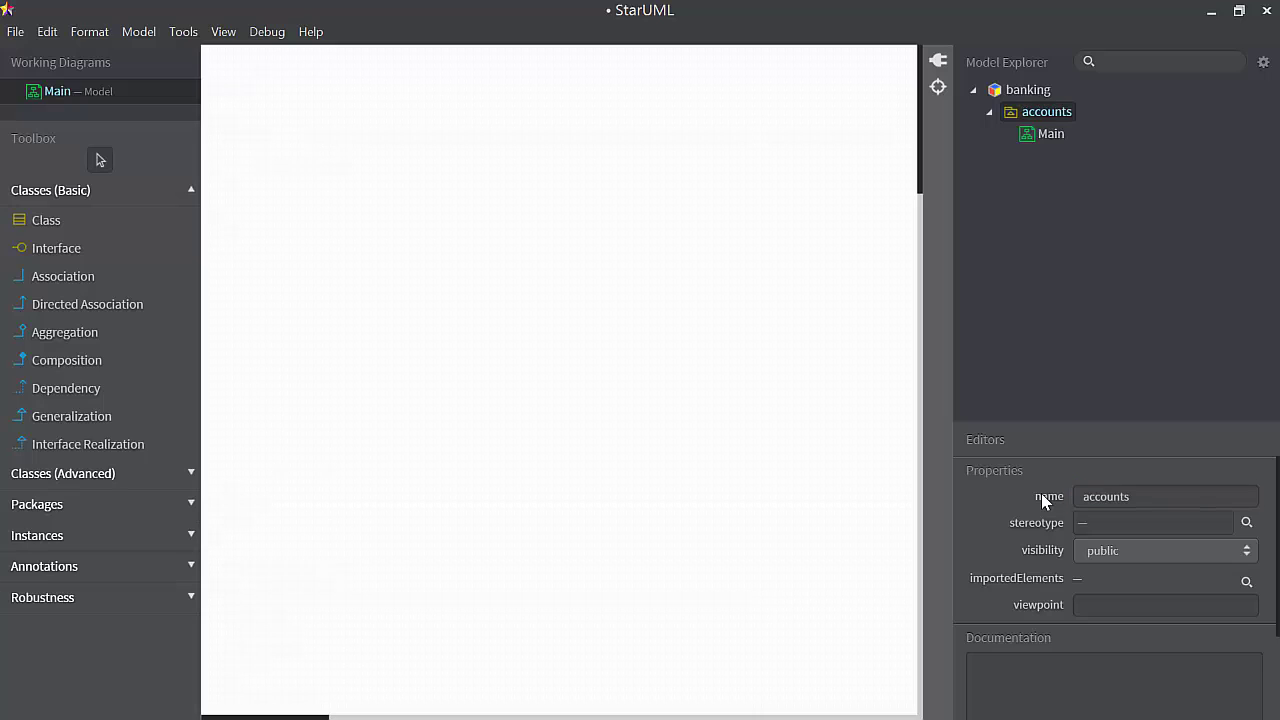
# Add a class named Account in the upper right part of the Main diagram.
pyautogui.click(1026, 138)
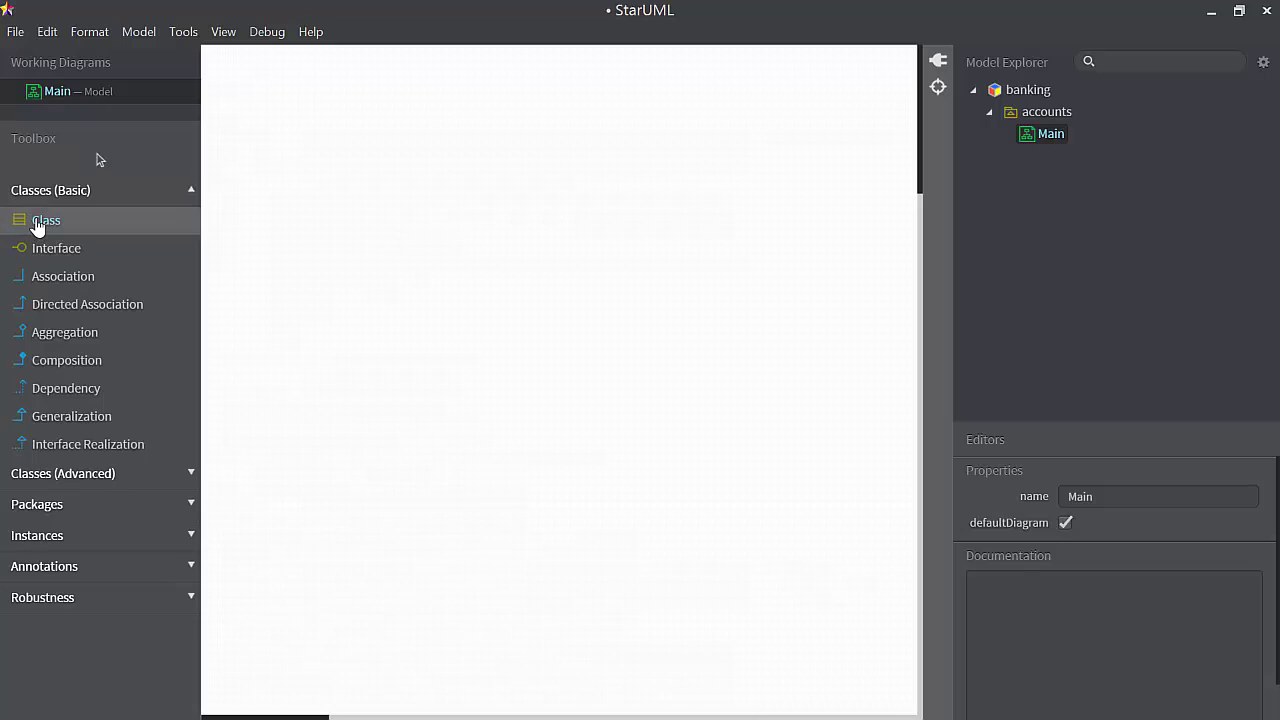
pyautogui.click(37, 222)
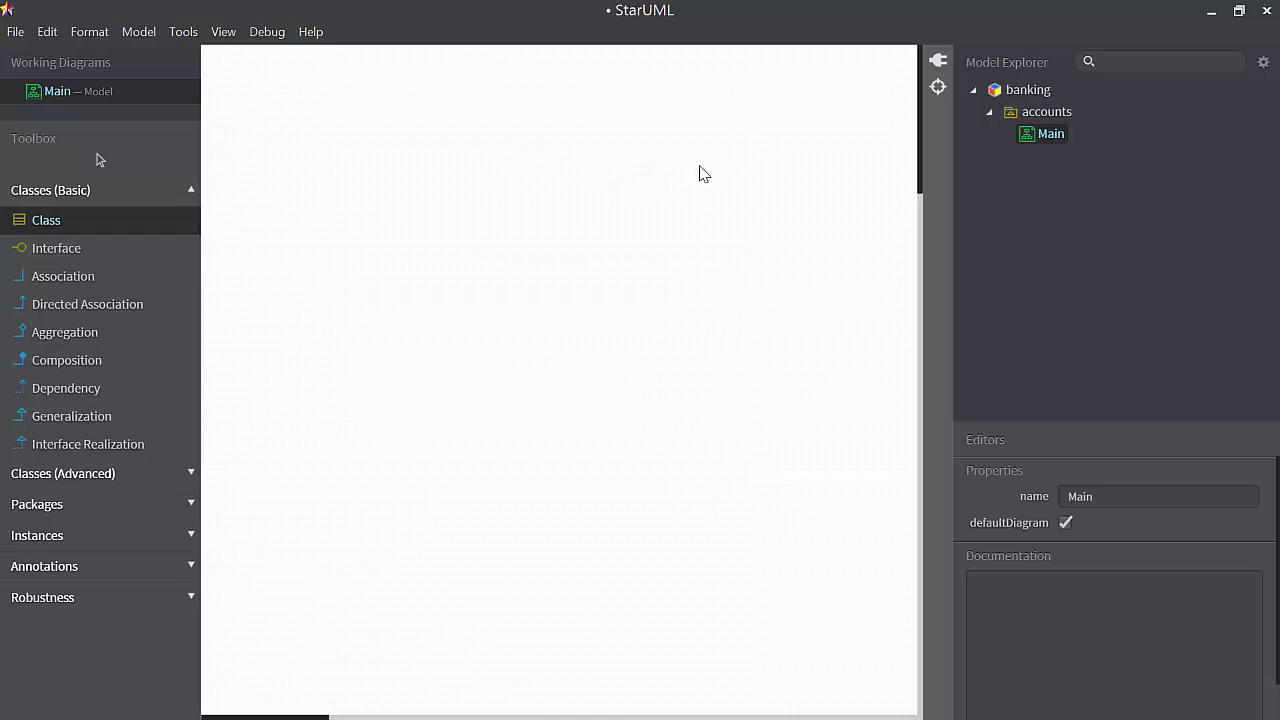
pyautogui.click(630, 207)
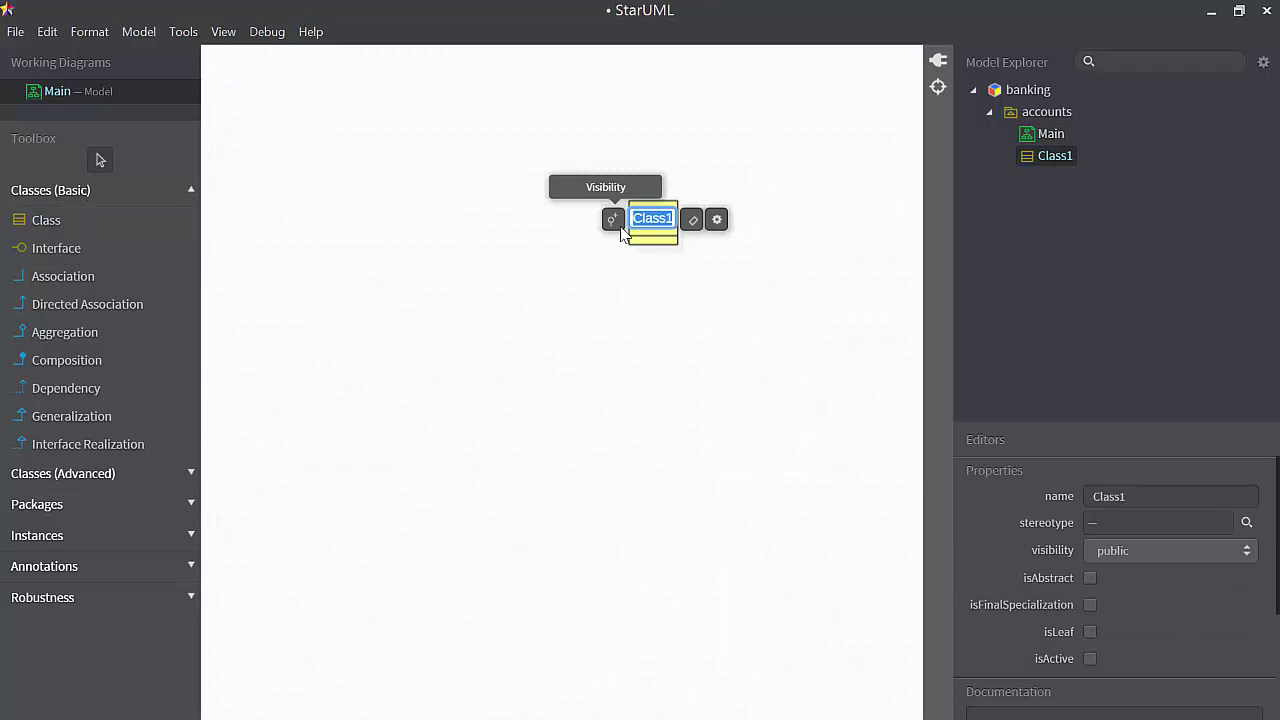
pyautogui.write('Account')
pyautogui.press('Return')
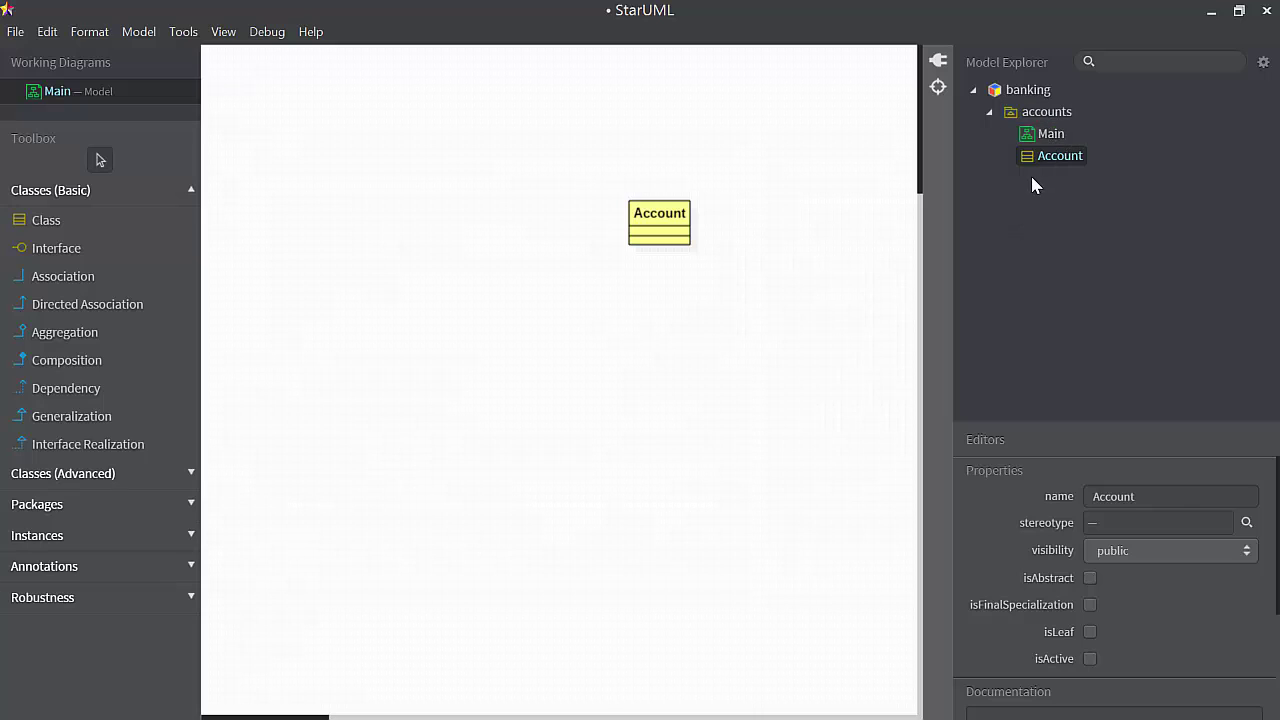
# Add a class named AccountHolder to the left of the Account class.
pyautogui.click(42, 220)
pyautogui.click(337, 214)
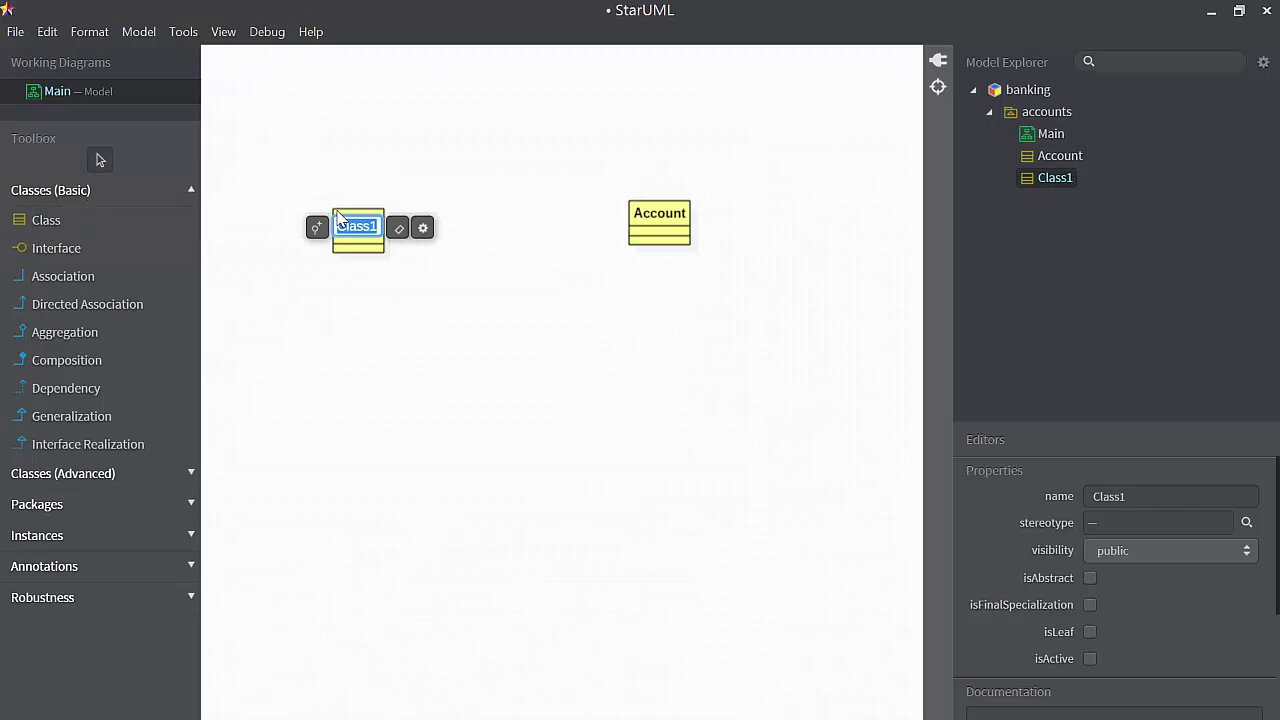
pyautogui.write('AccountHolder')
pyautogui.press('BackSpace')
pyautogui.press('BackSpace')
pyautogui.press('BackSpace')
pyautogui.press('BackSpace')
pyautogui.press('BackSpace')
pyautogui.write('lder')
pyautogui.press('Return')
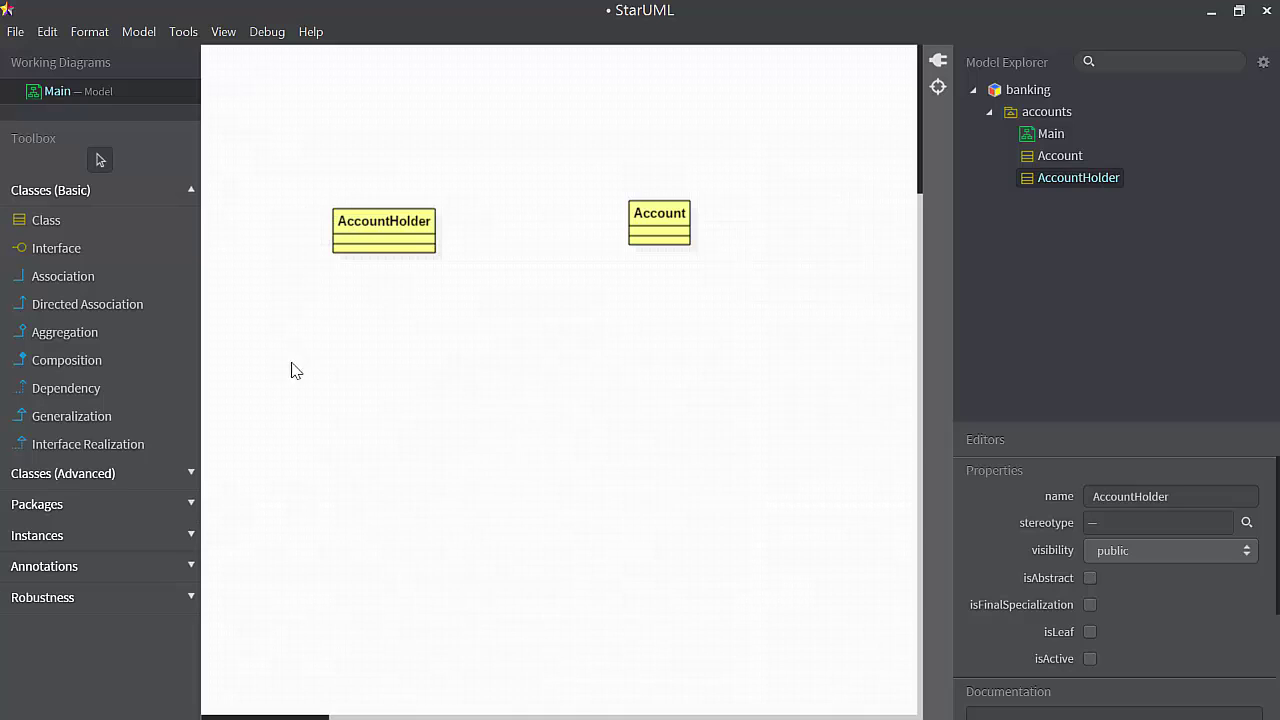
# Move the AccountHolder class slightly upward so it sits roughly level with Account.
pyautogui.click(414, 342)
pyautogui.click(422, 233)
pyautogui.moveTo(422, 233); pyautogui.dragTo(431, 243)
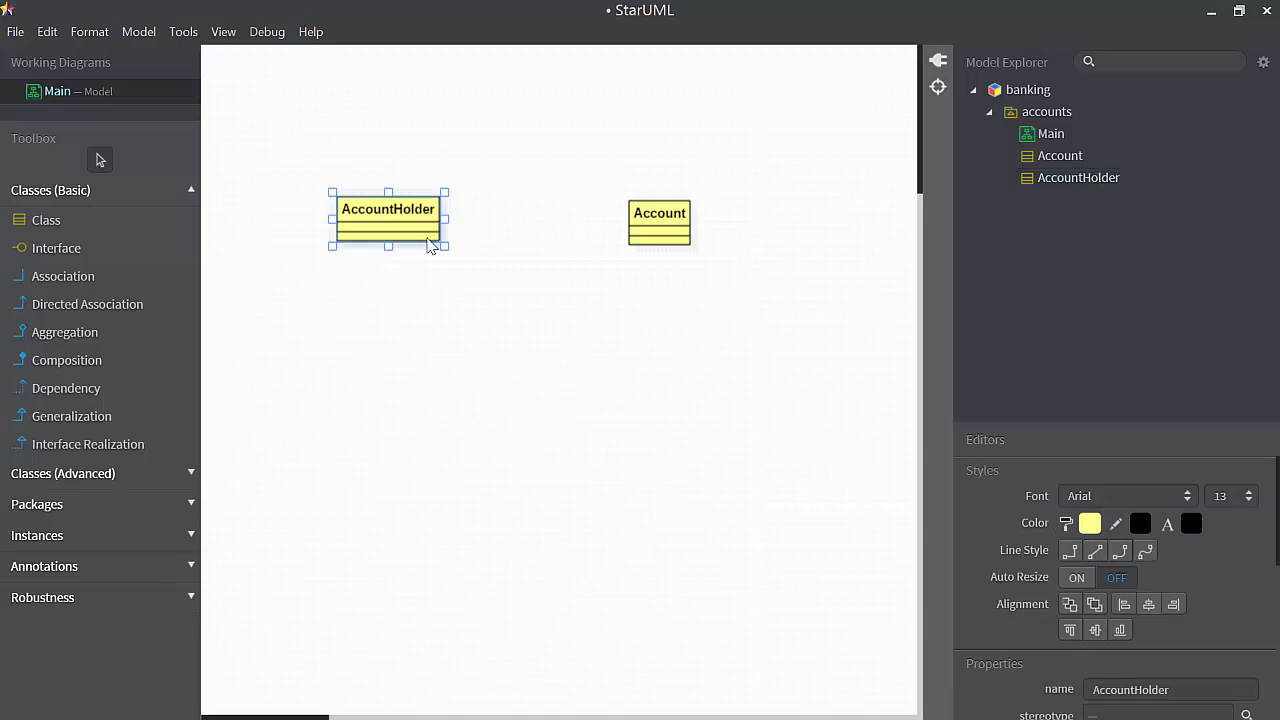
pyautogui.click(530, 305)
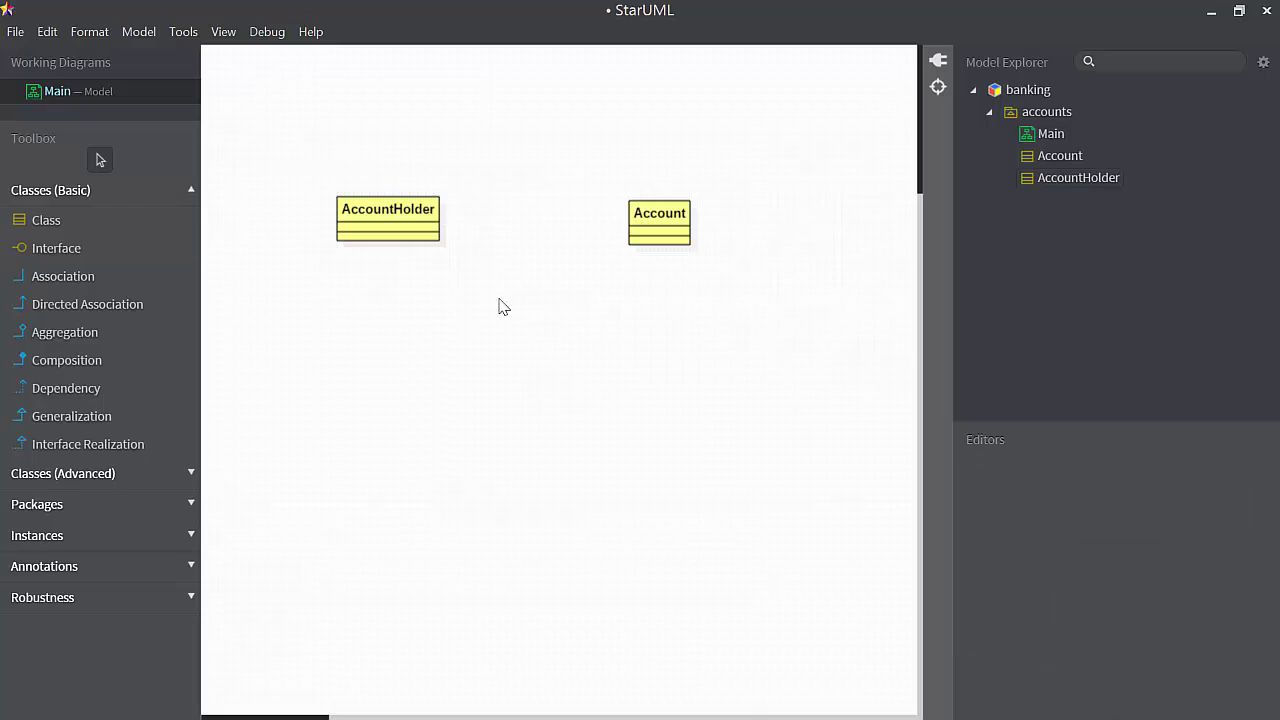
# Add two classes below AccountHolder: Individual beneath it and Corporation further to the right.
pyautogui.doubleClick(25, 228)
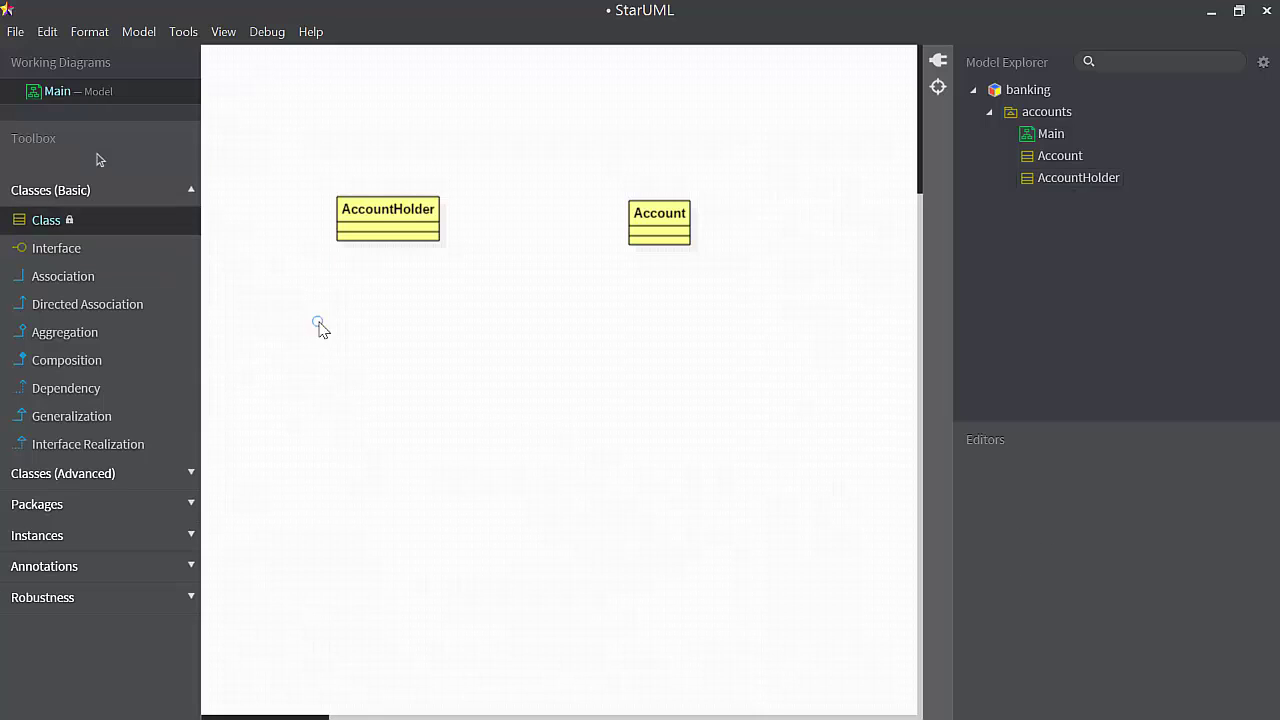
pyautogui.click(319, 326)
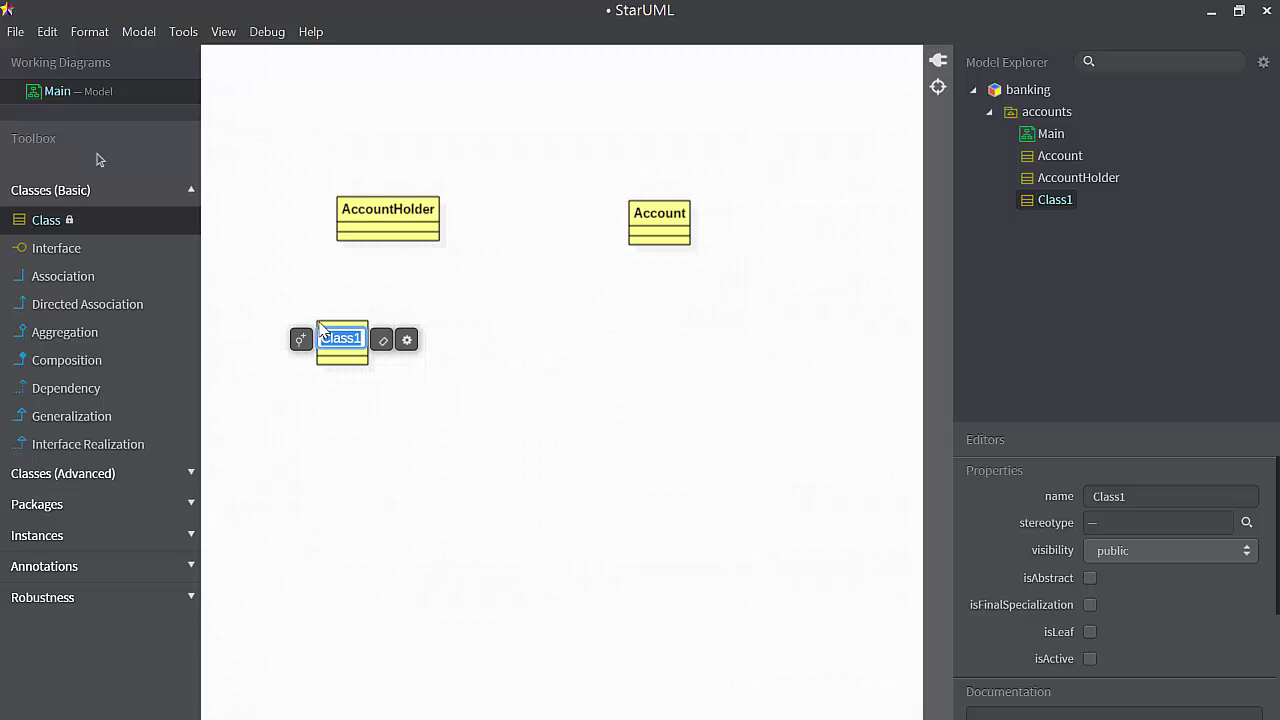
pyautogui.write('Individual')
pyautogui.click(534, 377)
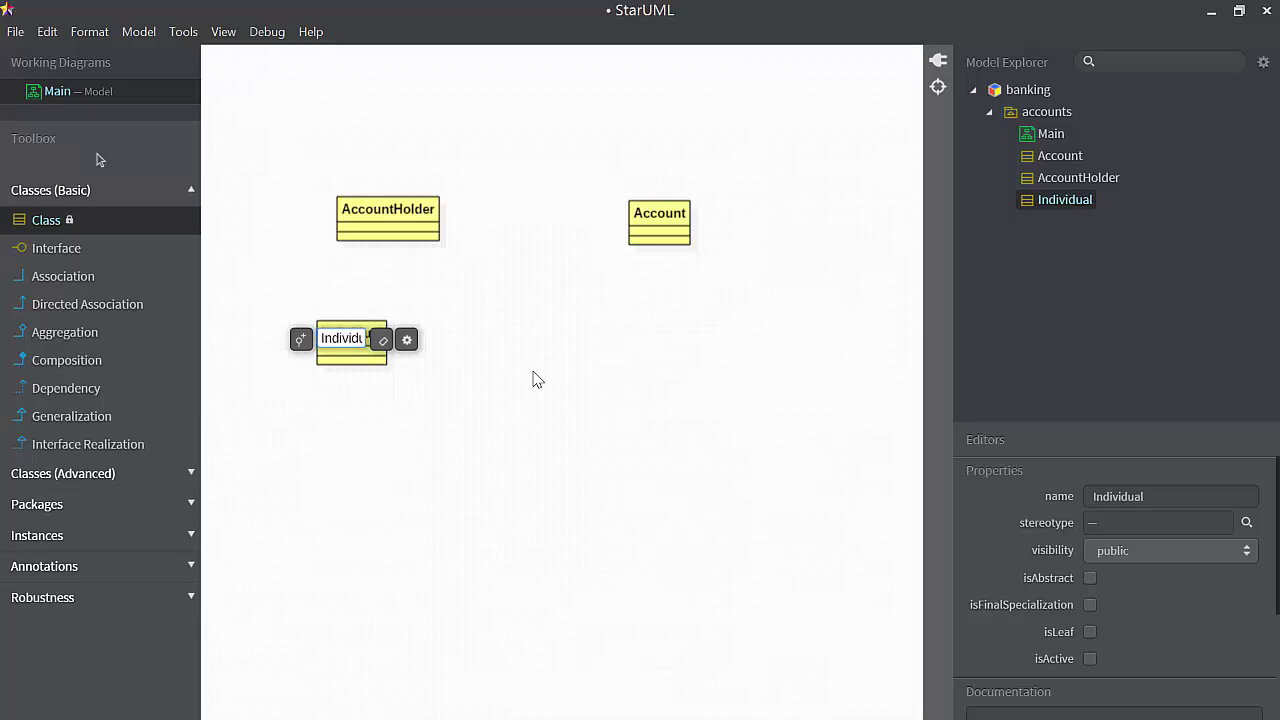
pyautogui.write('Corpo')
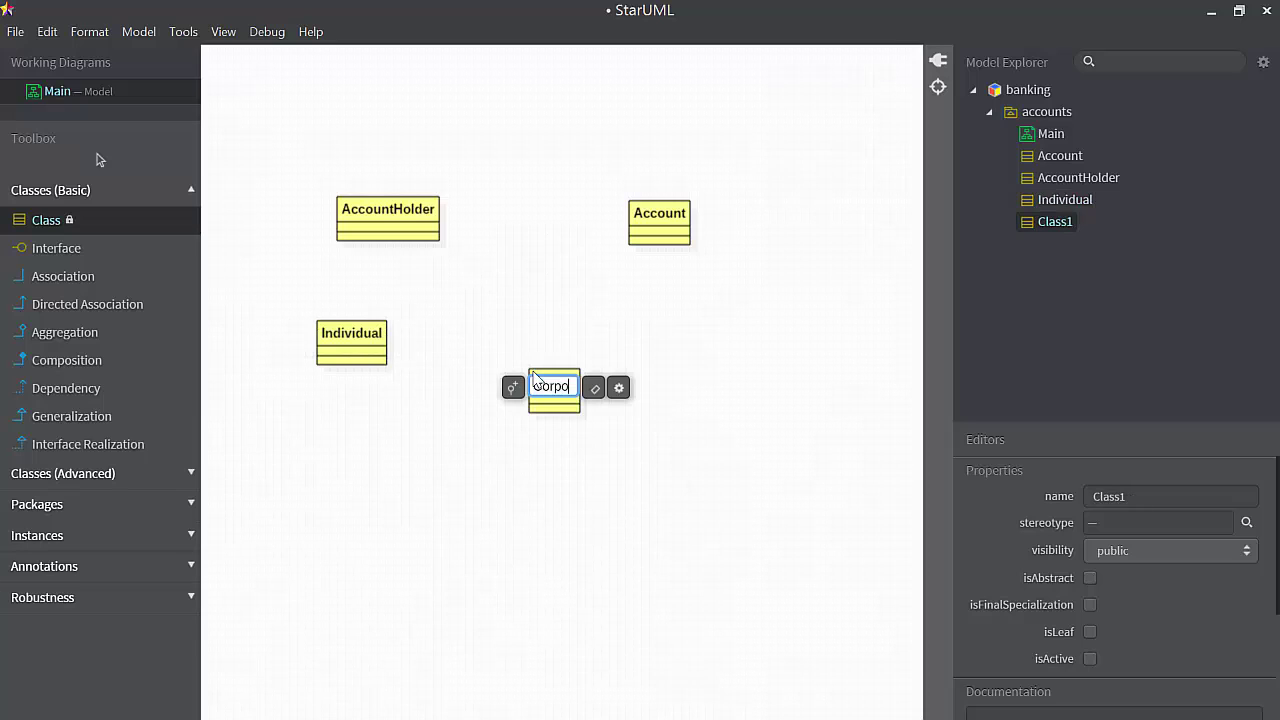
pyautogui.write('ration')
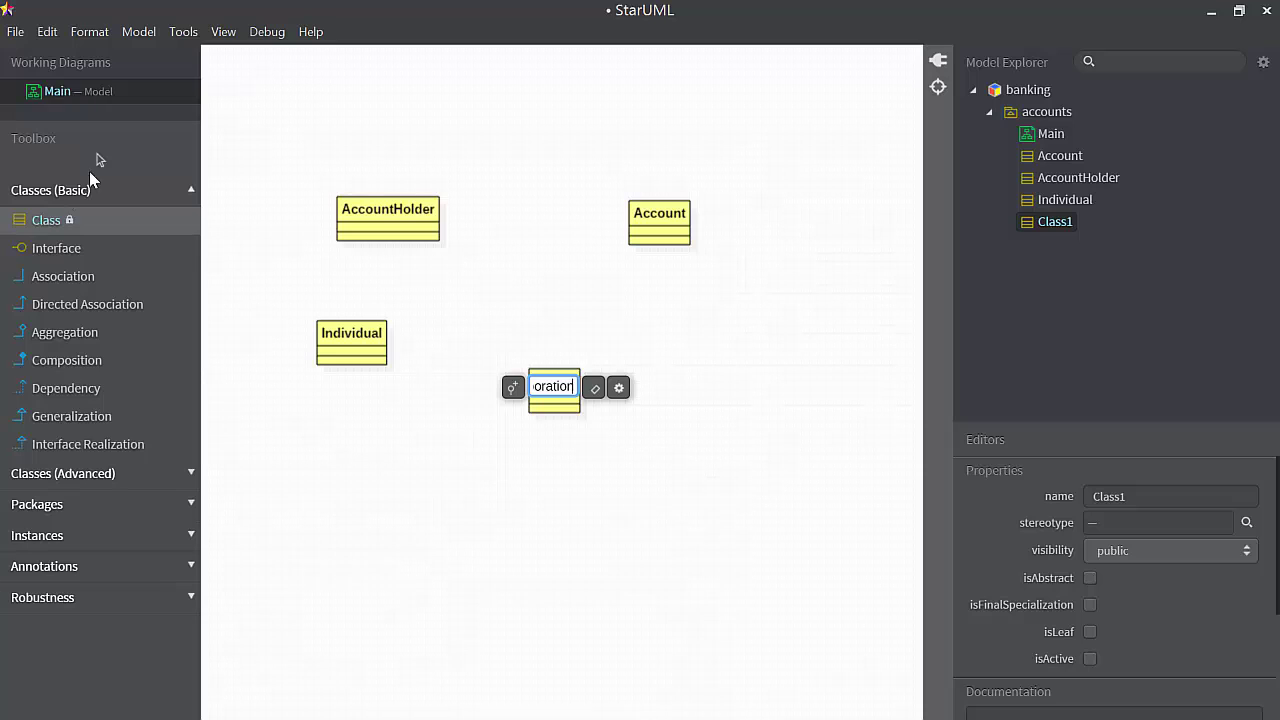
pyautogui.click(101, 165)
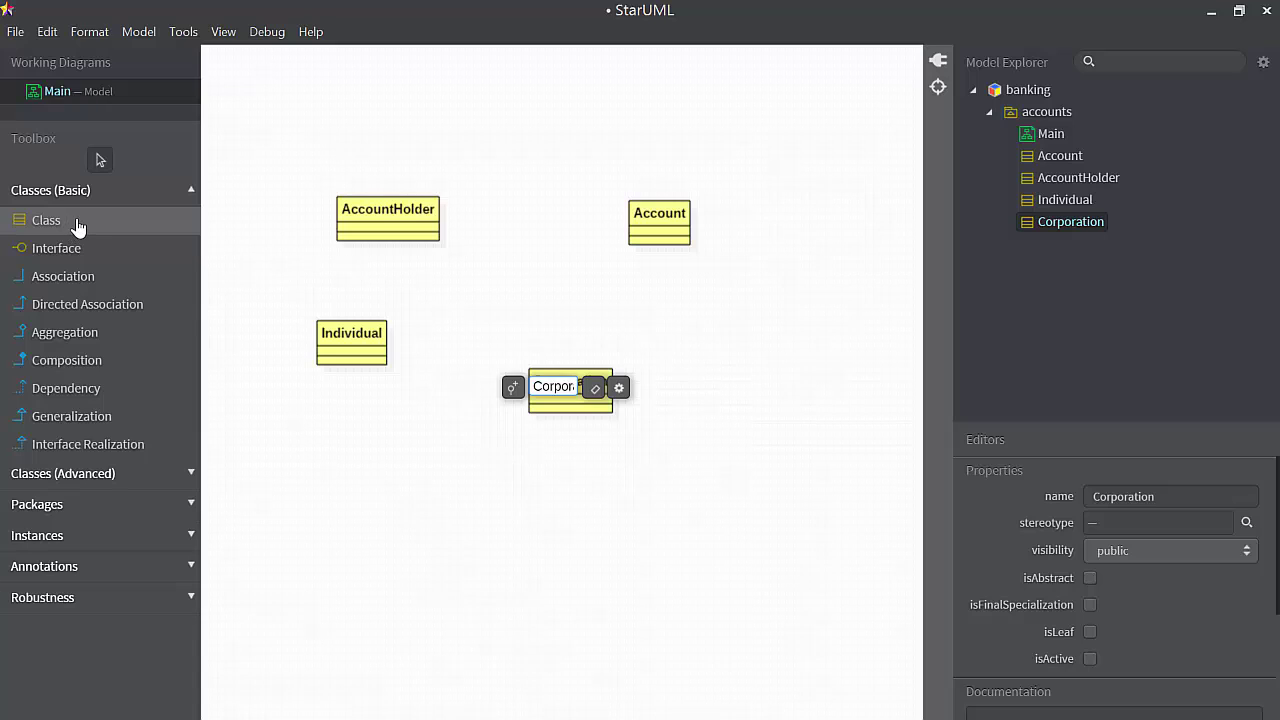
# Move the Corporation class up and left so it sits beside Individual.
pyautogui.click(812, 390)
pyautogui.moveTo(560, 382); pyautogui.dragTo(500, 333)
pyautogui.click(621, 343)
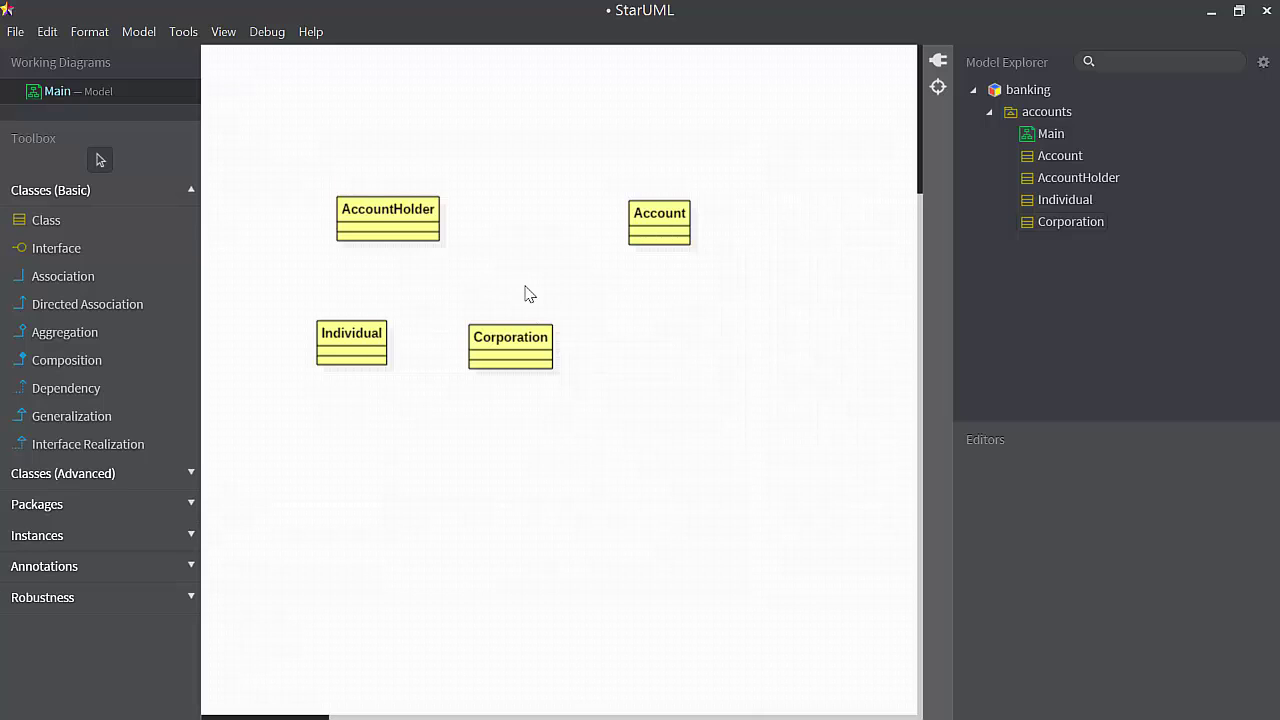
# Connect the AccountHolder class to the Account class with an association.
pyautogui.click(75, 277)
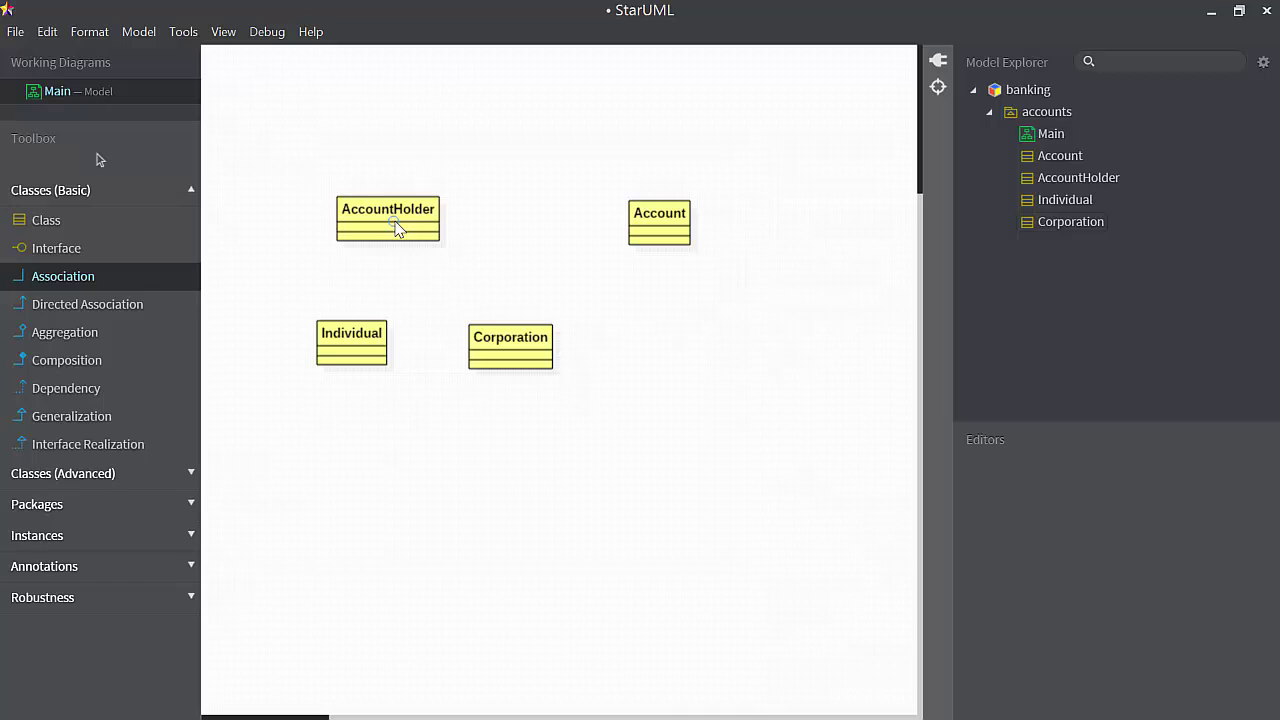
pyautogui.moveTo(396, 228); pyautogui.dragTo(671, 223)
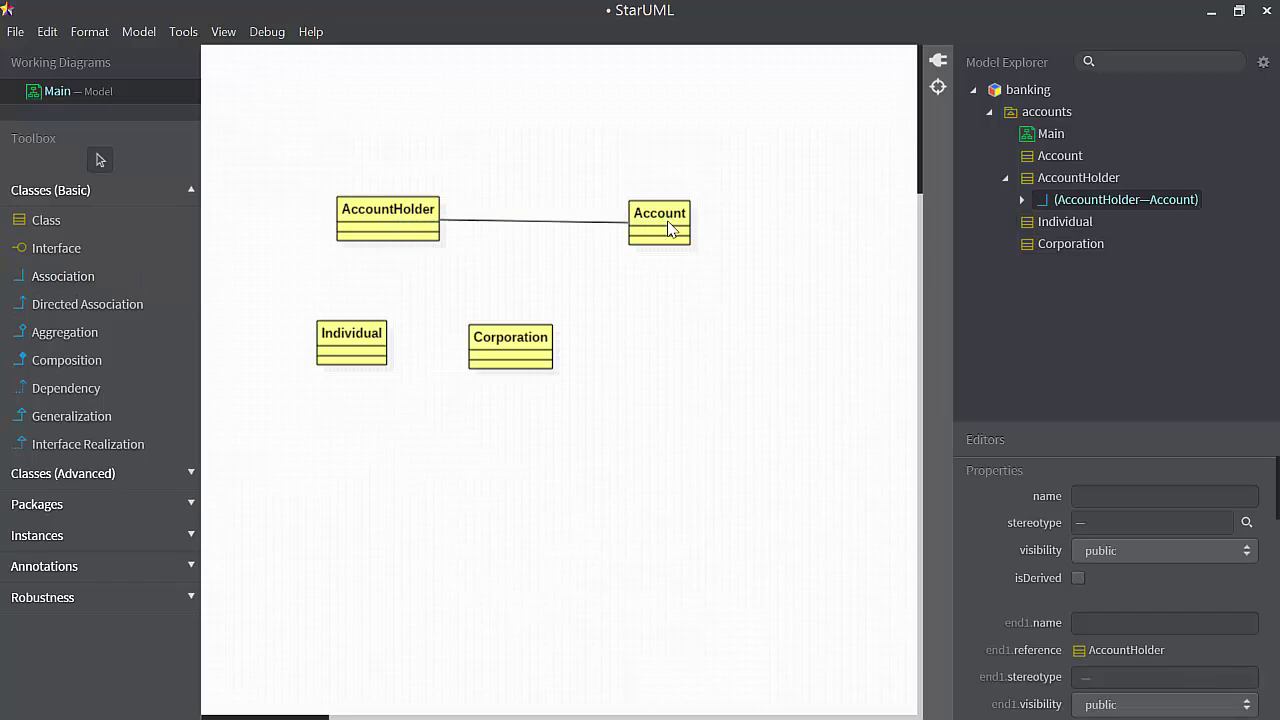
pyautogui.click(671, 309)
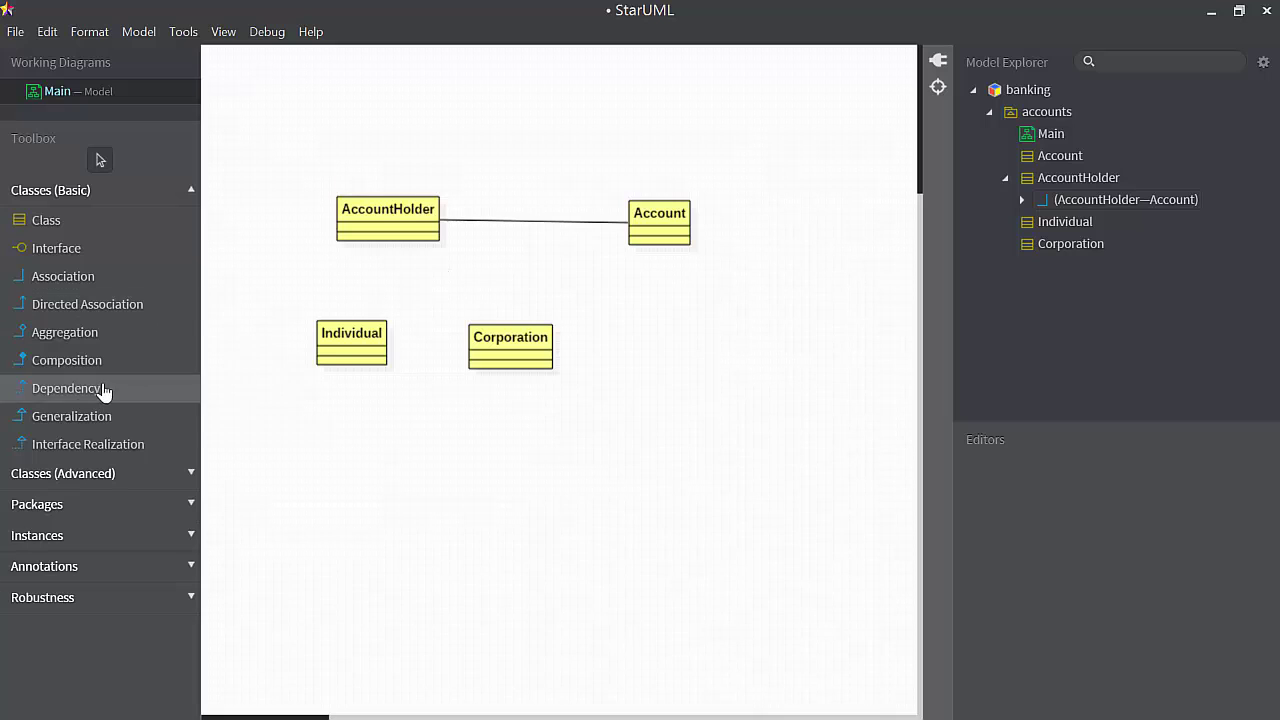
# Draw generalizations from Individual and from Corporation to the AccountHolder class.
pyautogui.doubleClick(65, 425)
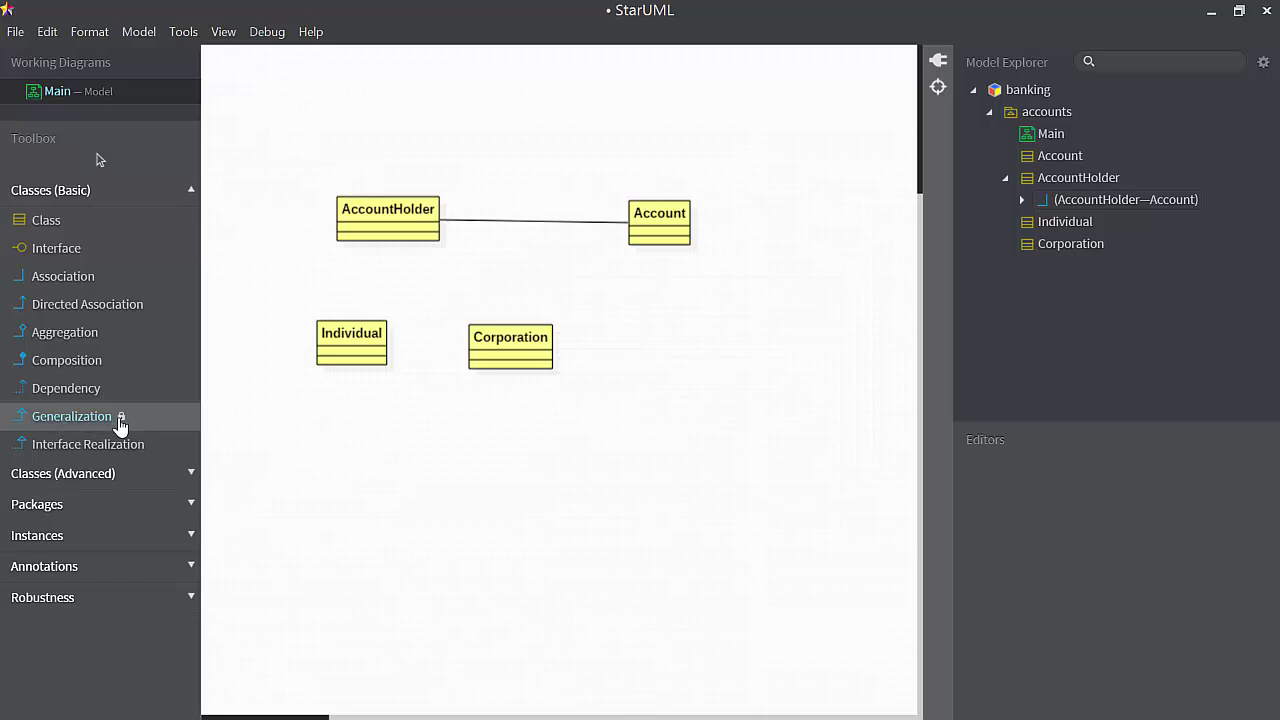
pyautogui.moveTo(339, 345); pyautogui.dragTo(388, 225)
pyautogui.moveTo(483, 345); pyautogui.dragTo(405, 232)
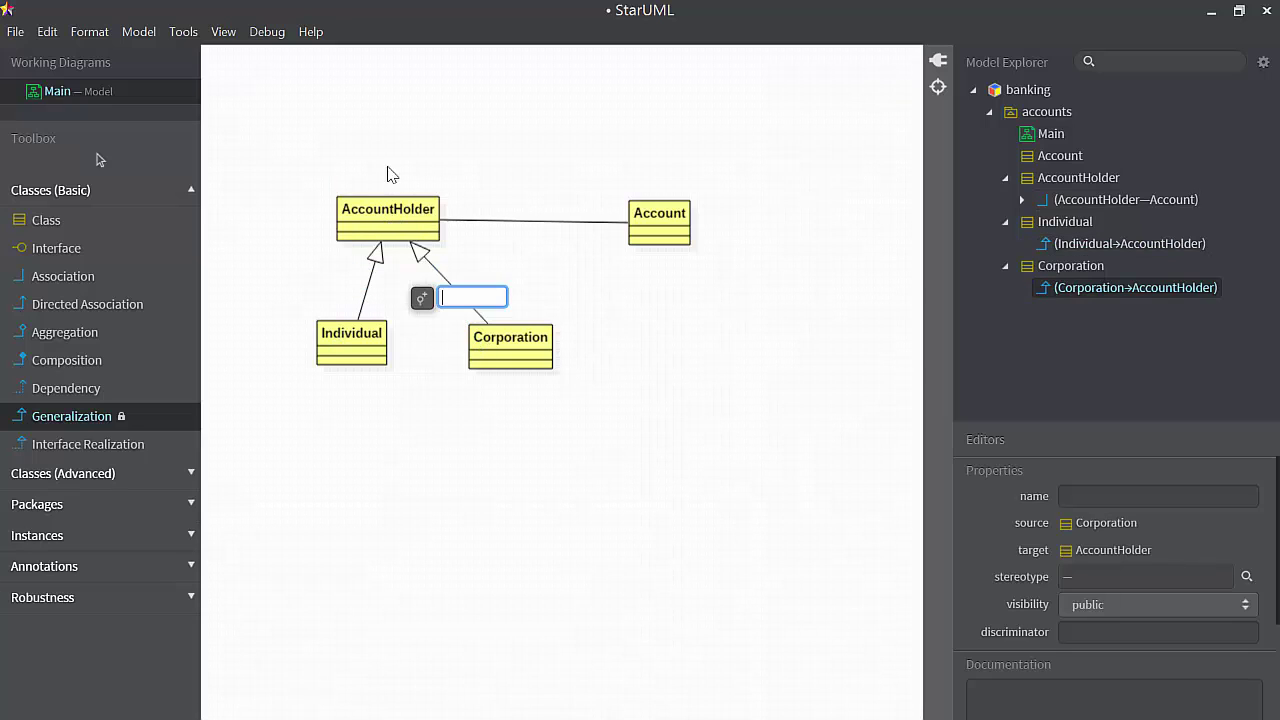
pyautogui.click(100, 422)
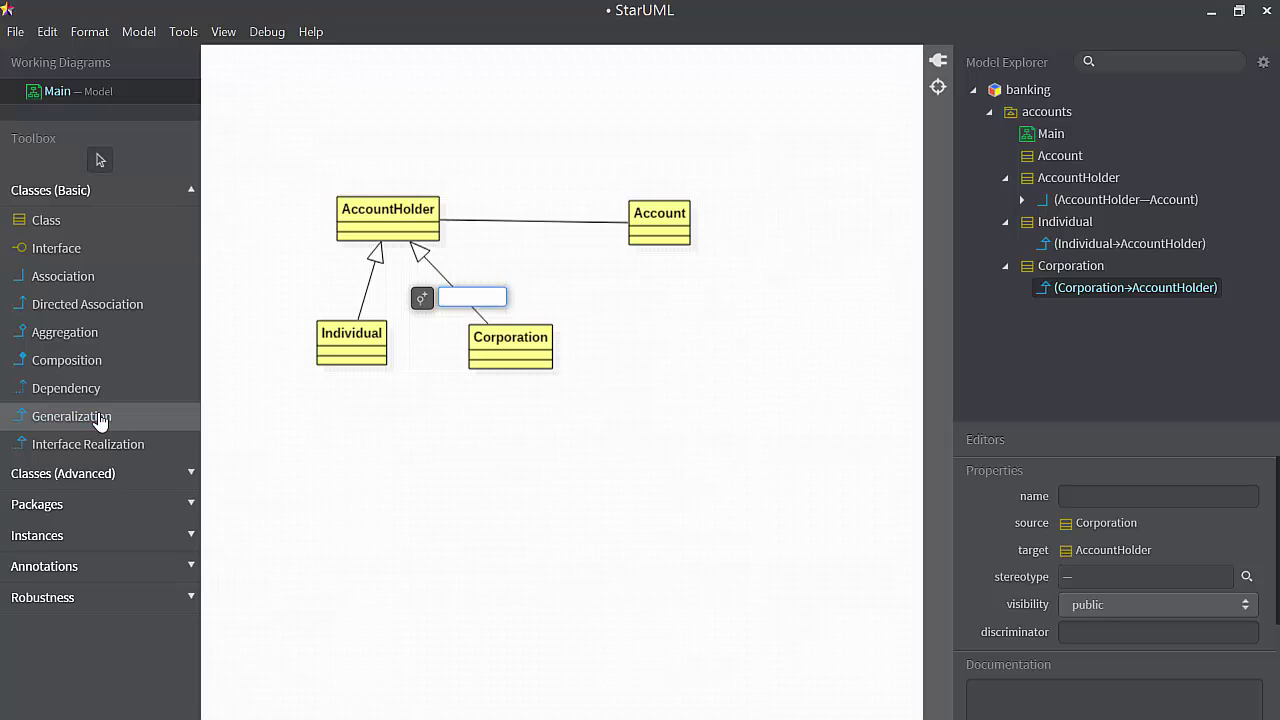
pyautogui.click(531, 458)
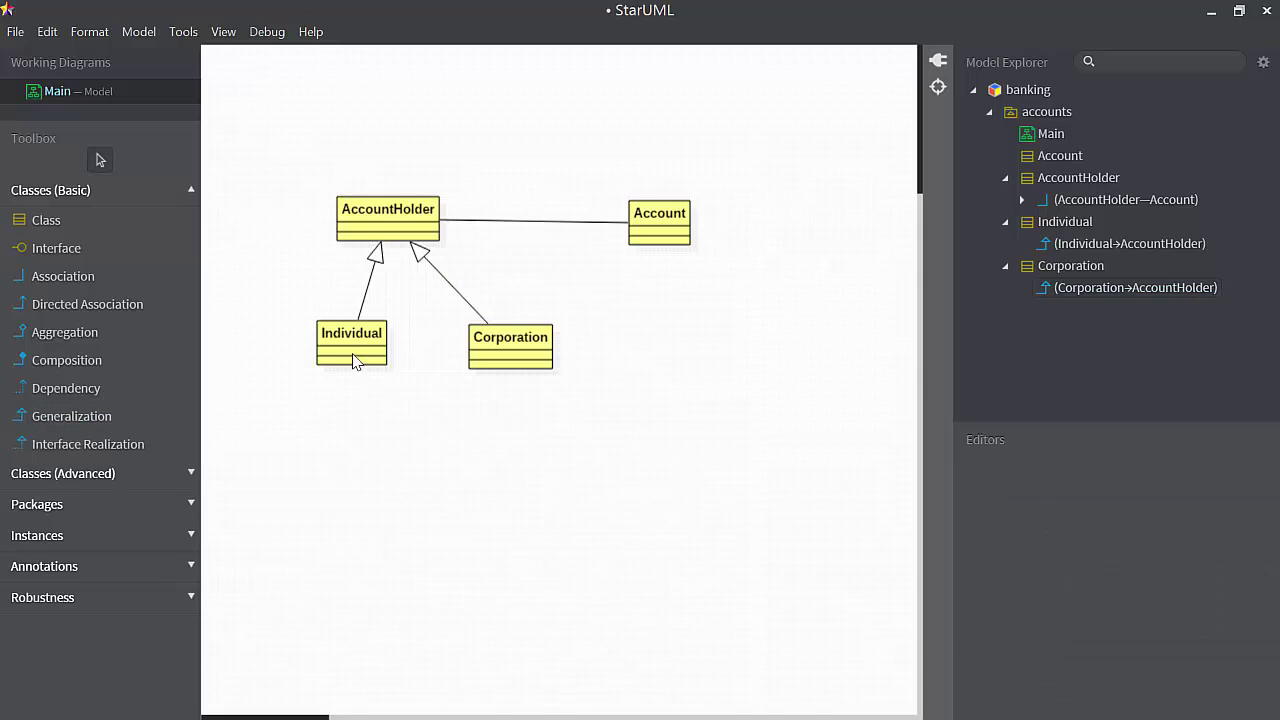
# Shift the Individual and Corporation classes to the left to arrange them evenly beneath AccountHolder.
pyautogui.moveTo(355, 362); pyautogui.dragTo(303, 362)
pyautogui.moveTo(504, 366); pyautogui.dragTo(472, 366)
pyautogui.click(630, 352)
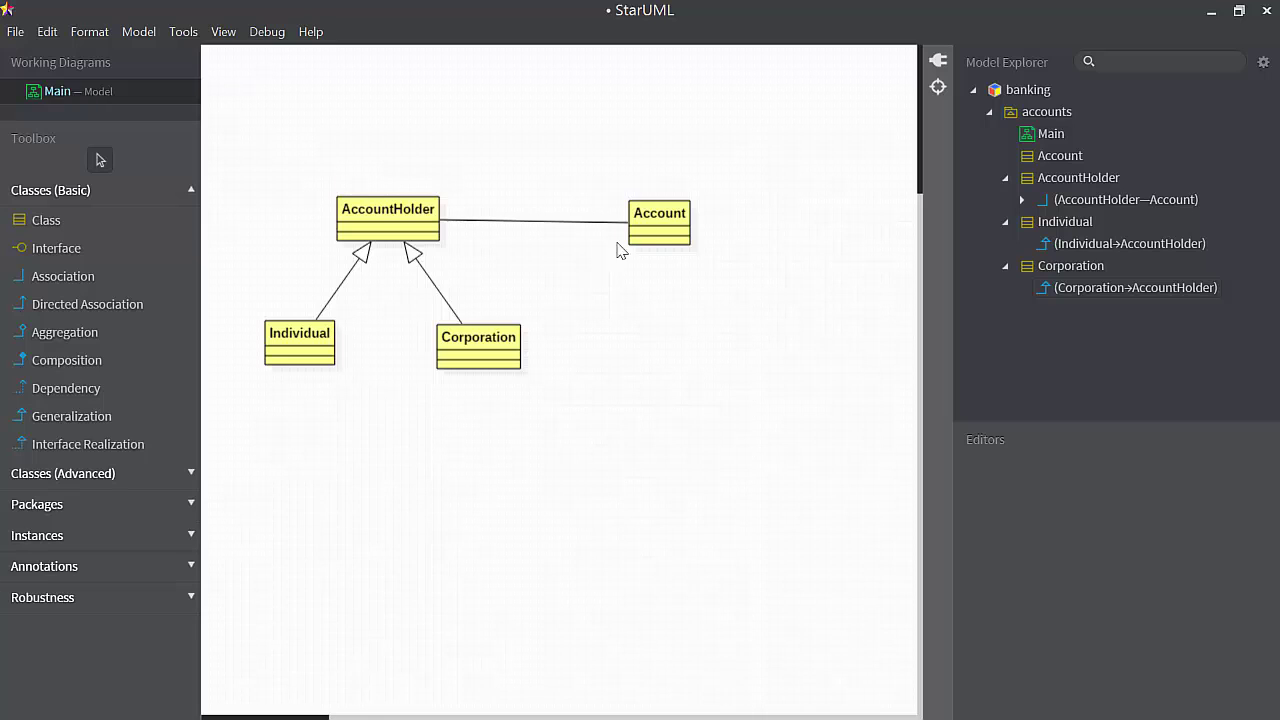
pyautogui.click(681, 224)
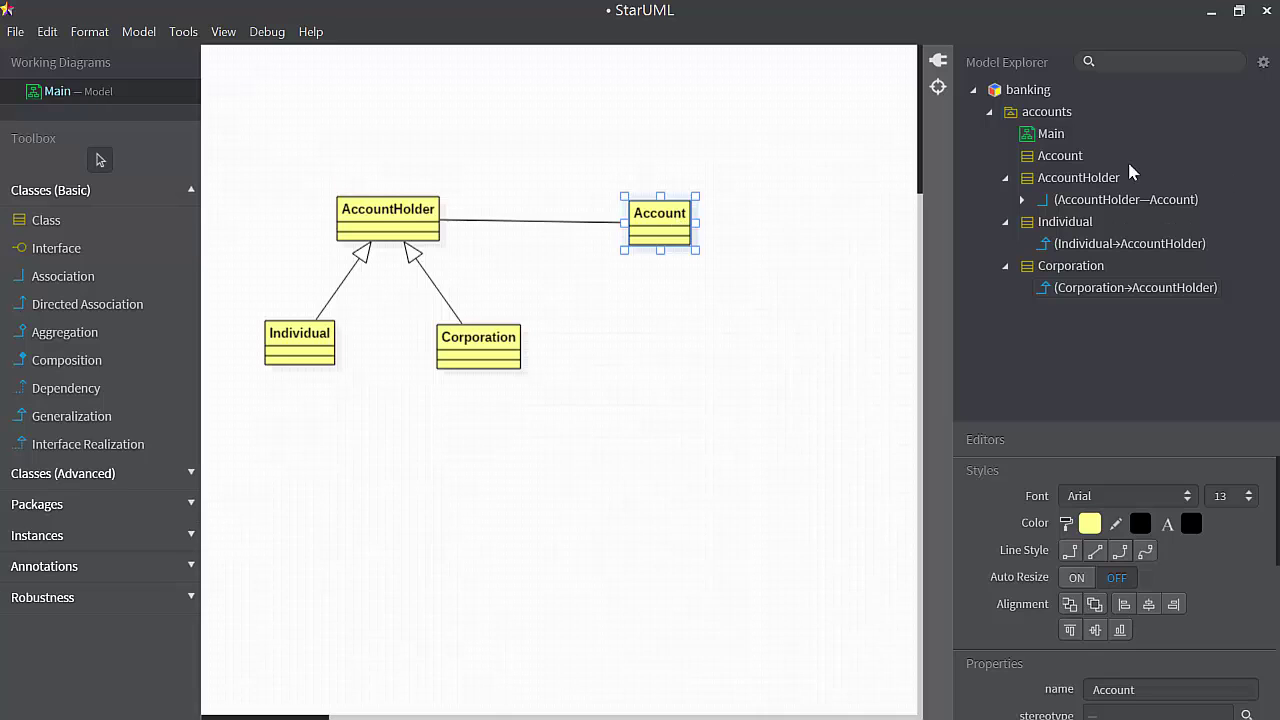
pyautogui.rightClick(1052, 155)
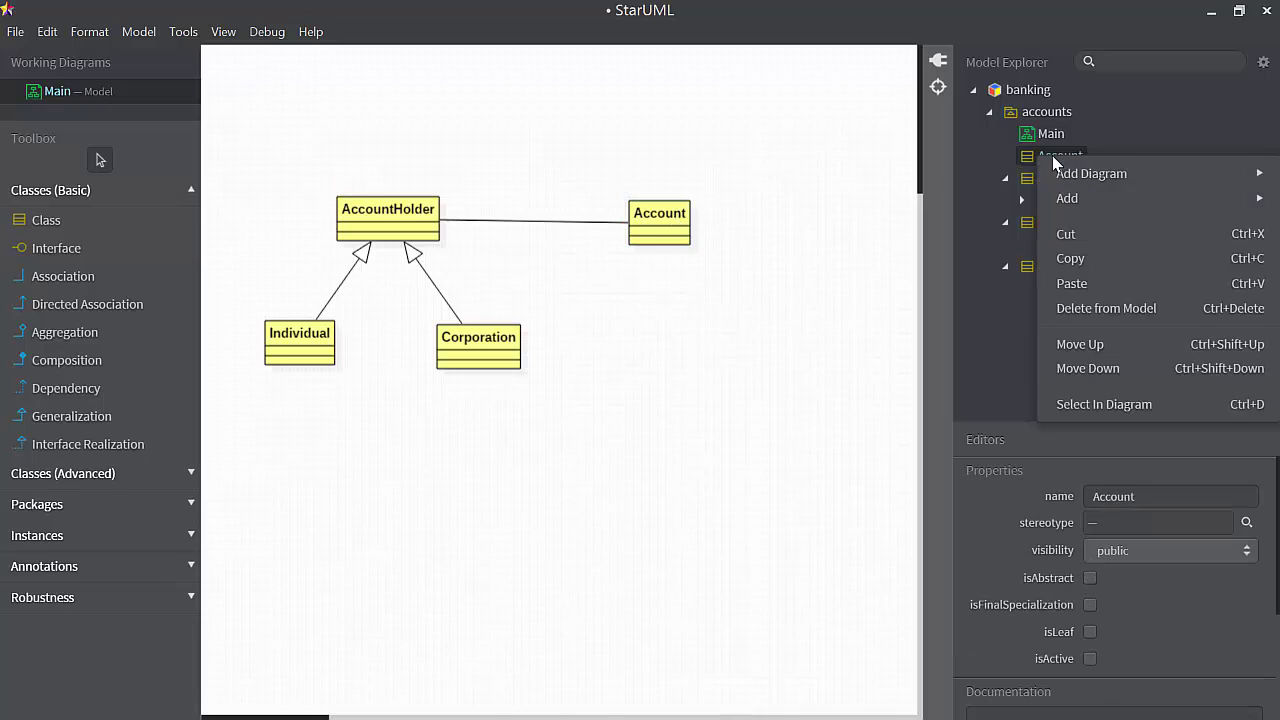
pyautogui.moveTo(1066, 186)
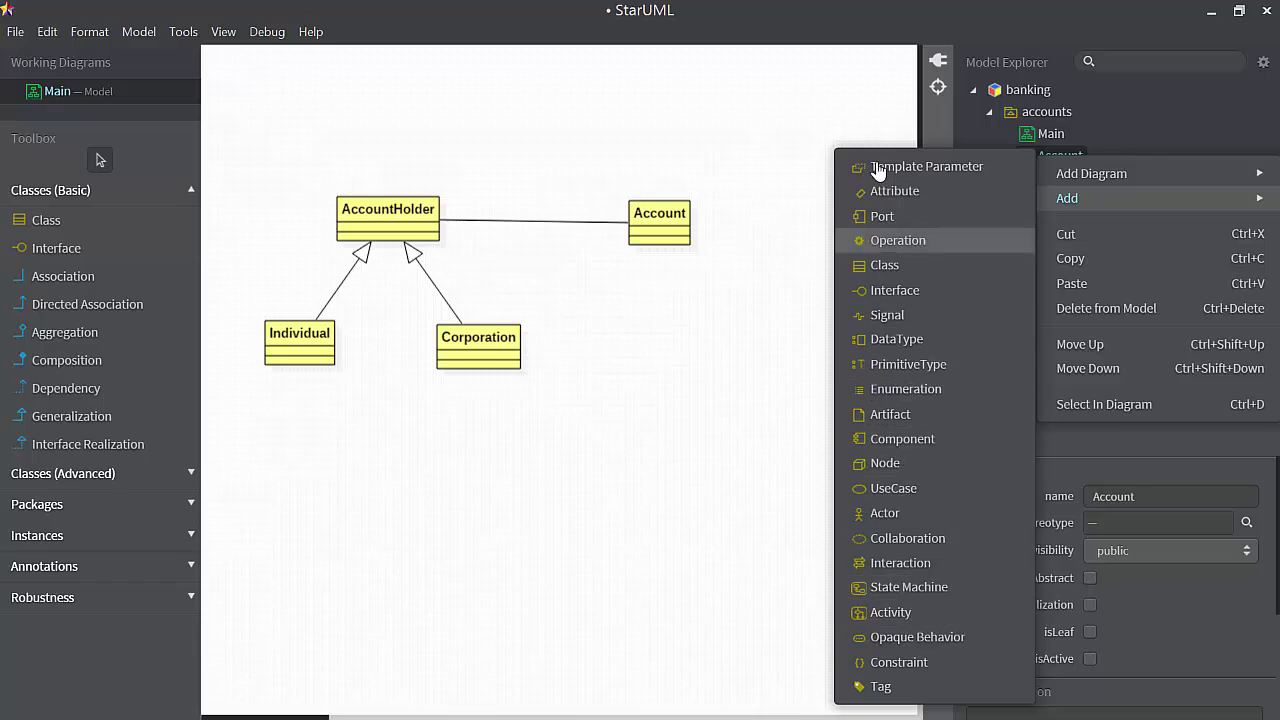
pyautogui.press('Escape')
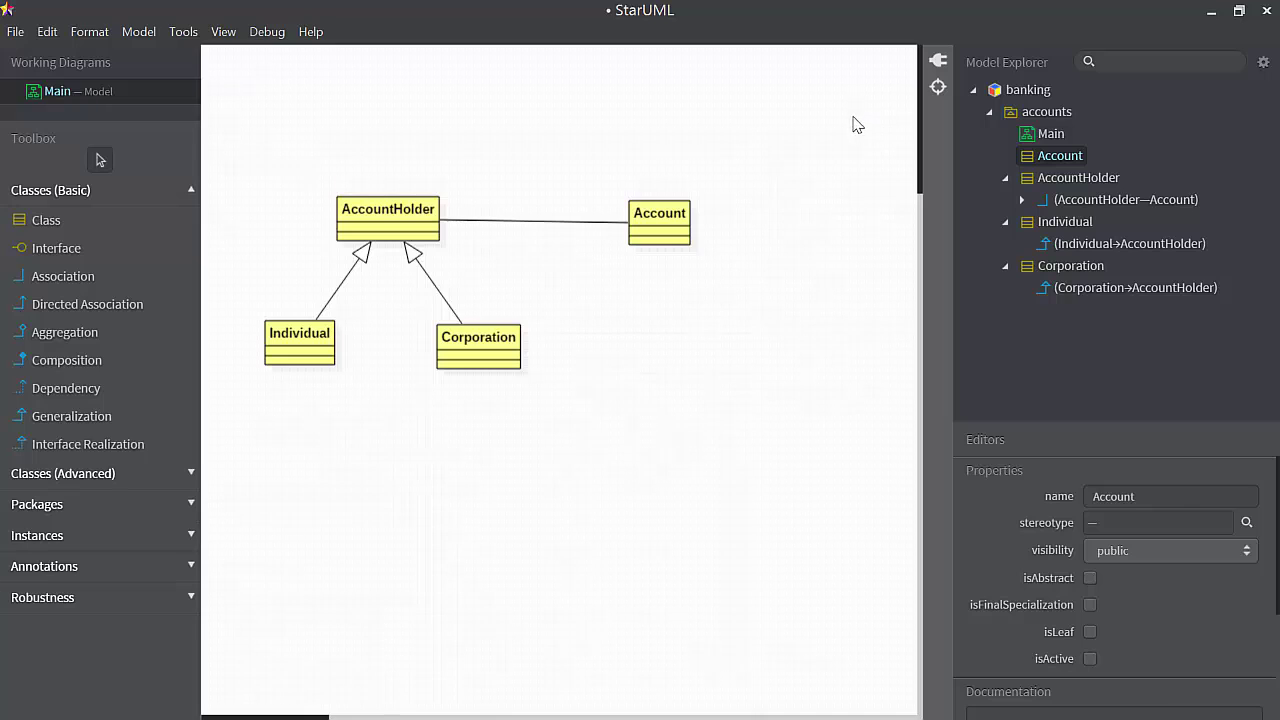
# Add an attribute to the Account class defined as balance of type double with the default value 0.0.
pyautogui.click(659, 224)
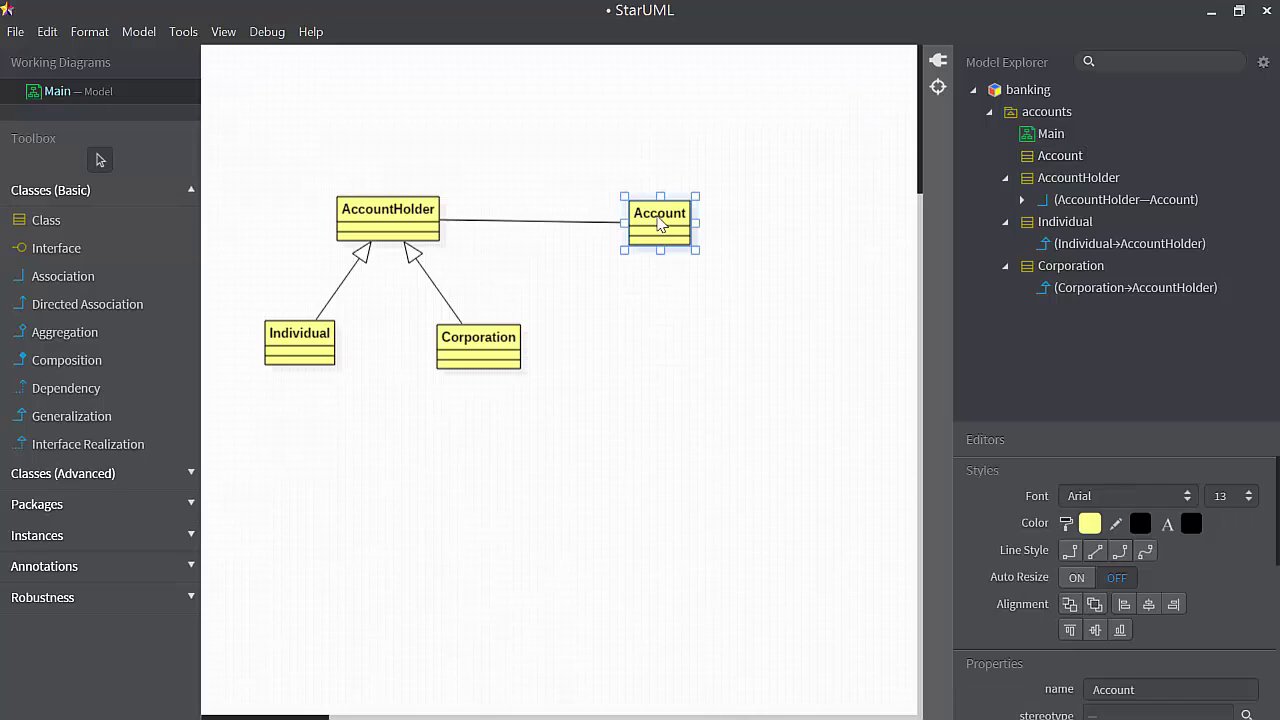
pyautogui.doubleClick(659, 224)
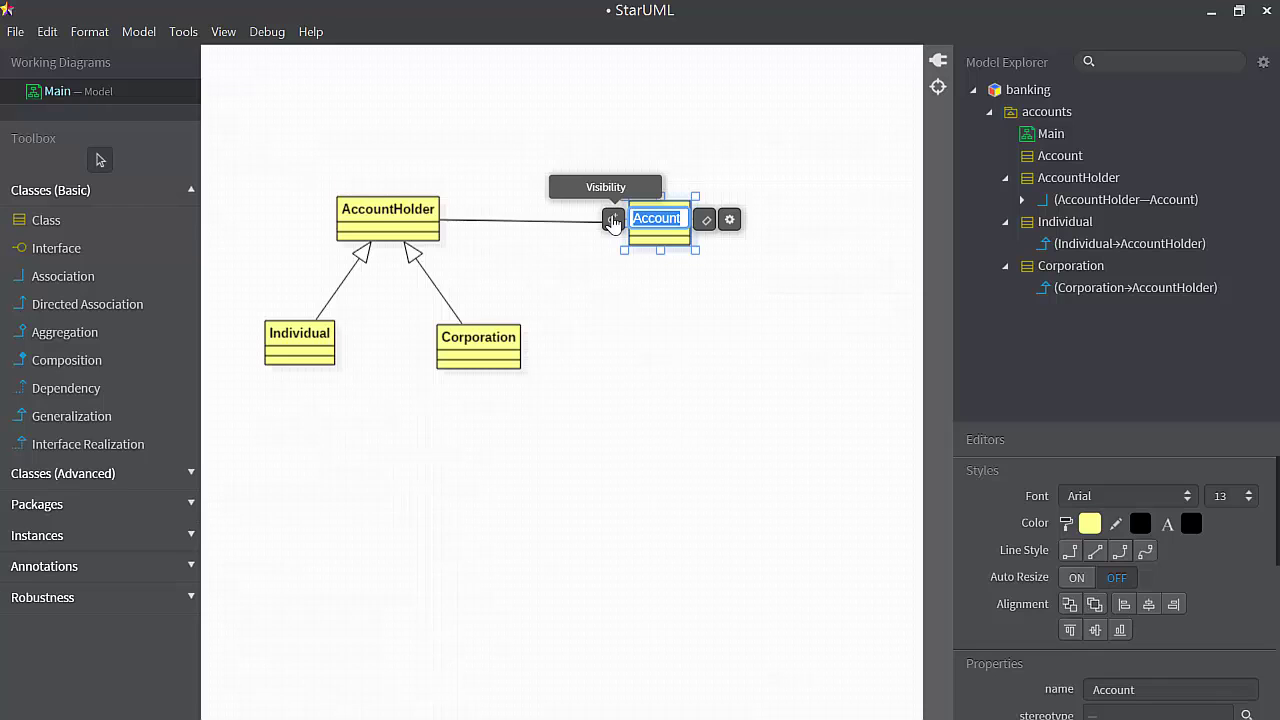
pyautogui.click(704, 225)
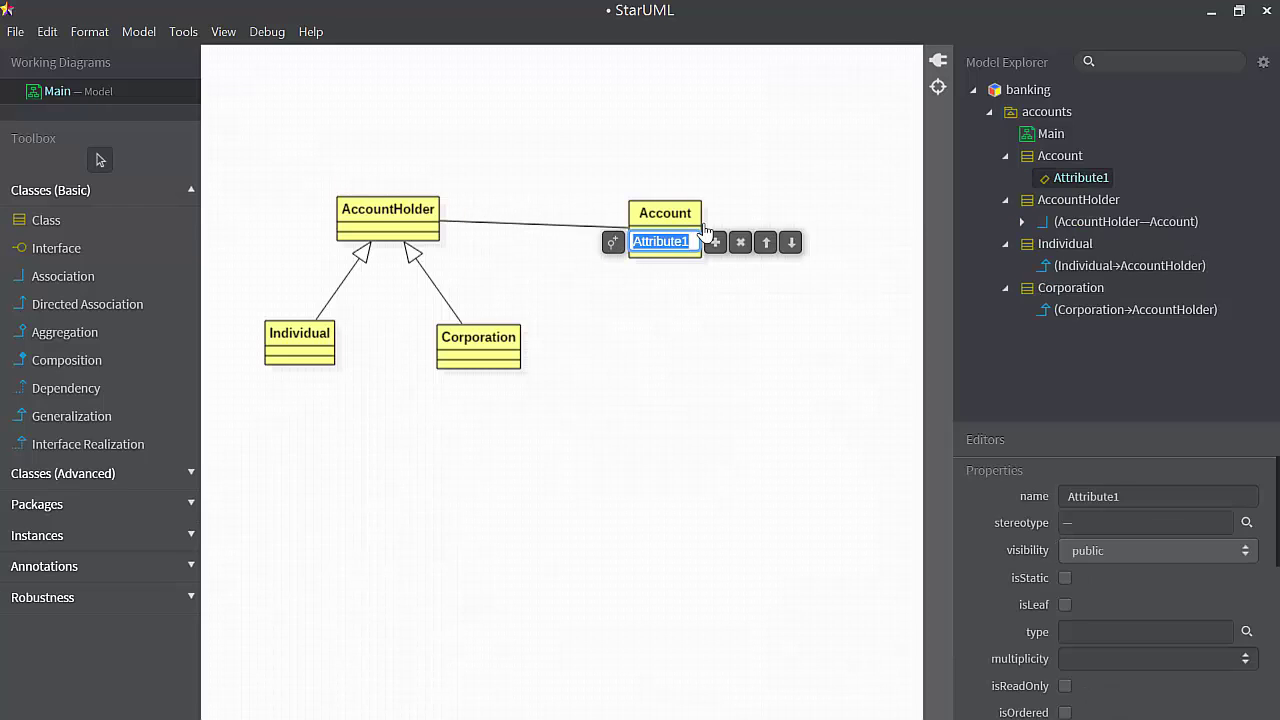
pyautogui.write('balance')
pyautogui.write(':dob')
pyautogui.press('BackSpace')
pyautogui.write('uble')
pyautogui.write('= 0.0')
# Set the visibility of Account's balance attribute to private.
pyautogui.click(614, 243)
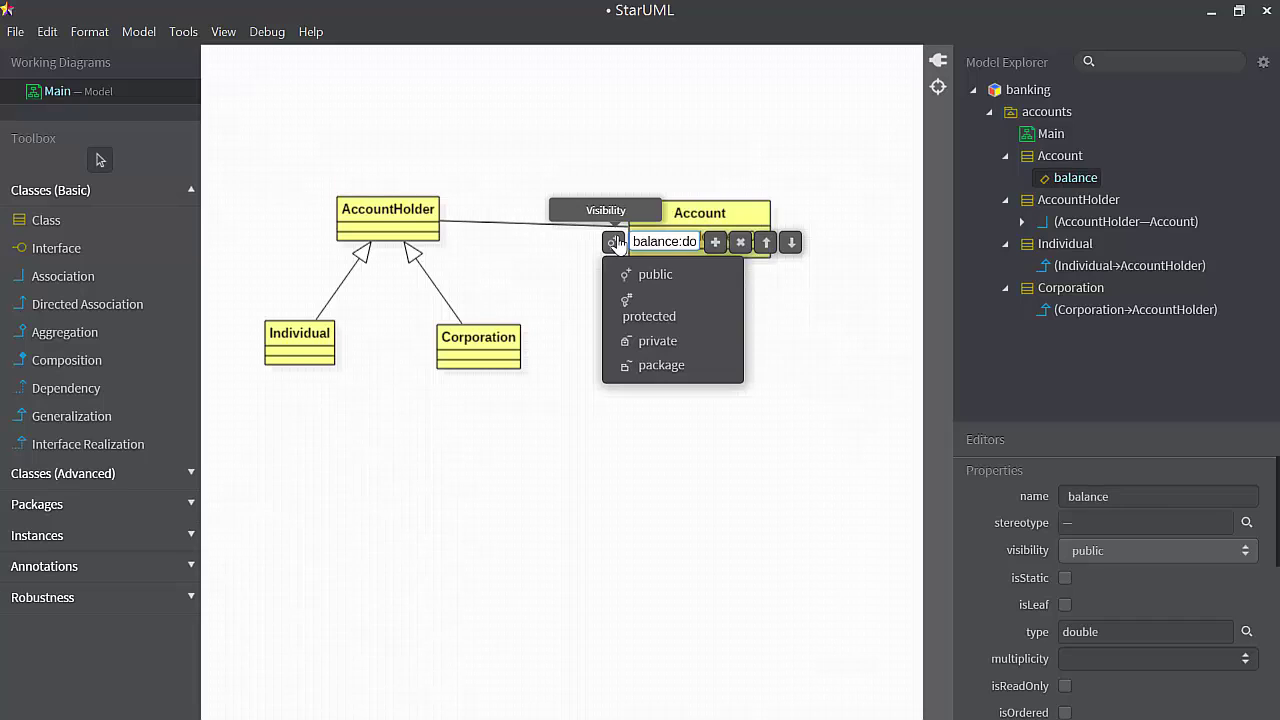
pyautogui.click(665, 341)
pyautogui.click(732, 417)
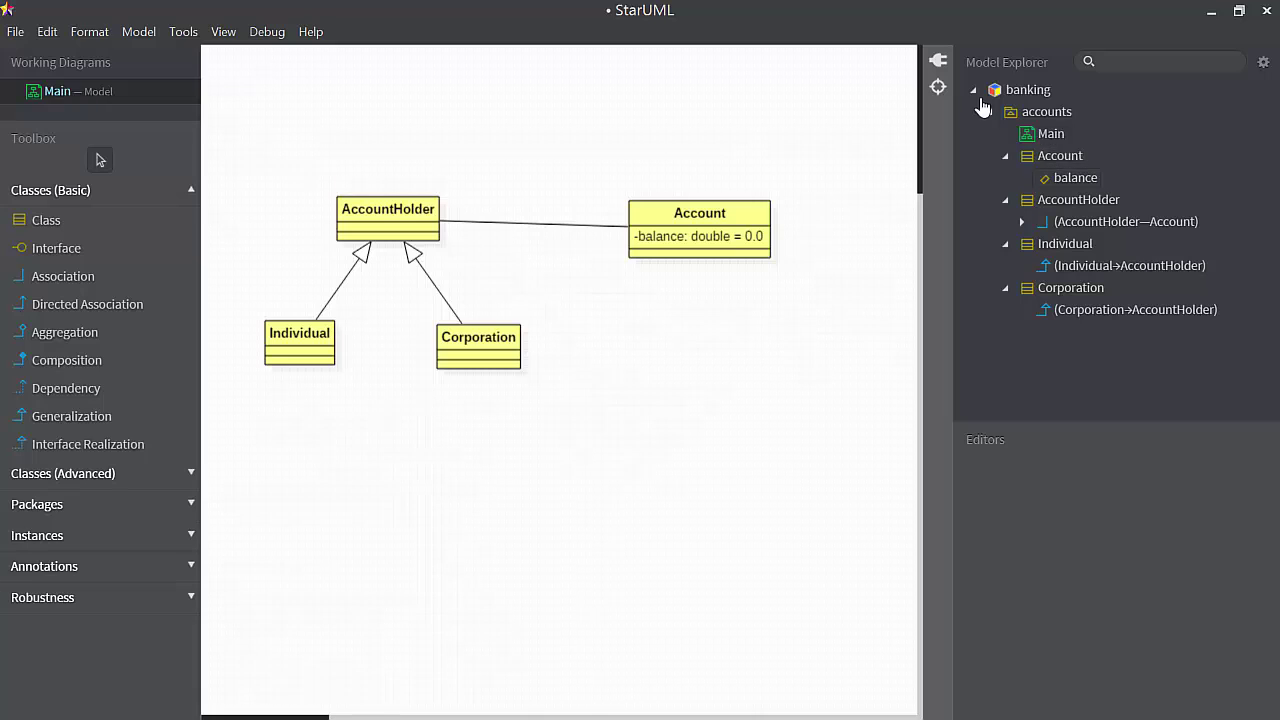
# Show more of the balance attribute's properties and examine its visibility, static, leaf, type and default value settings.
pyautogui.click(1075, 178)
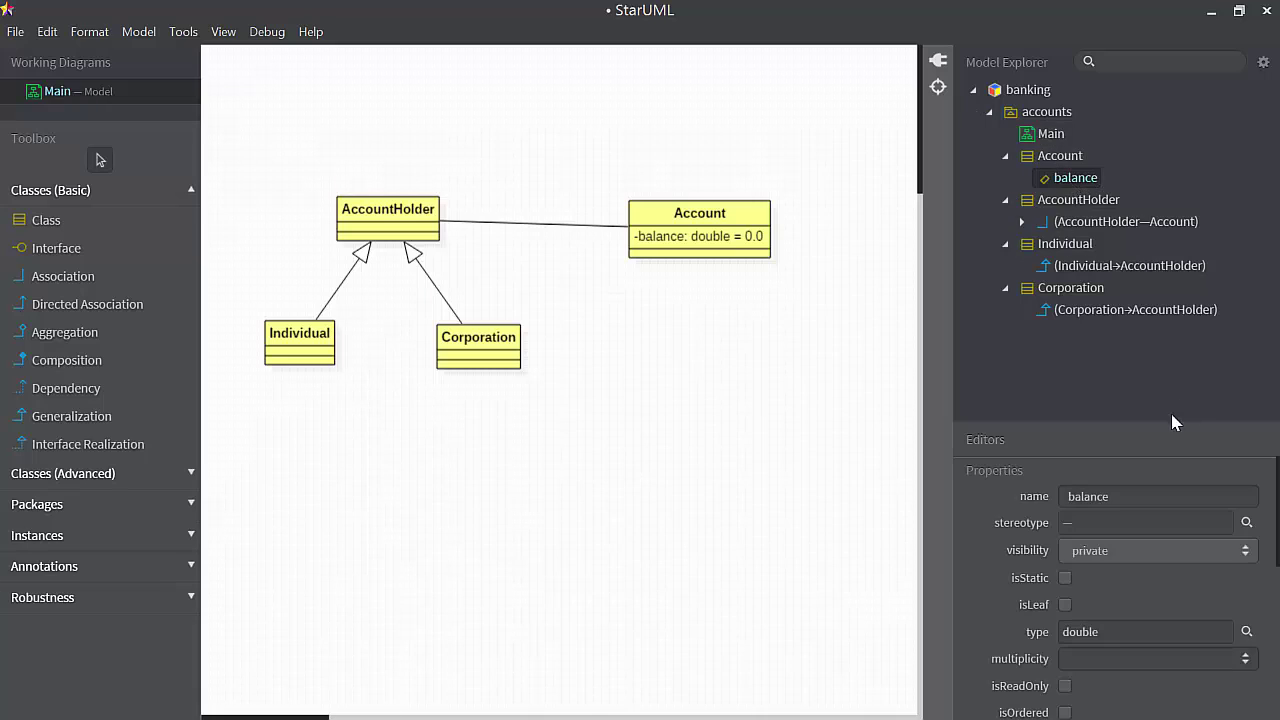
pyautogui.moveTo(1157, 423); pyautogui.dragTo(1147, 214)
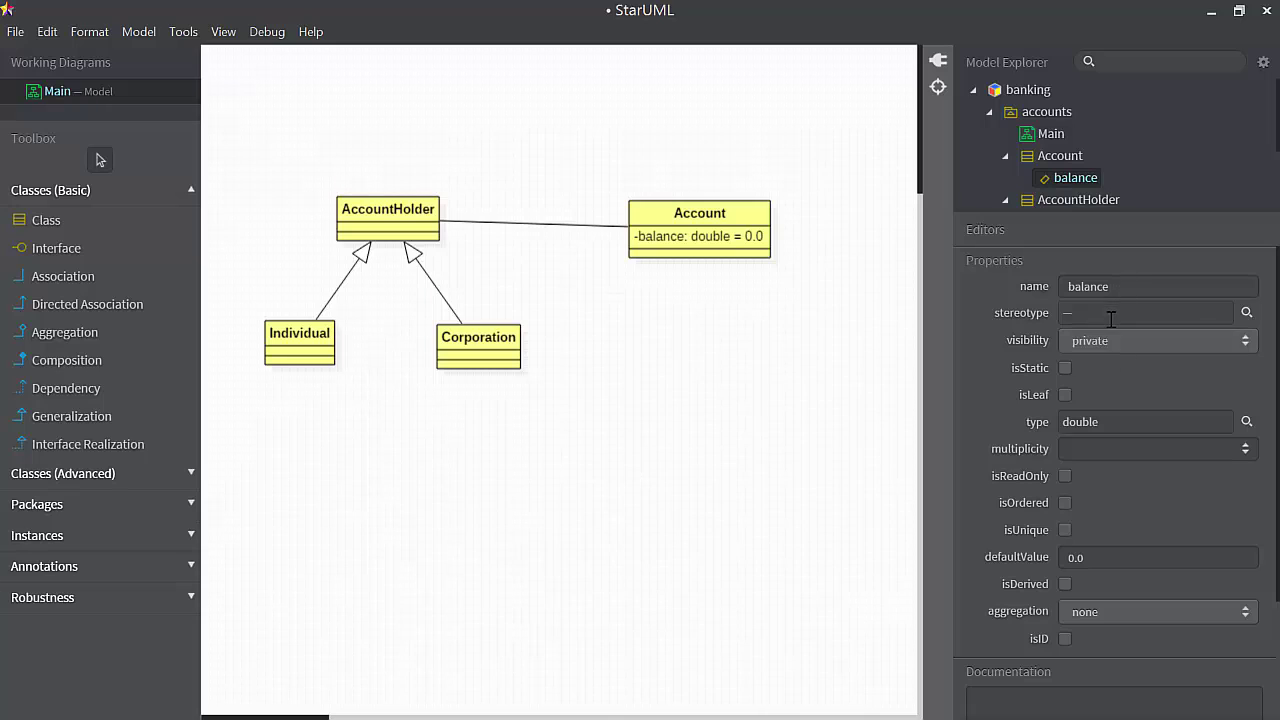
pyautogui.click(1065, 367)
pyautogui.click(1065, 368)
pyautogui.click(1065, 395)
# Enlarge the Account class box in width and height, and select its balance attribute in the model tree.
pyautogui.click(770, 260)
pyautogui.moveTo(771, 261); pyautogui.dragTo(806, 278)
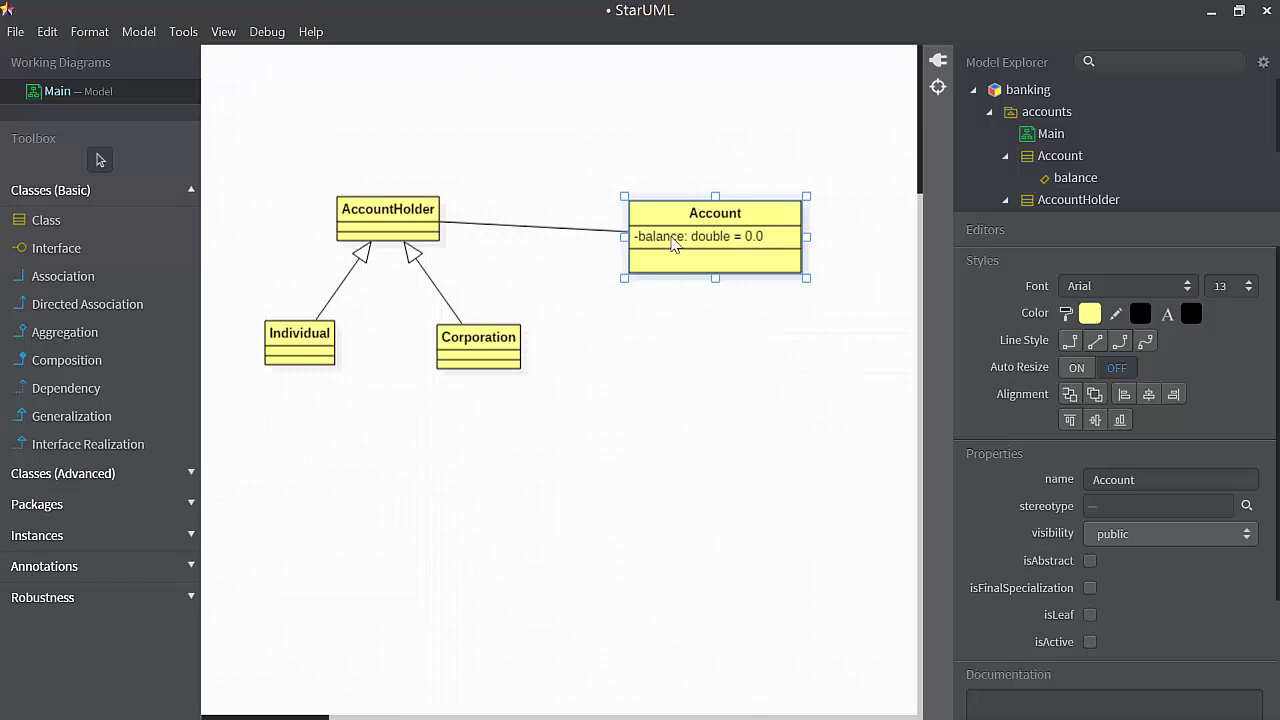
pyautogui.click(1058, 178)
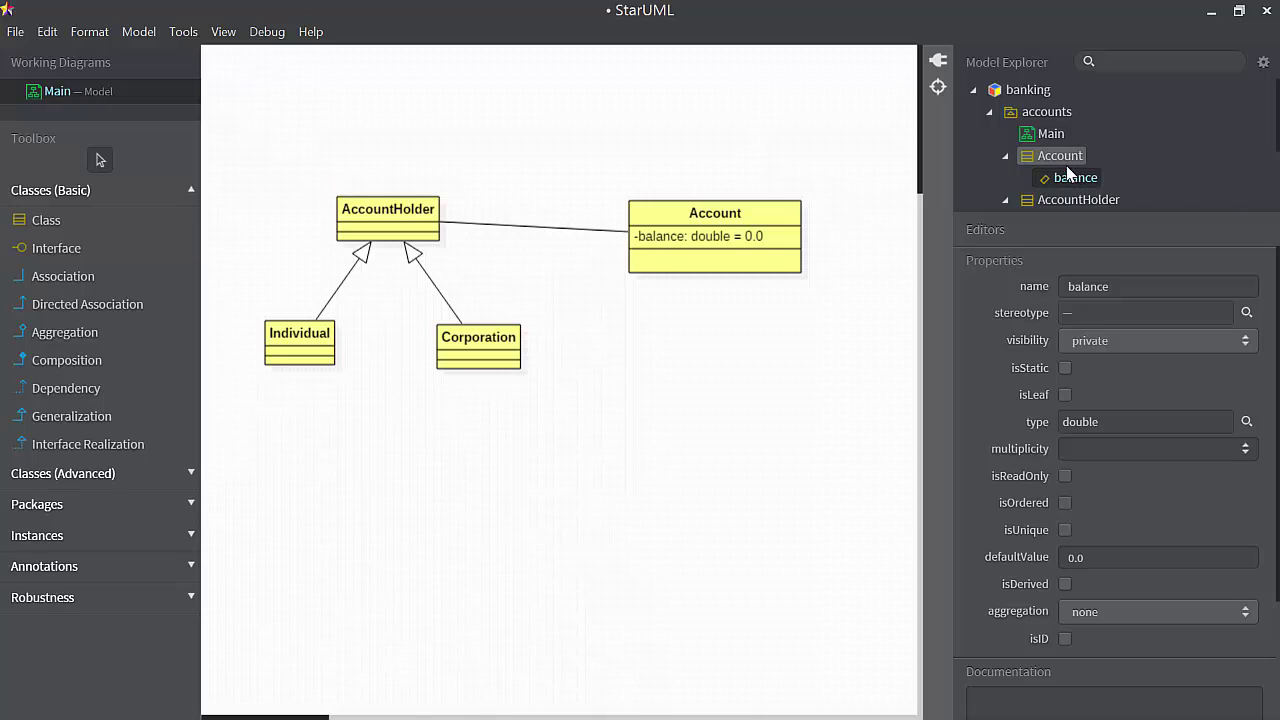
# Add a public operation deposit(amt: double) to the Account class, without a return type.
pyautogui.doubleClick(785, 222)
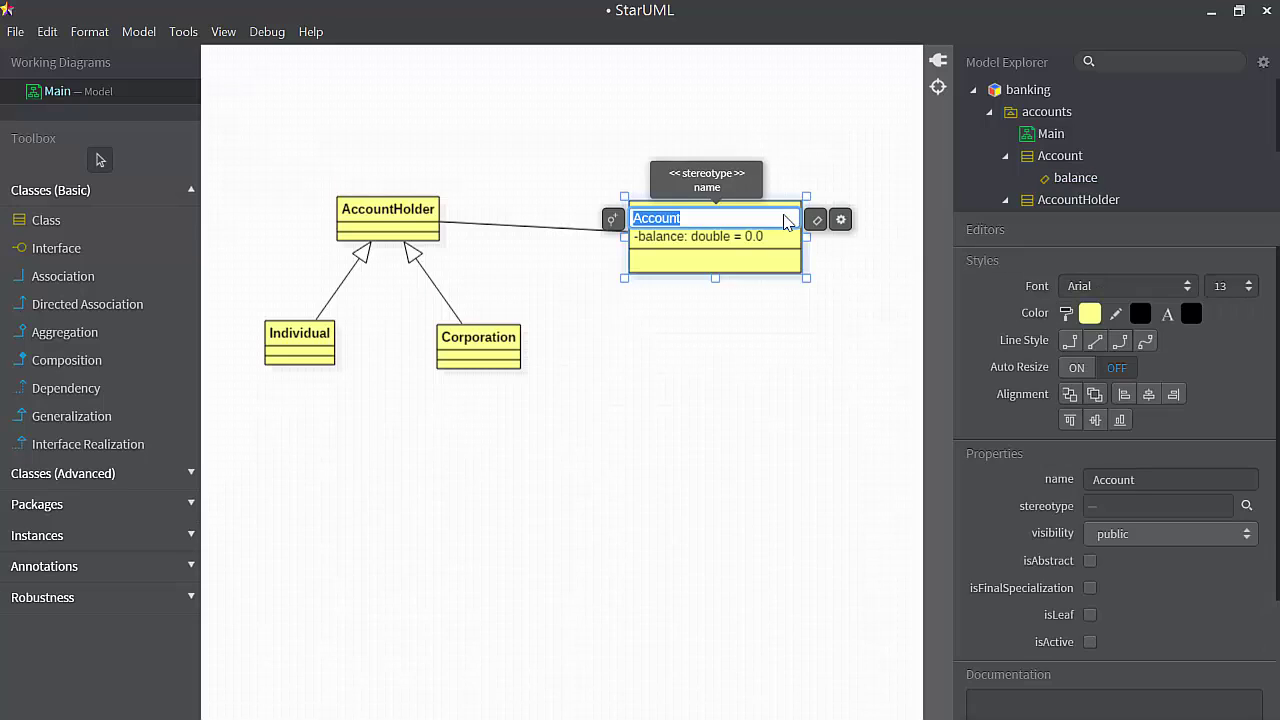
pyautogui.click(841, 221)
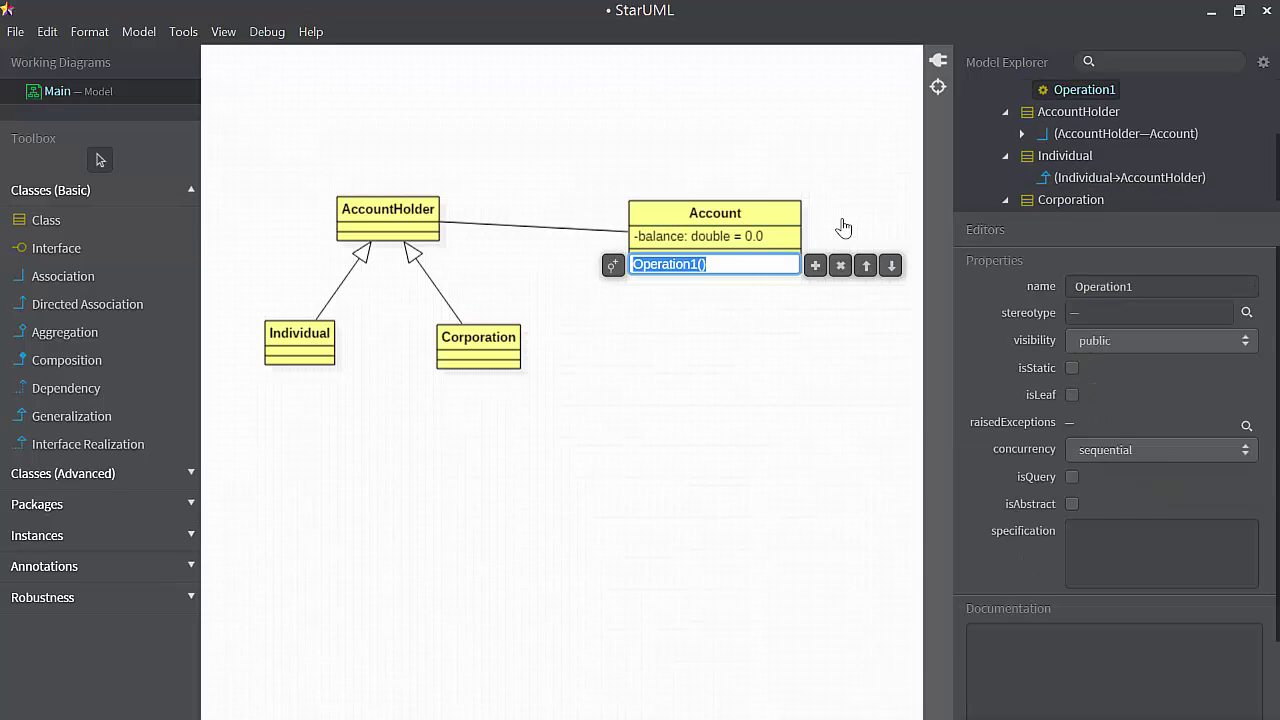
pyautogui.write('dep')
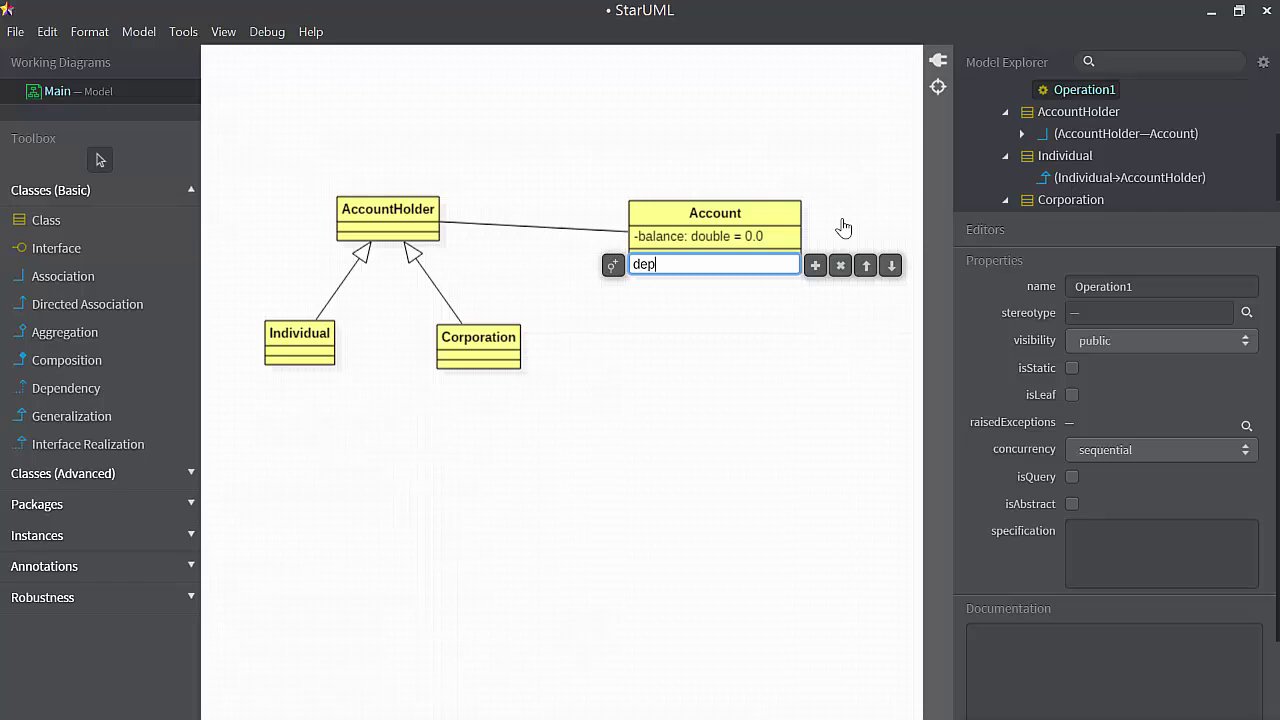
pyautogui.write('osit(amt: double)')
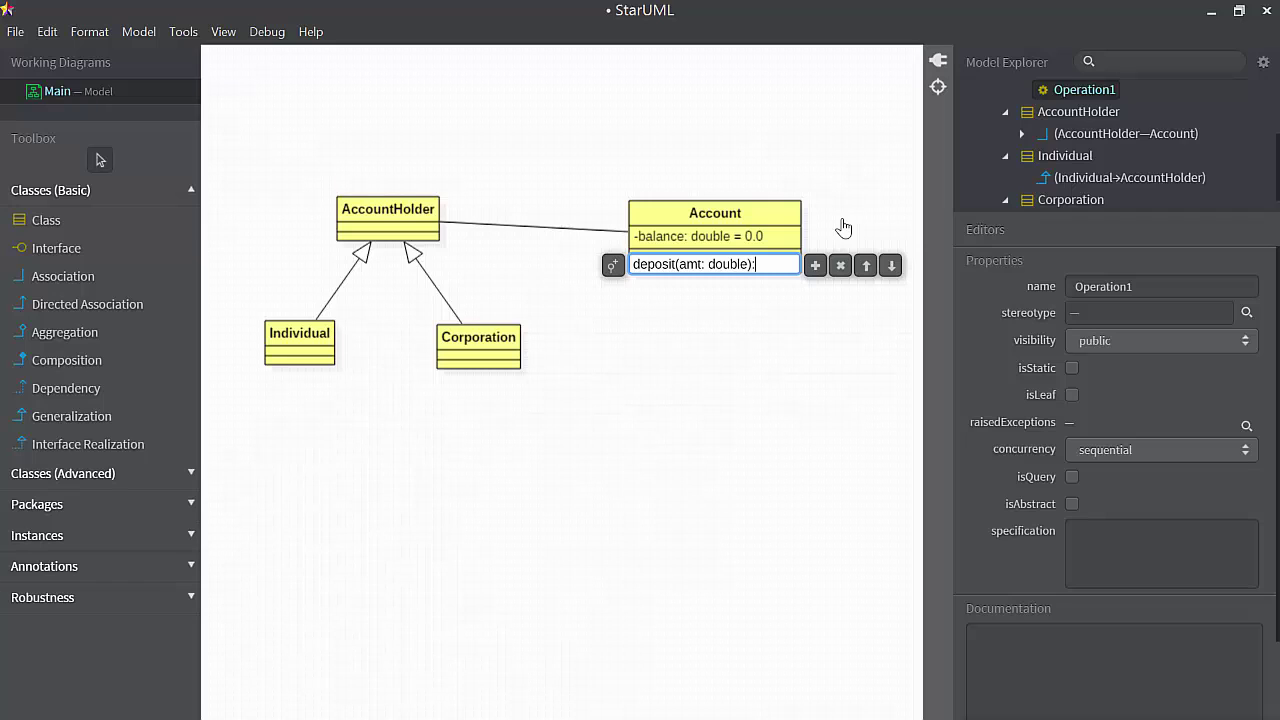
pyautogui.write(':void')
pyautogui.press('BackSpace')
pyautogui.press('BackSpace')
pyautogui.press('BackSpace')
pyautogui.press('BackSpace')
pyautogui.press('BackSpace')
pyautogui.click(815, 266)
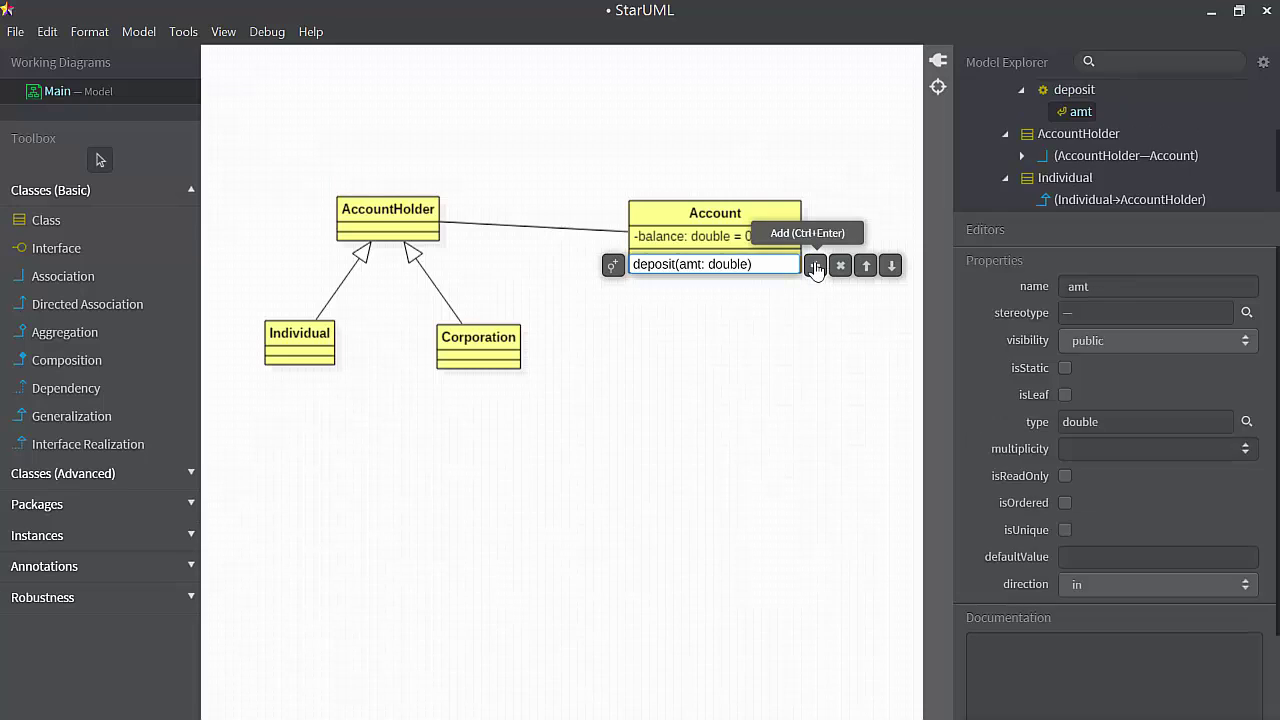
# Add a second operation to the Account class, withdraw(amt: double).
pyautogui.click(815, 266)
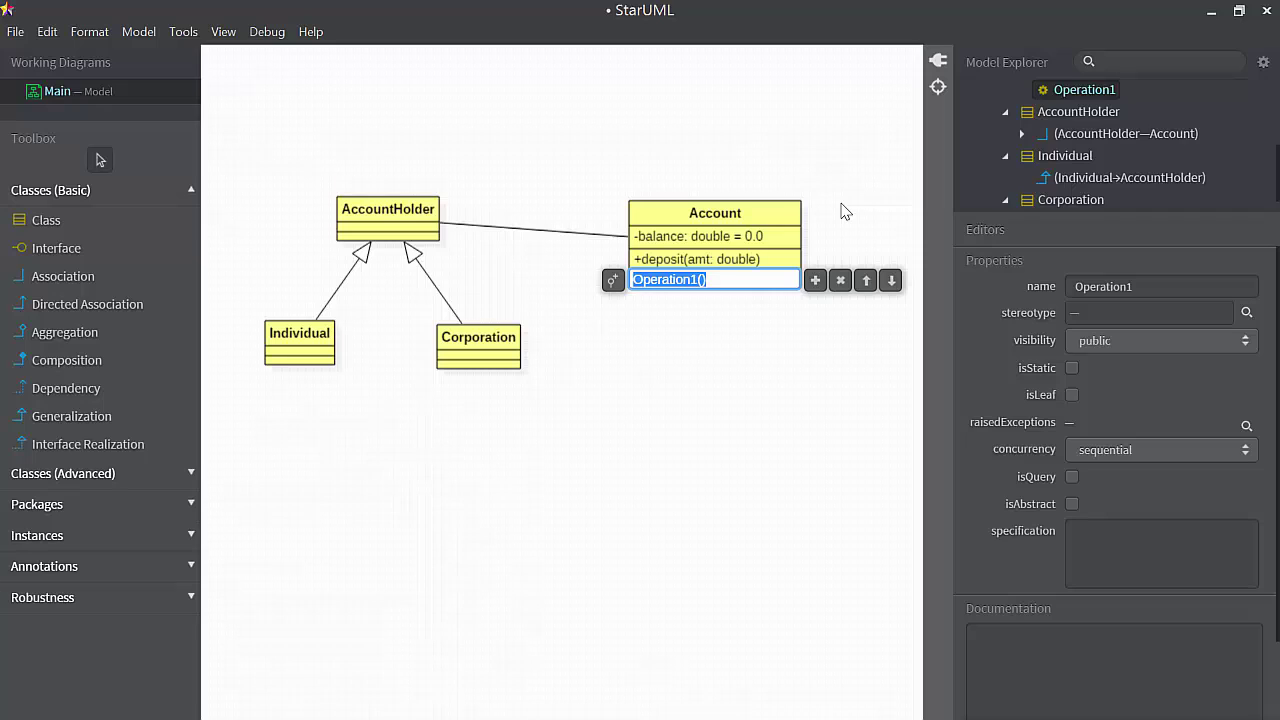
pyautogui.write('with')
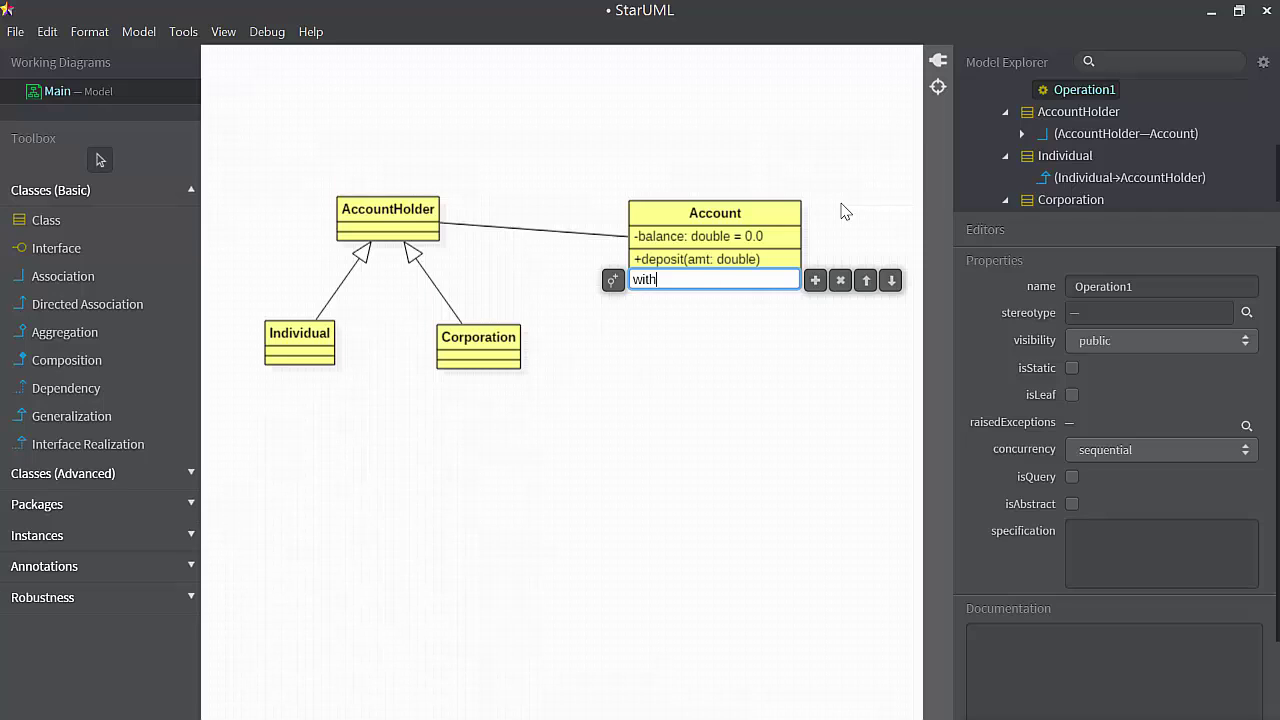
pyautogui.write('draw(amt: double)')
pyautogui.press('Return')
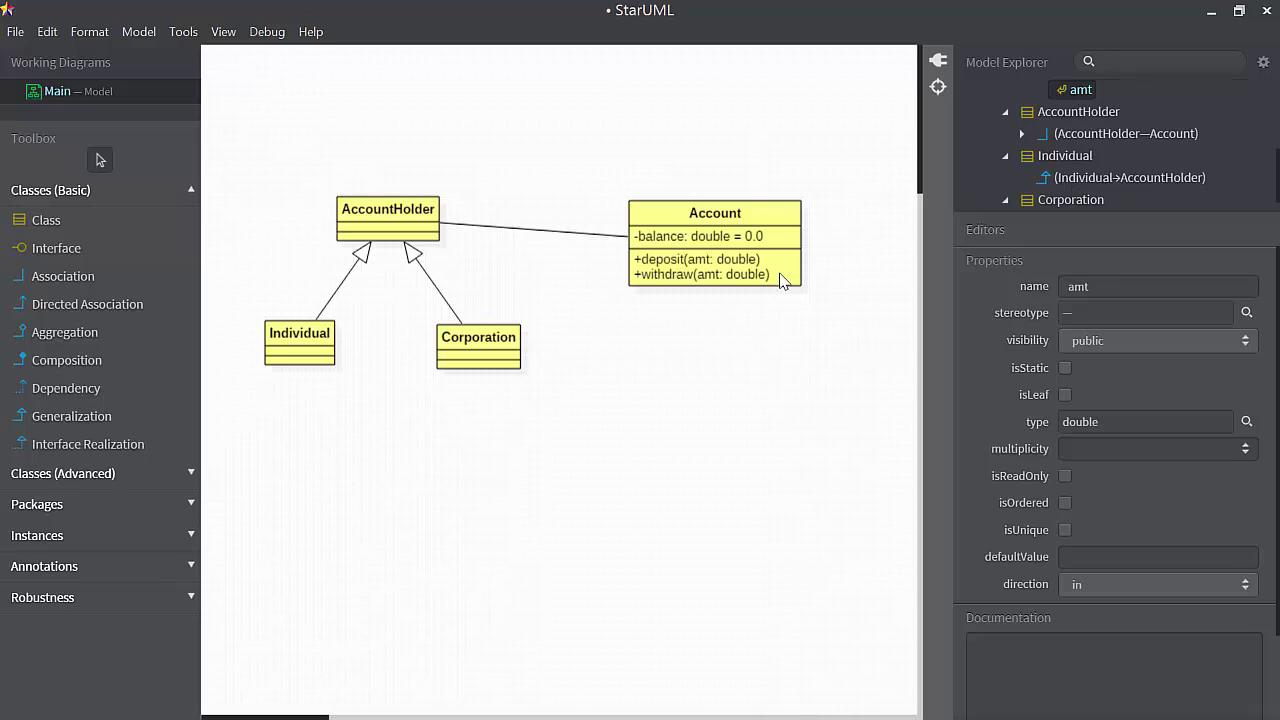
# Try moving the withdraw operation above deposit and return it to its place below.
pyautogui.click(748, 277)
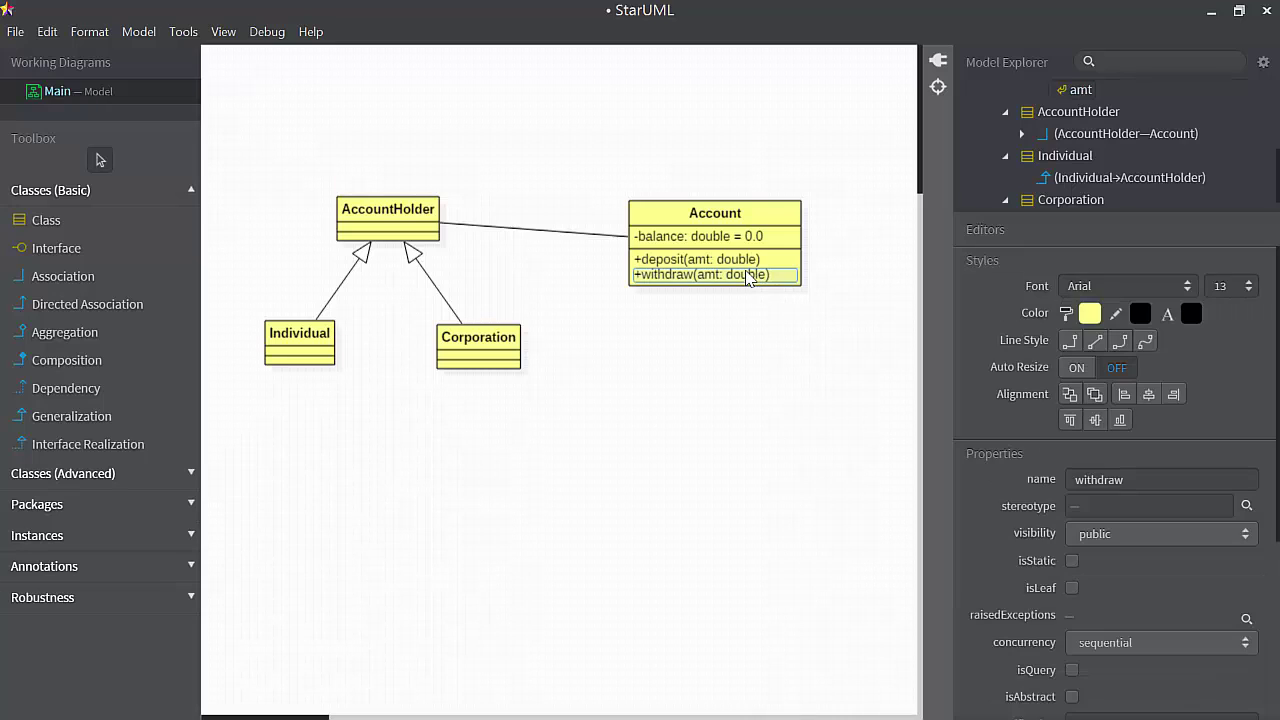
pyautogui.doubleClick(749, 277)
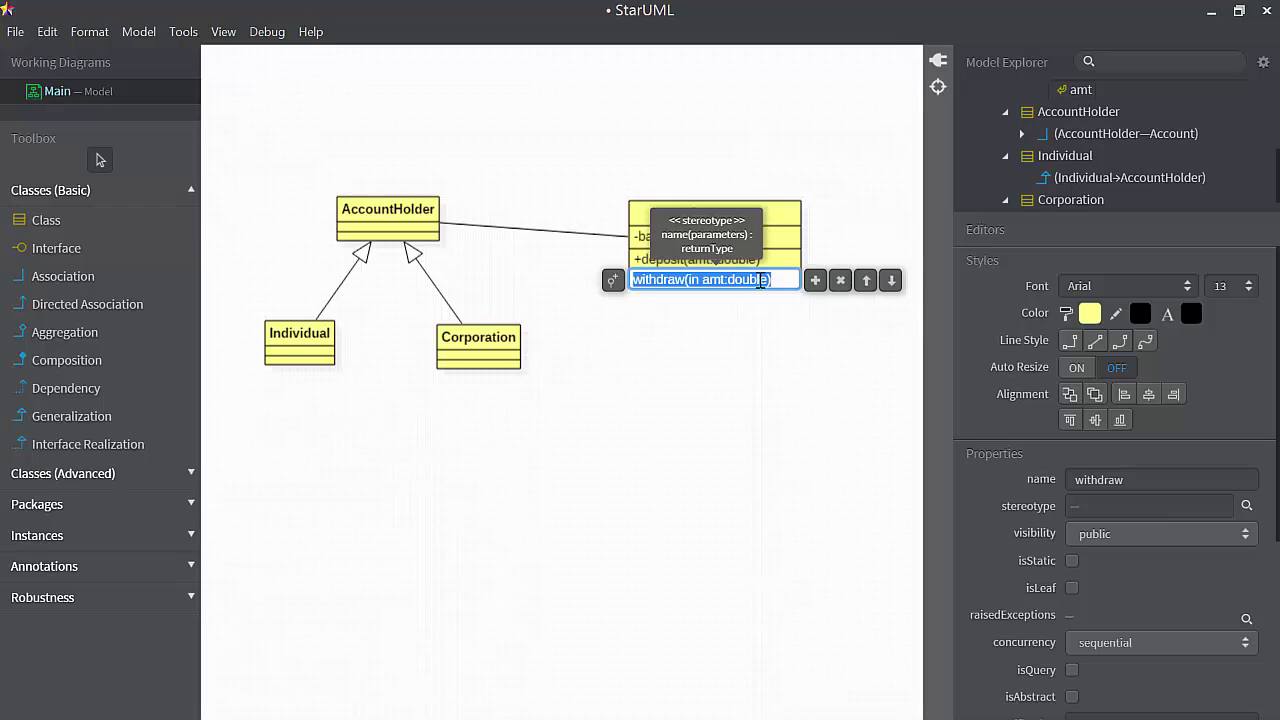
pyautogui.click(866, 281)
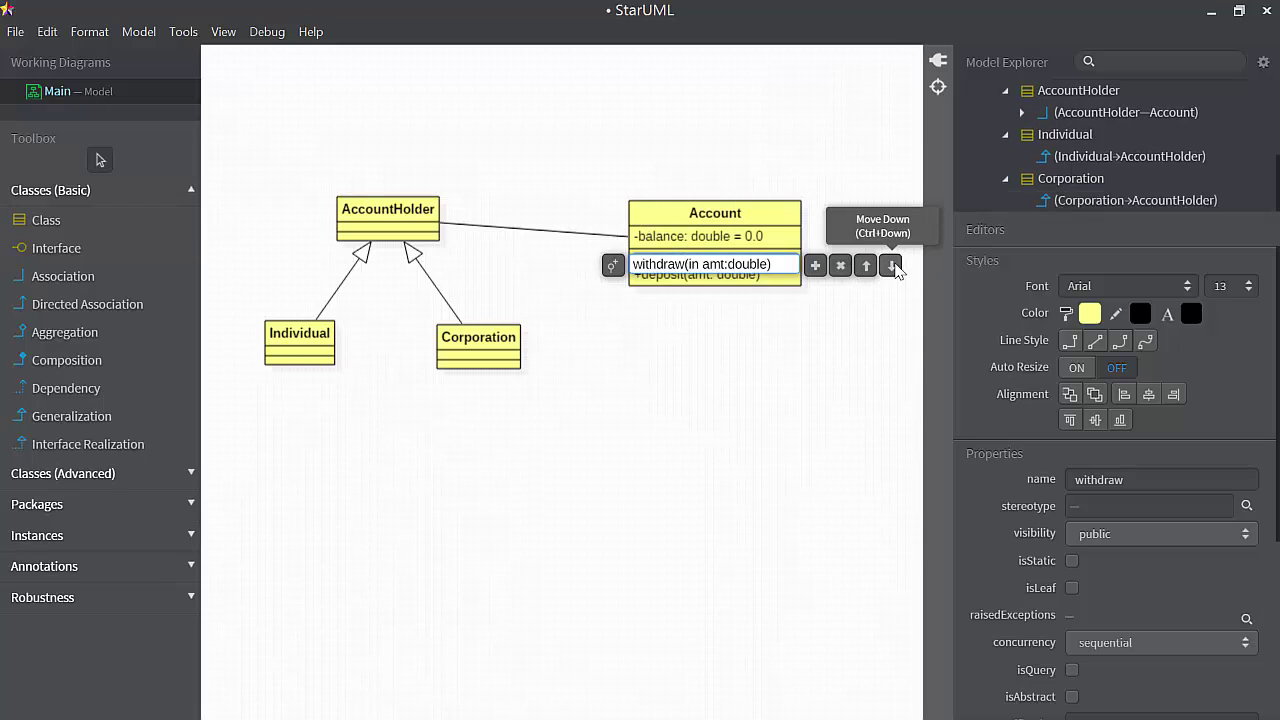
pyautogui.click(893, 265)
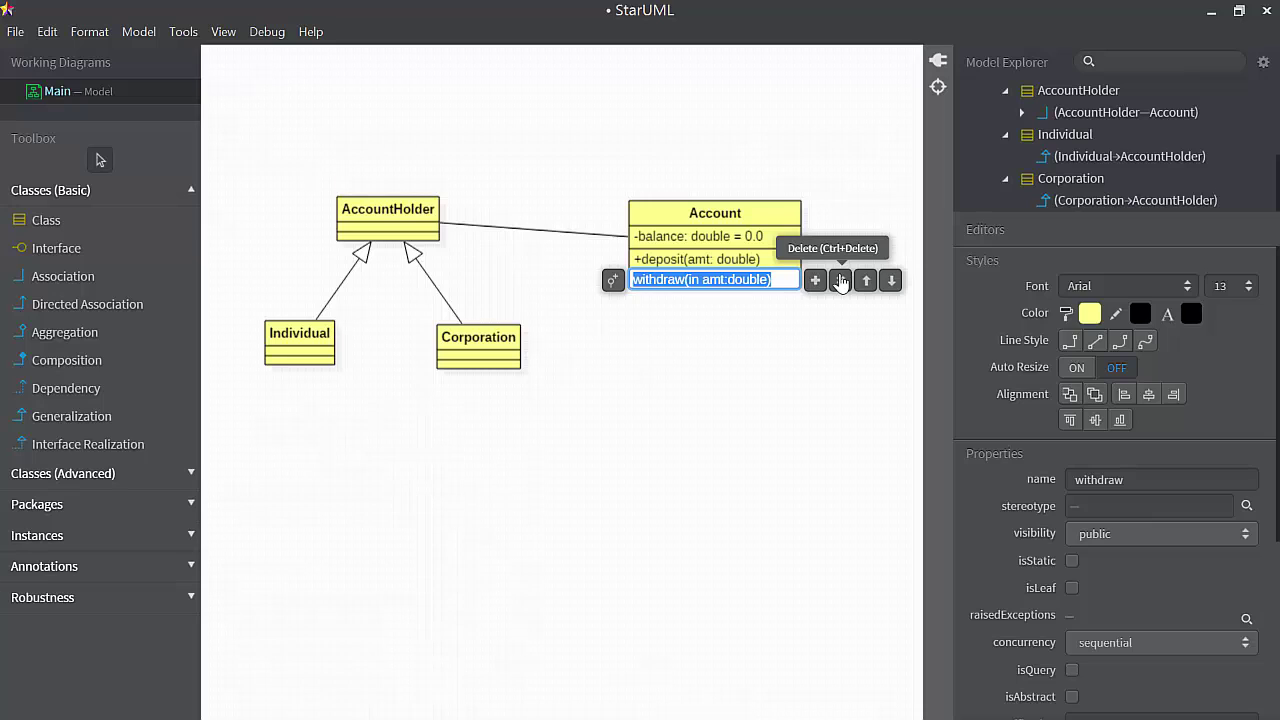
pyautogui.click(790, 397)
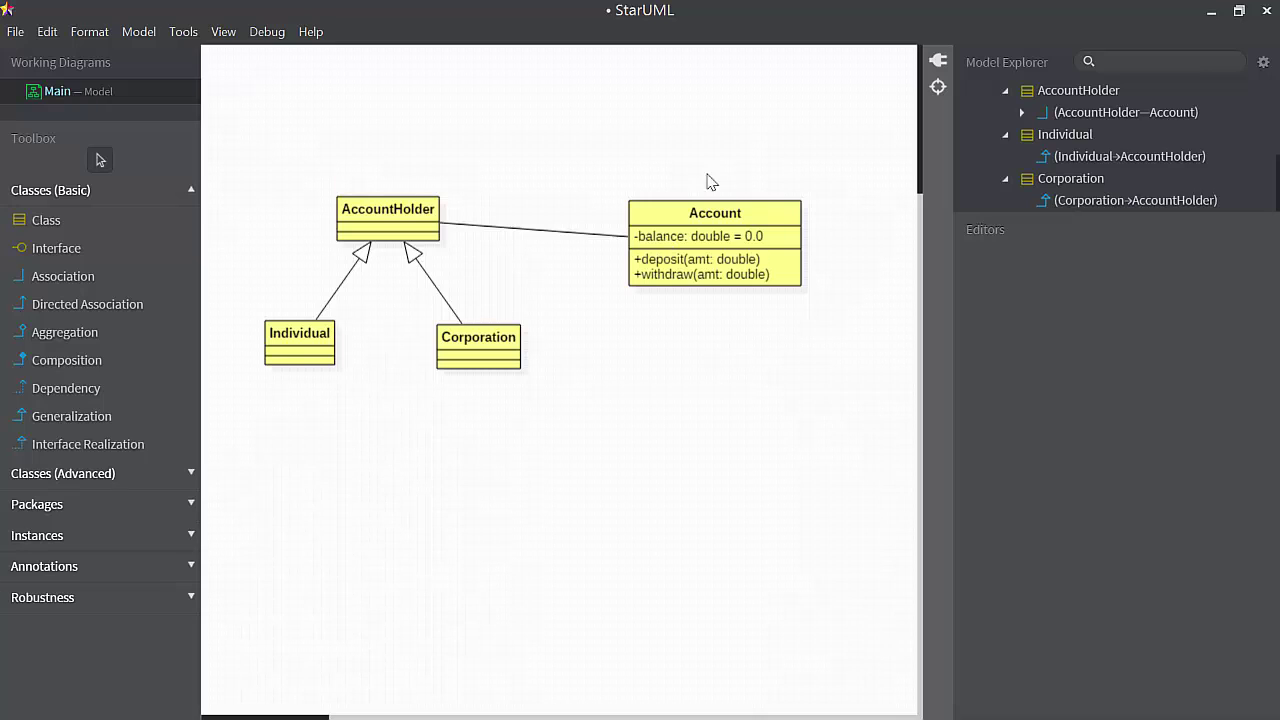
# Move the Account class slightly upward so its association with AccountHolder runs nearly level.
pyautogui.click(790, 262)
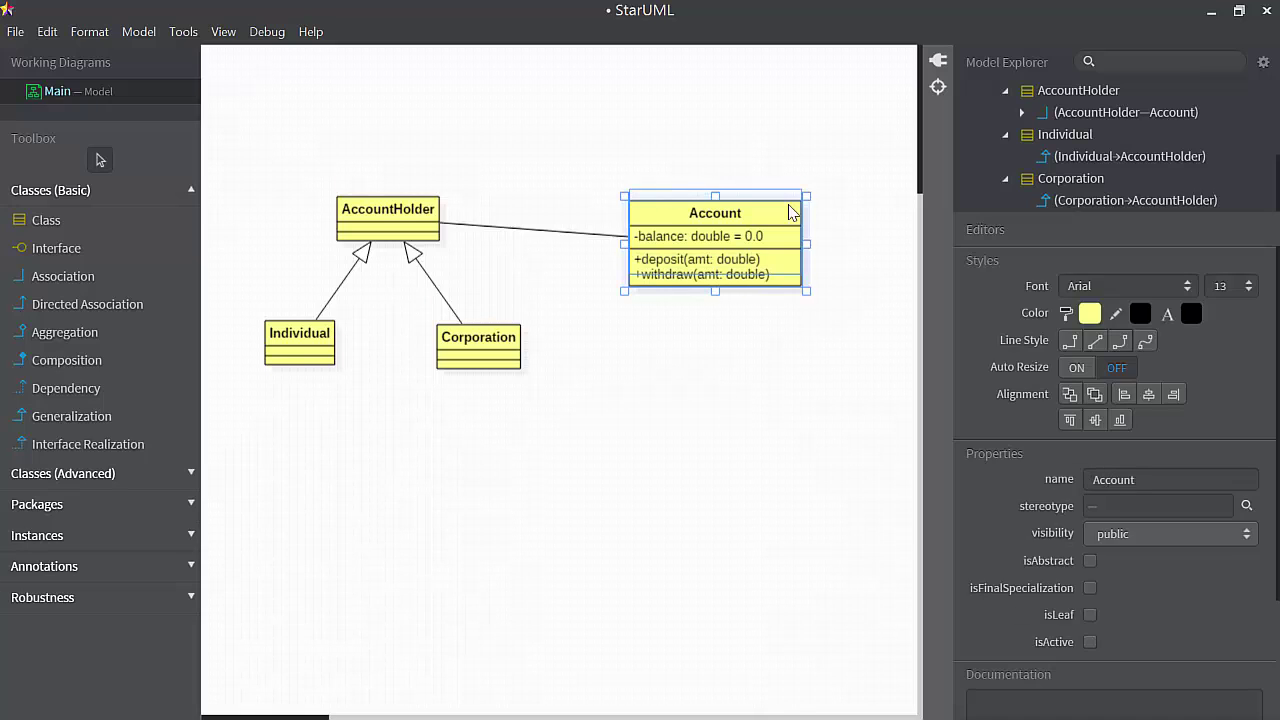
pyautogui.moveTo(790, 212); pyautogui.dragTo(808, 203)
pyautogui.click(823, 206)
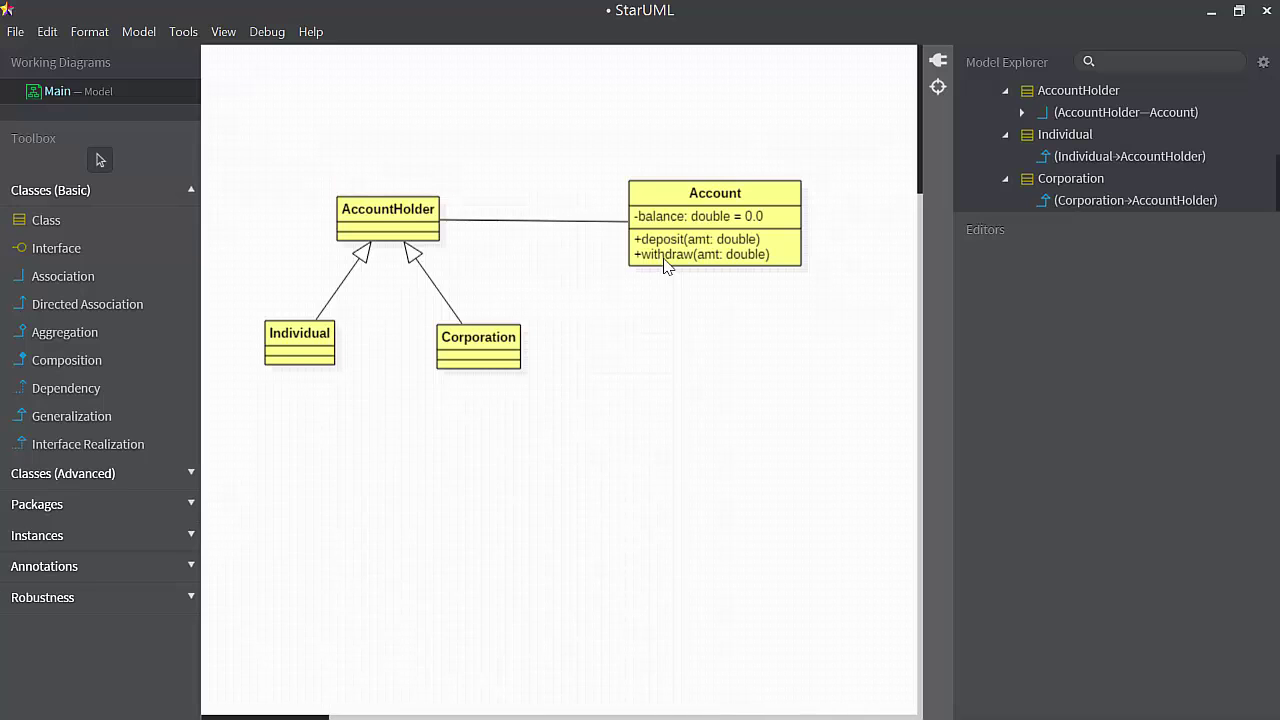
# Add a third operation to the Account class, getBalance() with the return type double.
pyautogui.doubleClick(799, 198)
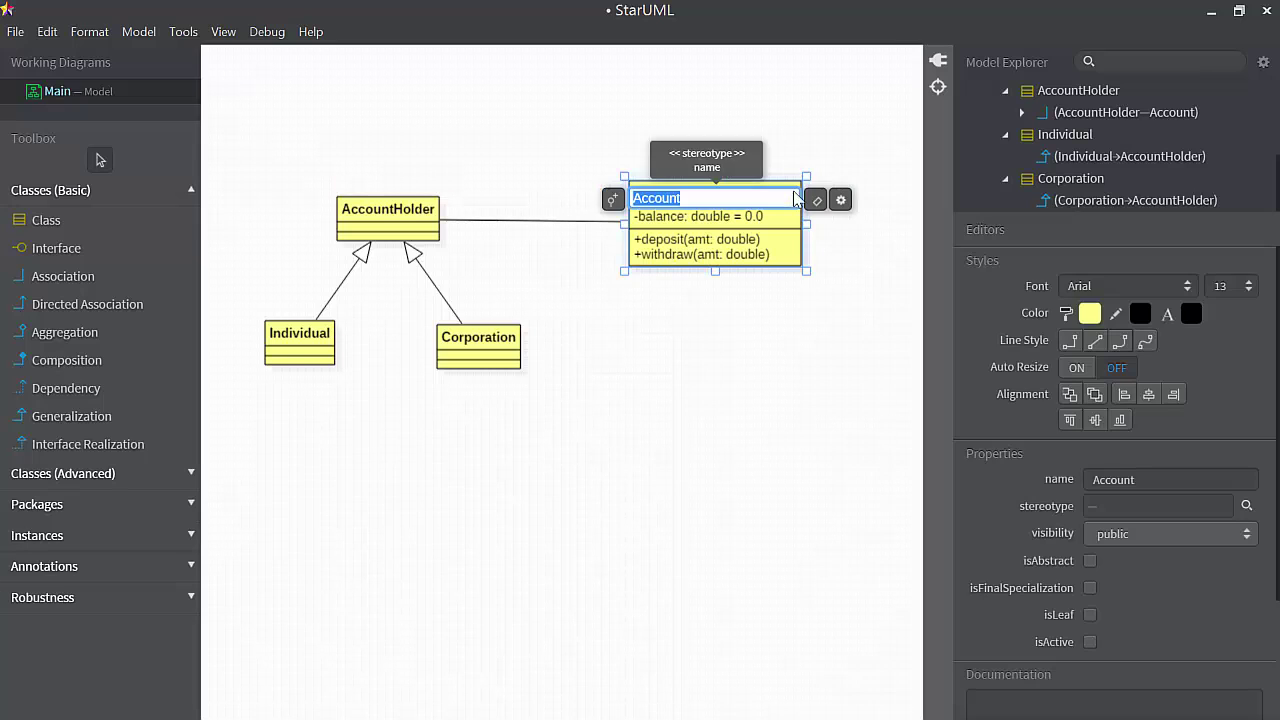
pyautogui.click(840, 200)
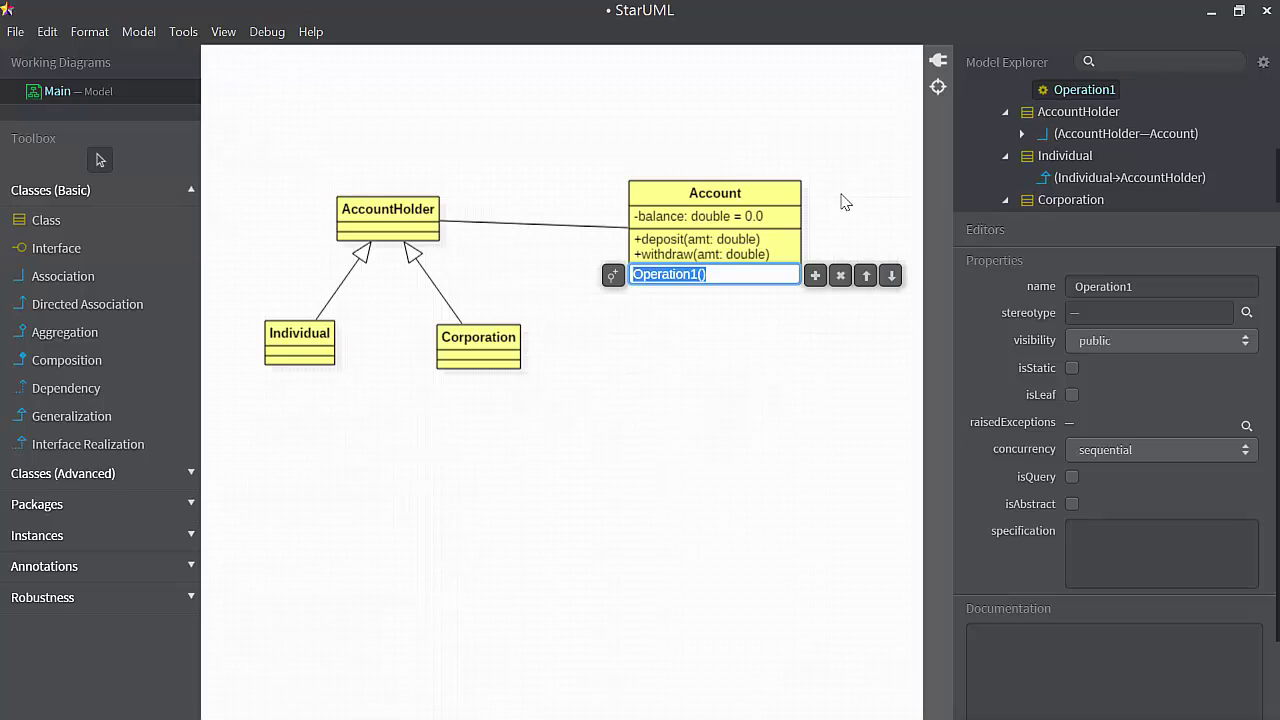
pyautogui.write('get')
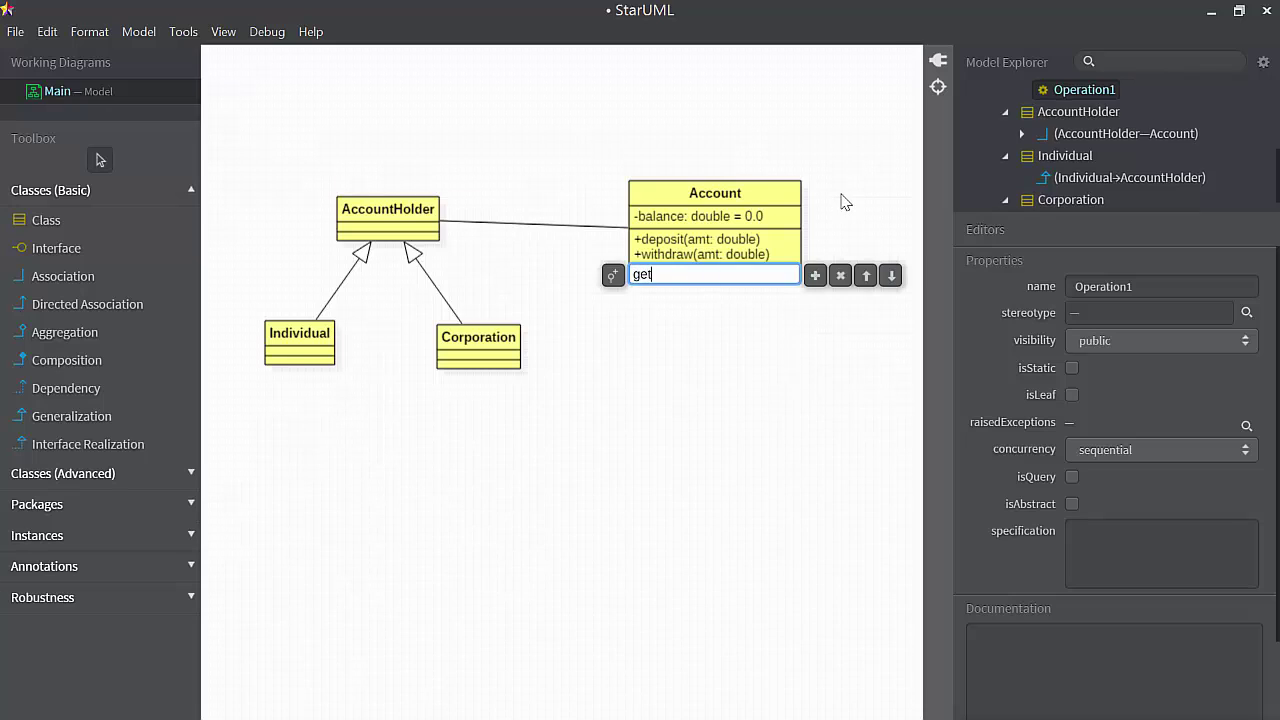
pyautogui.write('Balance(): double')
pyautogui.press('Return')
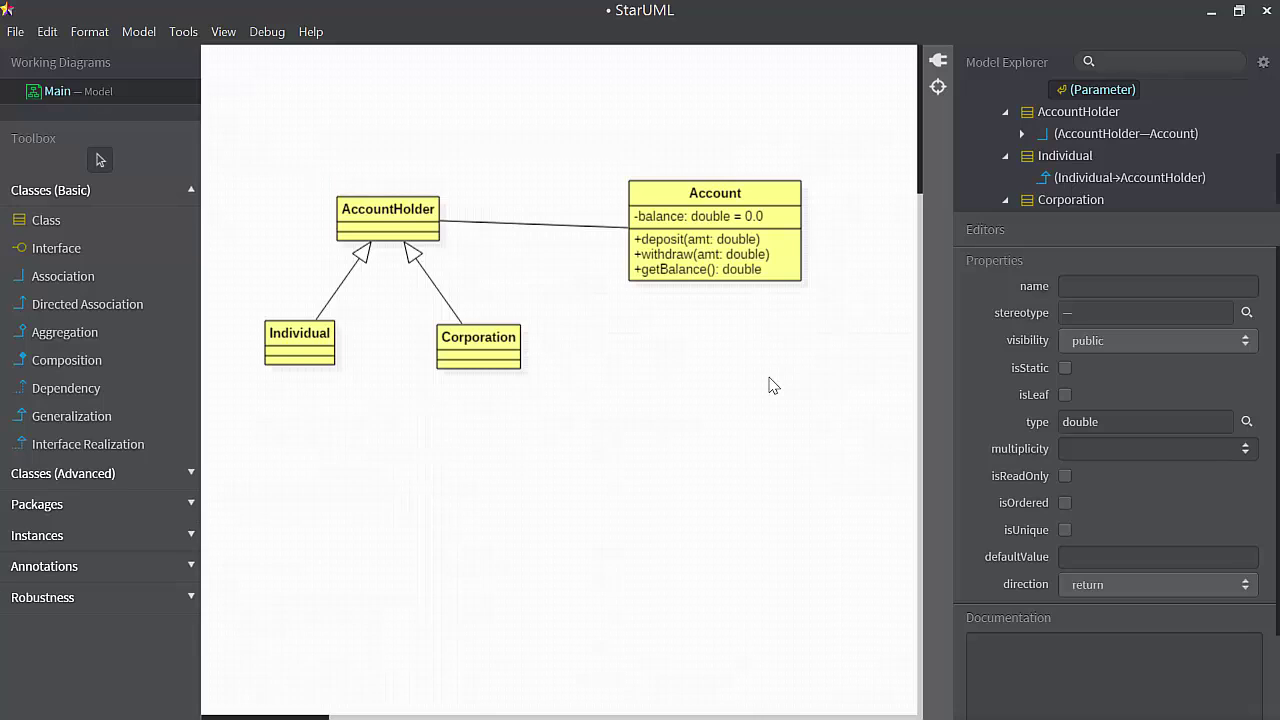
# Mark the AccountHolder class as abstract.
pyautogui.click(414, 228)
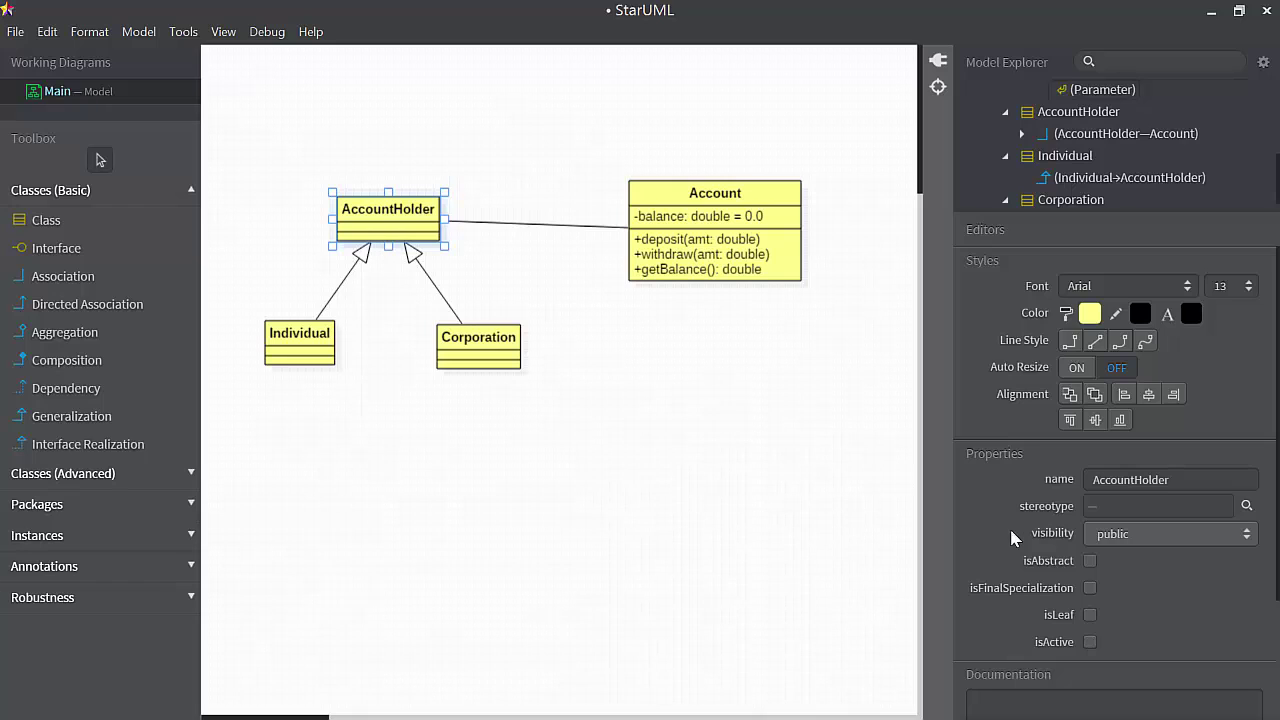
pyautogui.click(1090, 560)
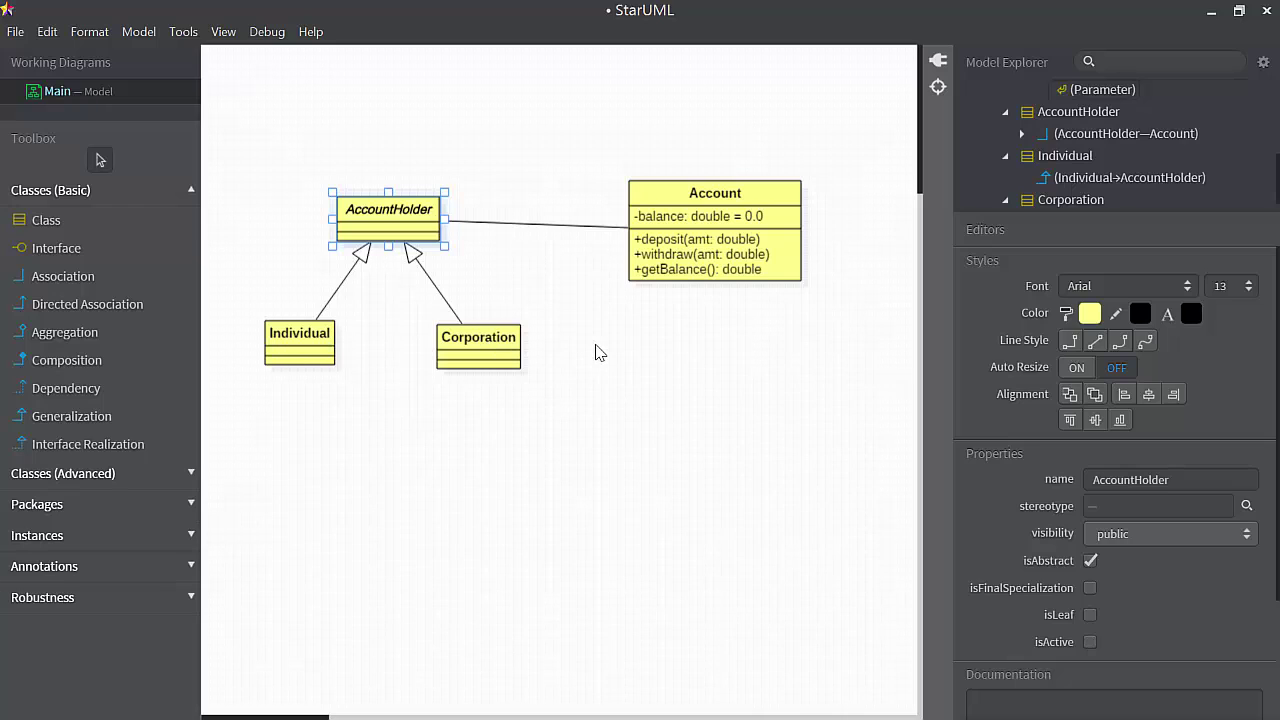
# Add the attribute address: String to the AccountHolder class and set its visibility to protected.
pyautogui.doubleClick(393, 233)
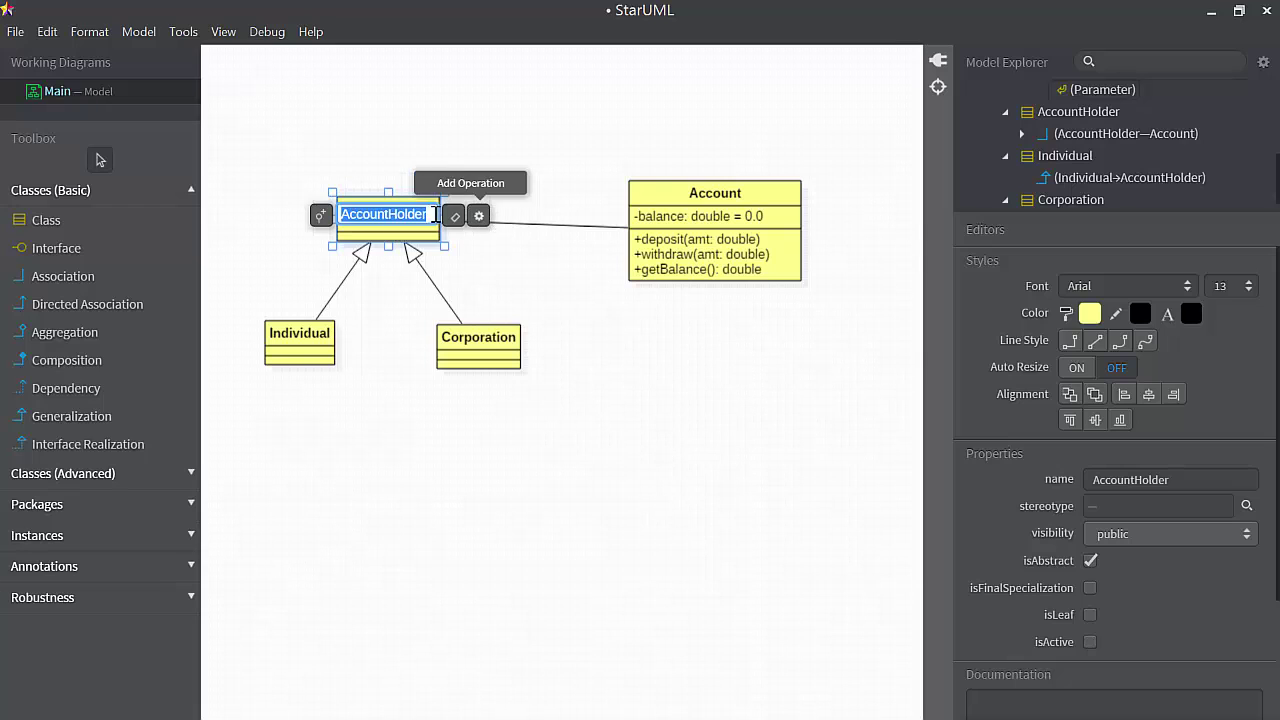
pyautogui.click(454, 216)
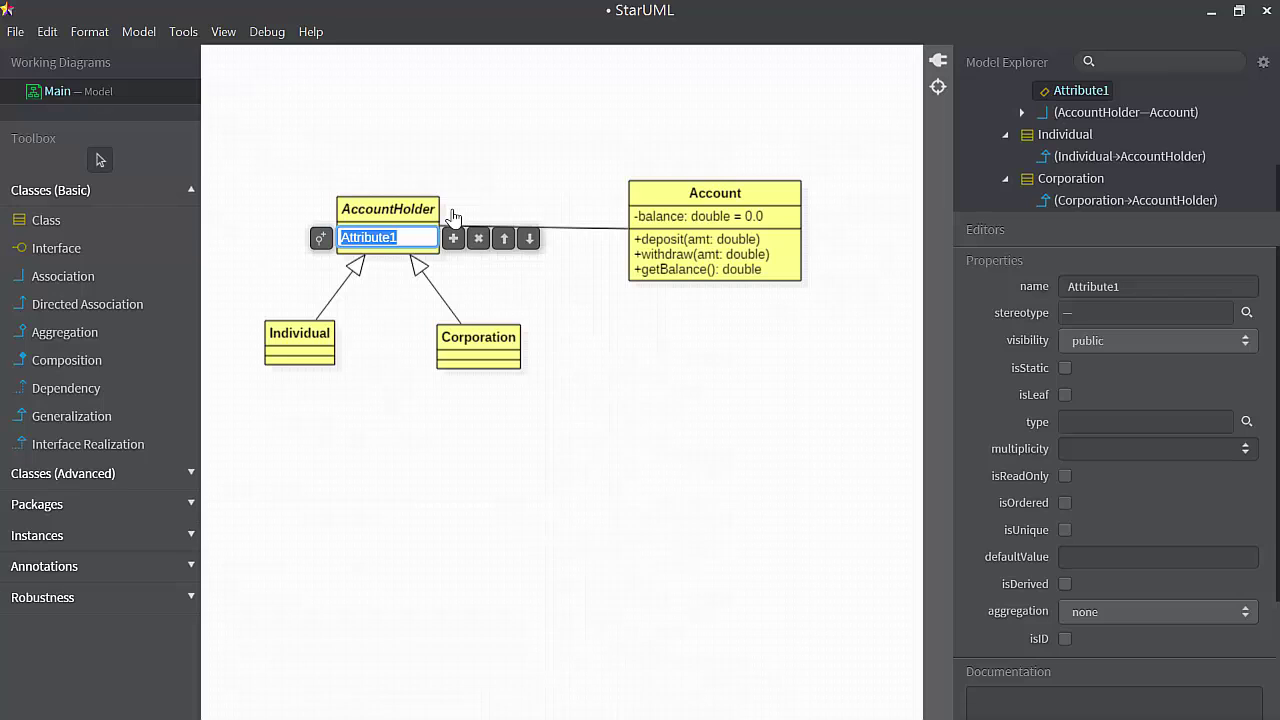
pyautogui.write('address: String')
pyautogui.click(321, 238)
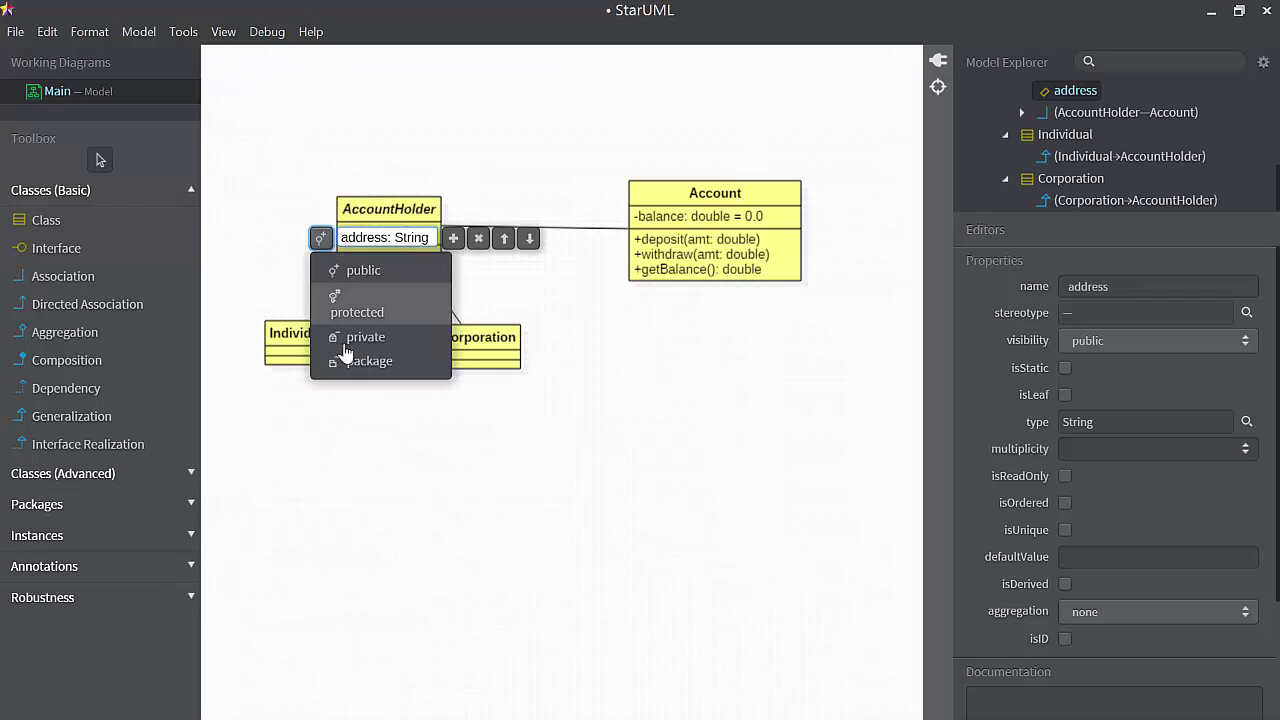
pyautogui.click(342, 314)
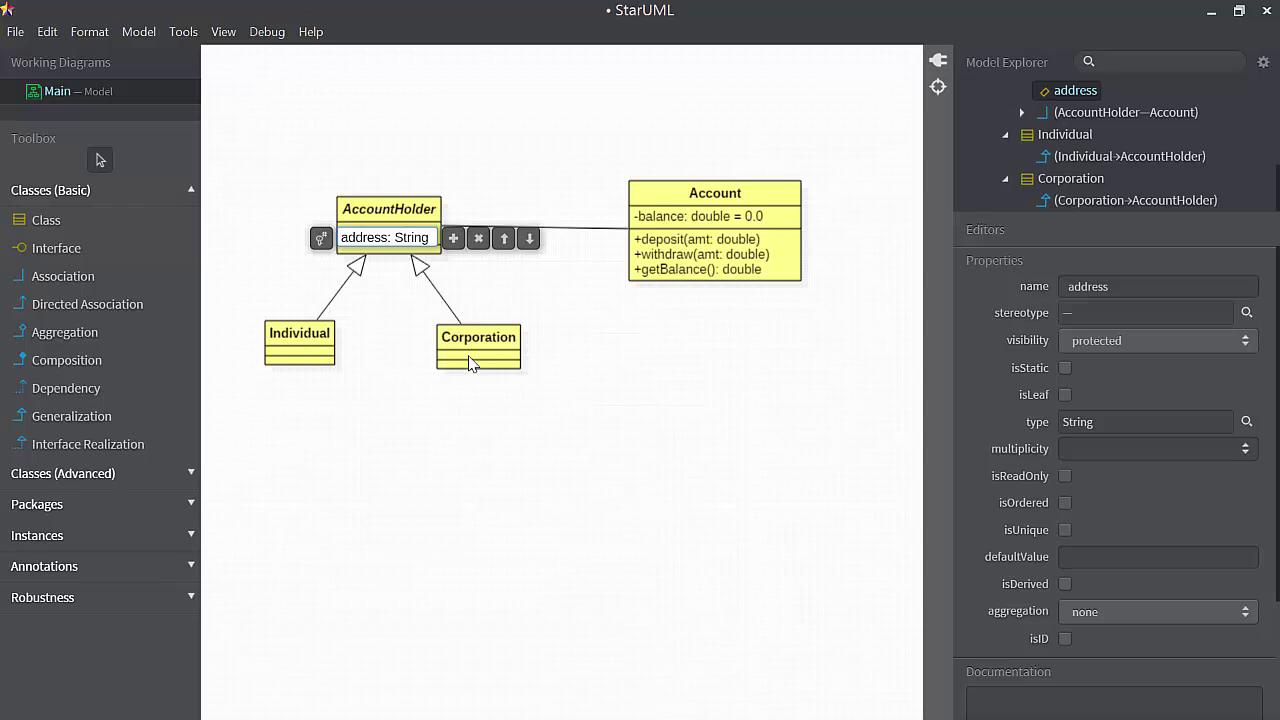
# Add a second attribute, id: int, to the AccountHolder class with protected visibility.
pyautogui.click(453, 240)
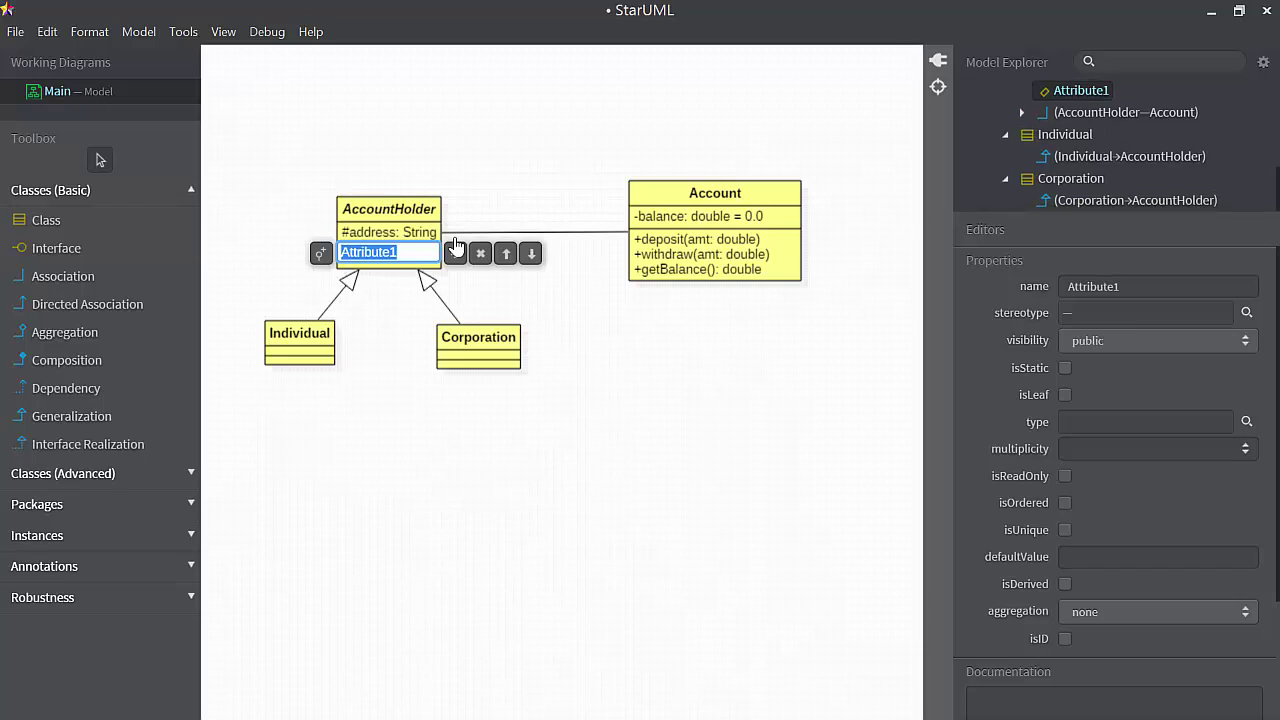
pyautogui.write('id:')
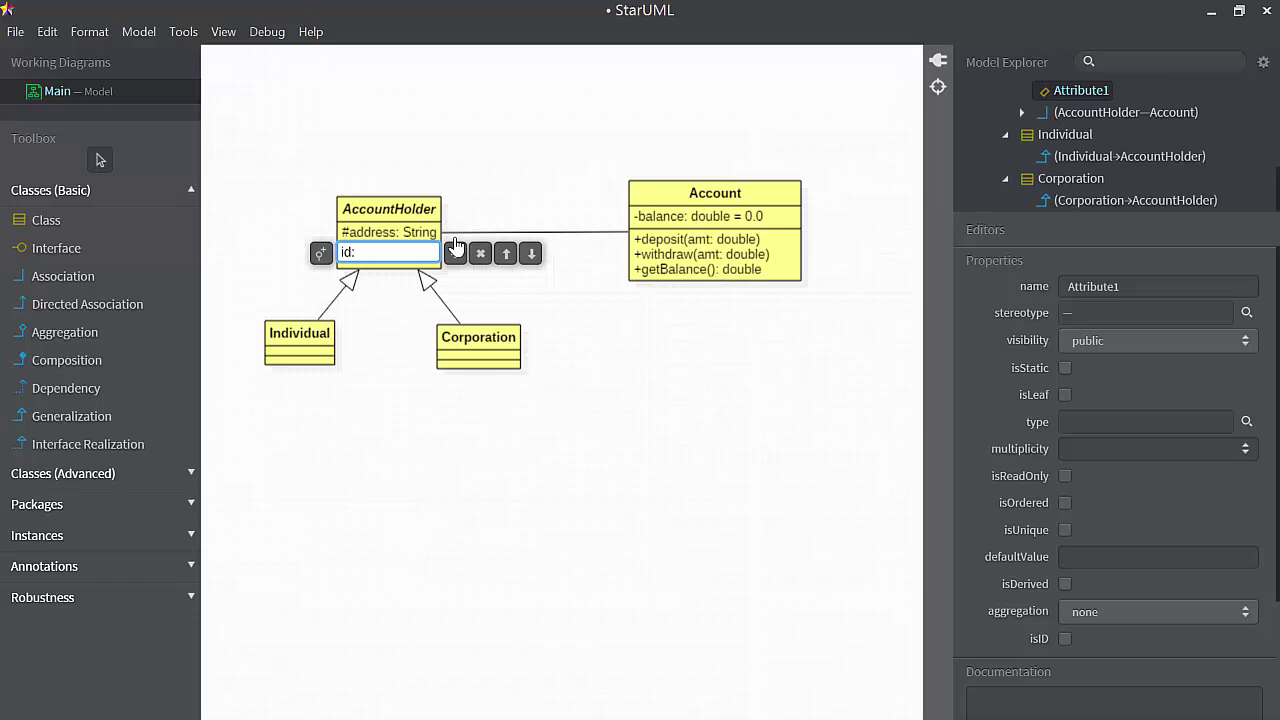
pyautogui.write(' int')
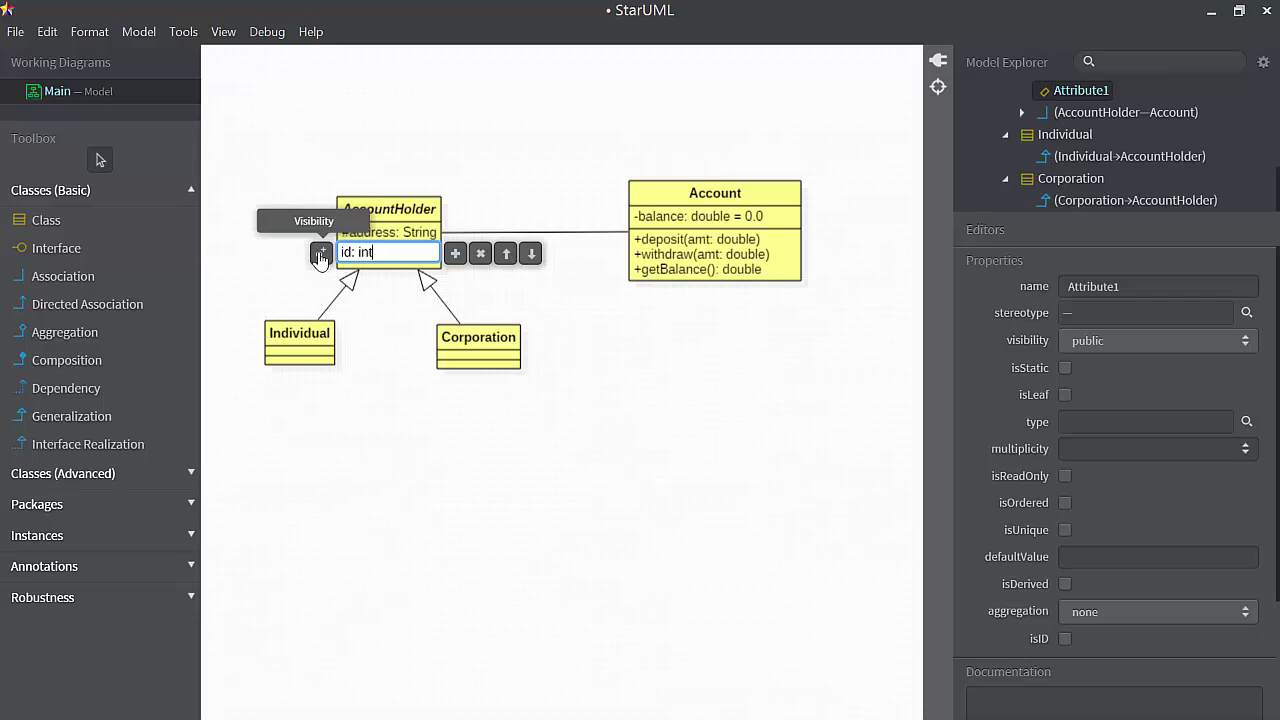
pyautogui.click(320, 254)
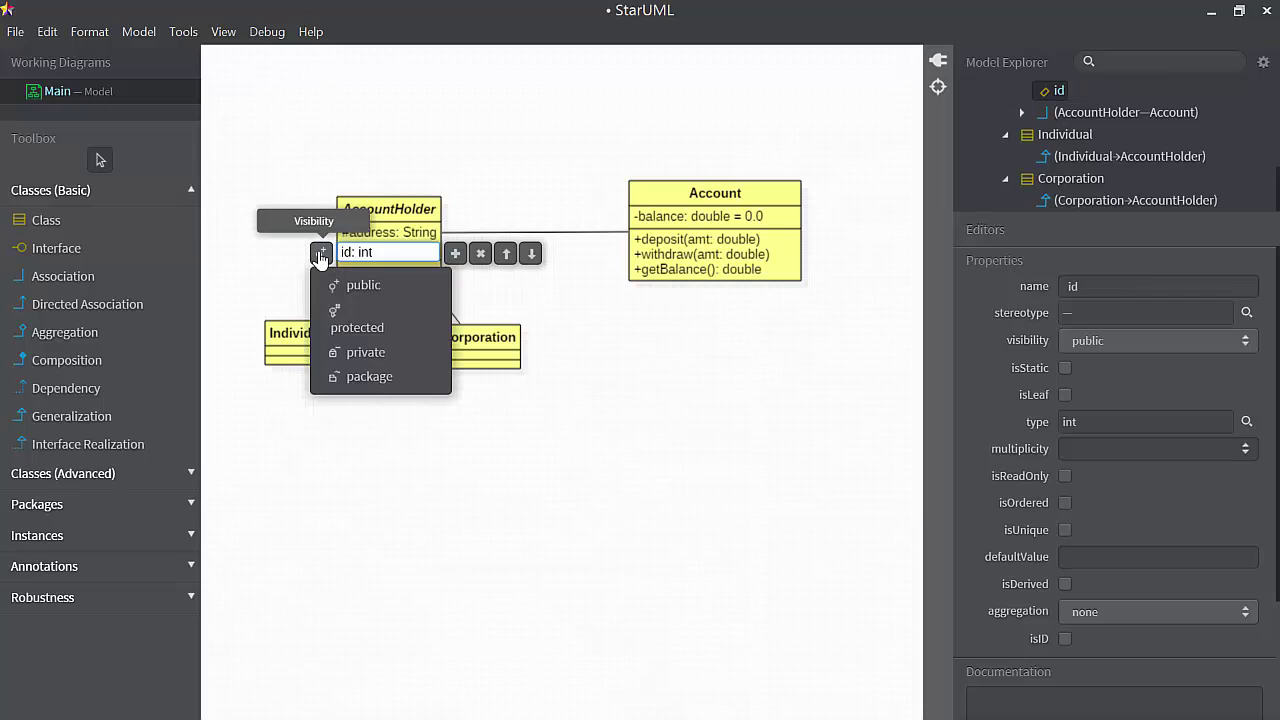
pyautogui.click(349, 330)
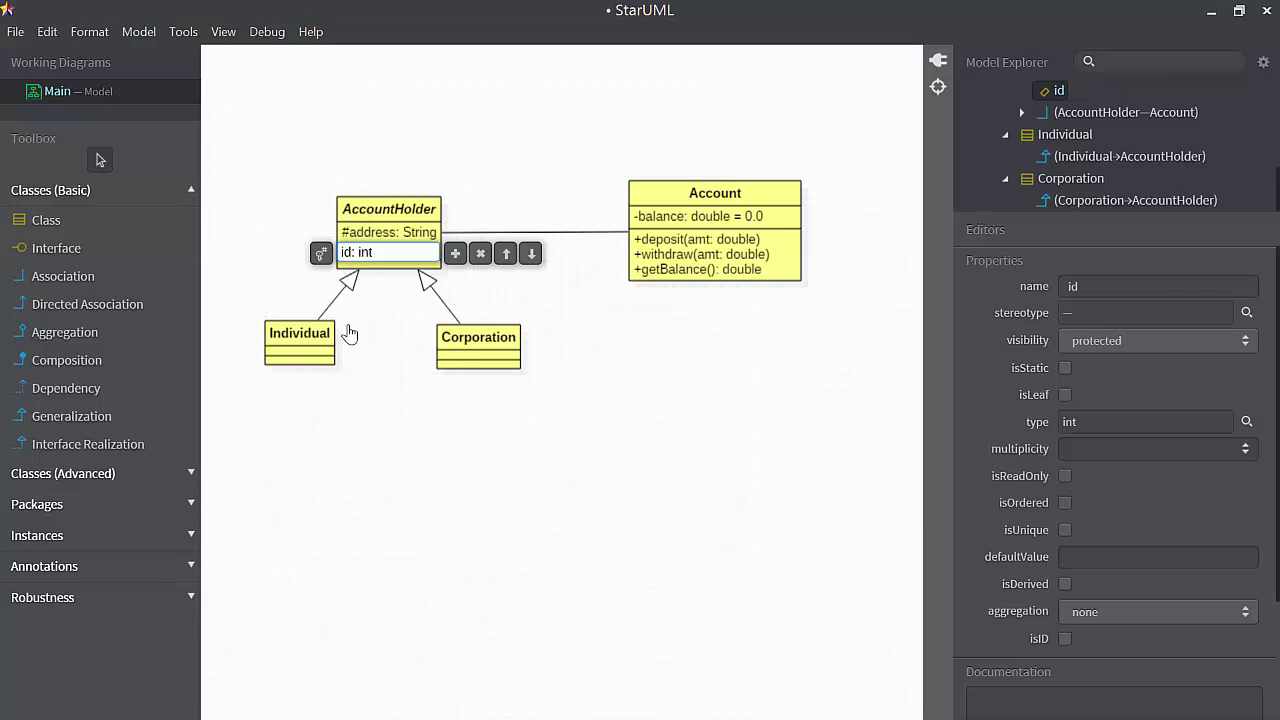
pyautogui.click(581, 318)
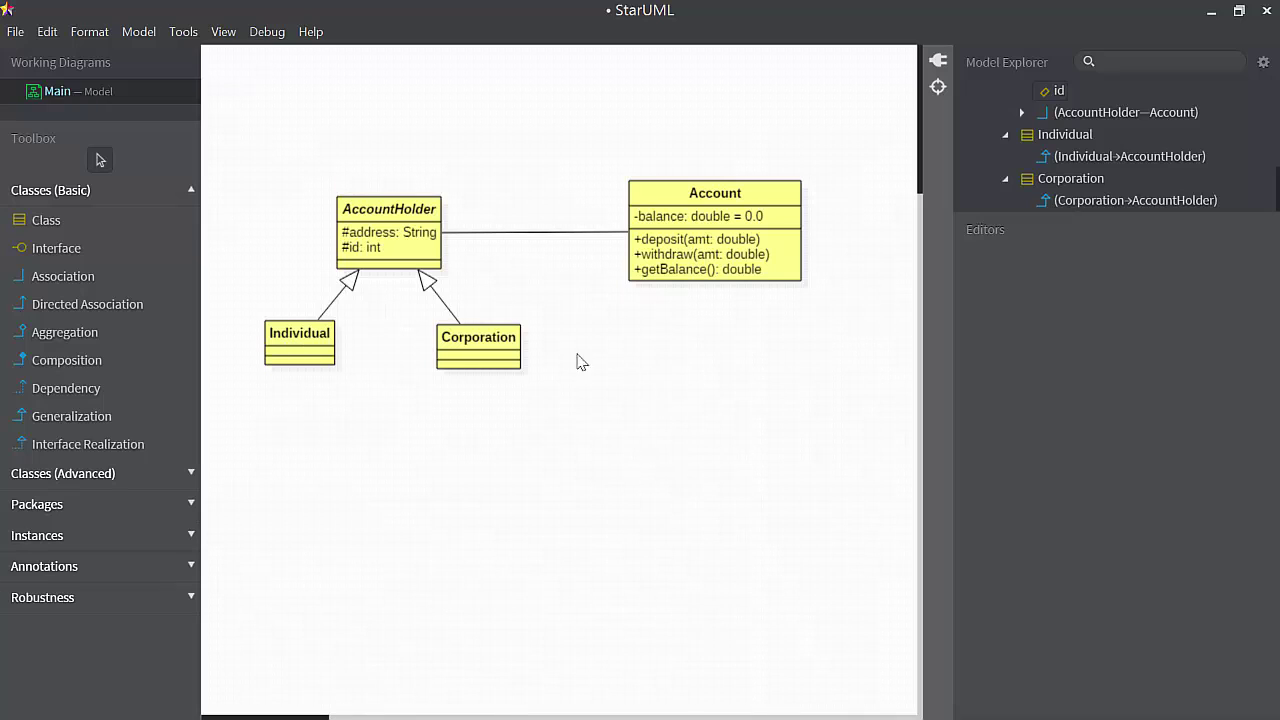
# Try suppressing the attributes of the AccountHolder class and turn their display back on.
pyautogui.click(395, 256)
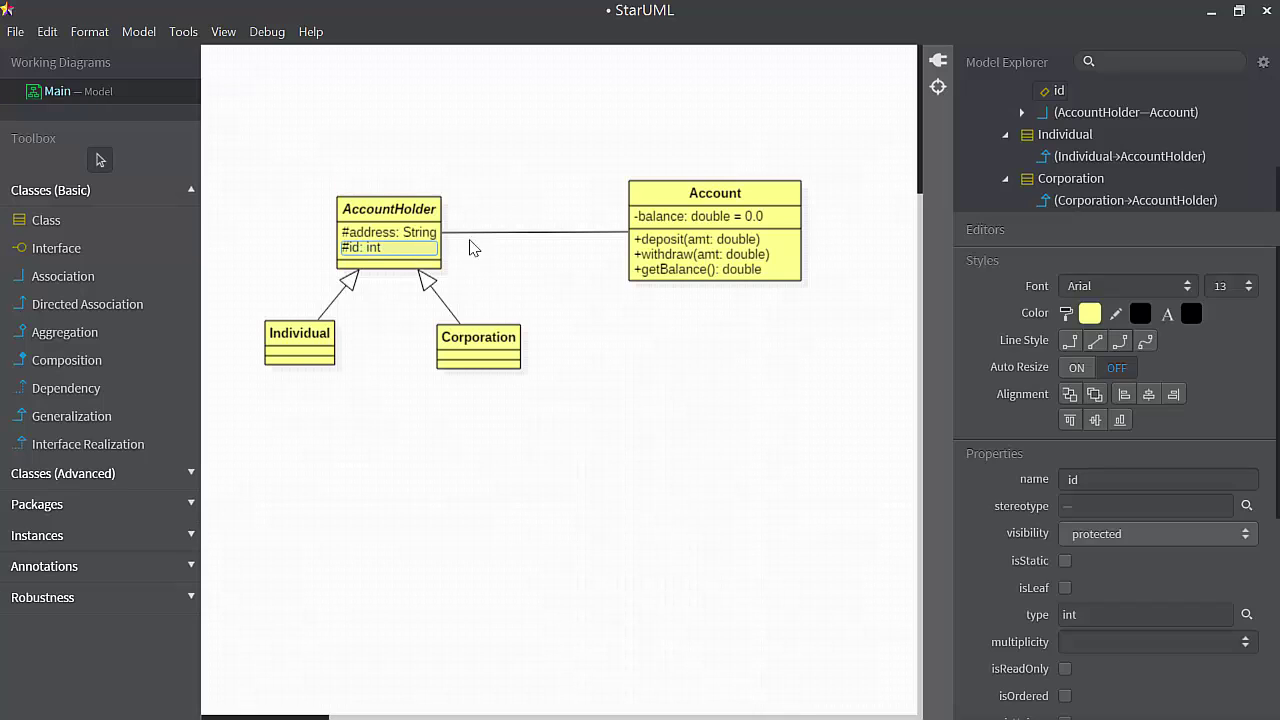
pyautogui.click(432, 206)
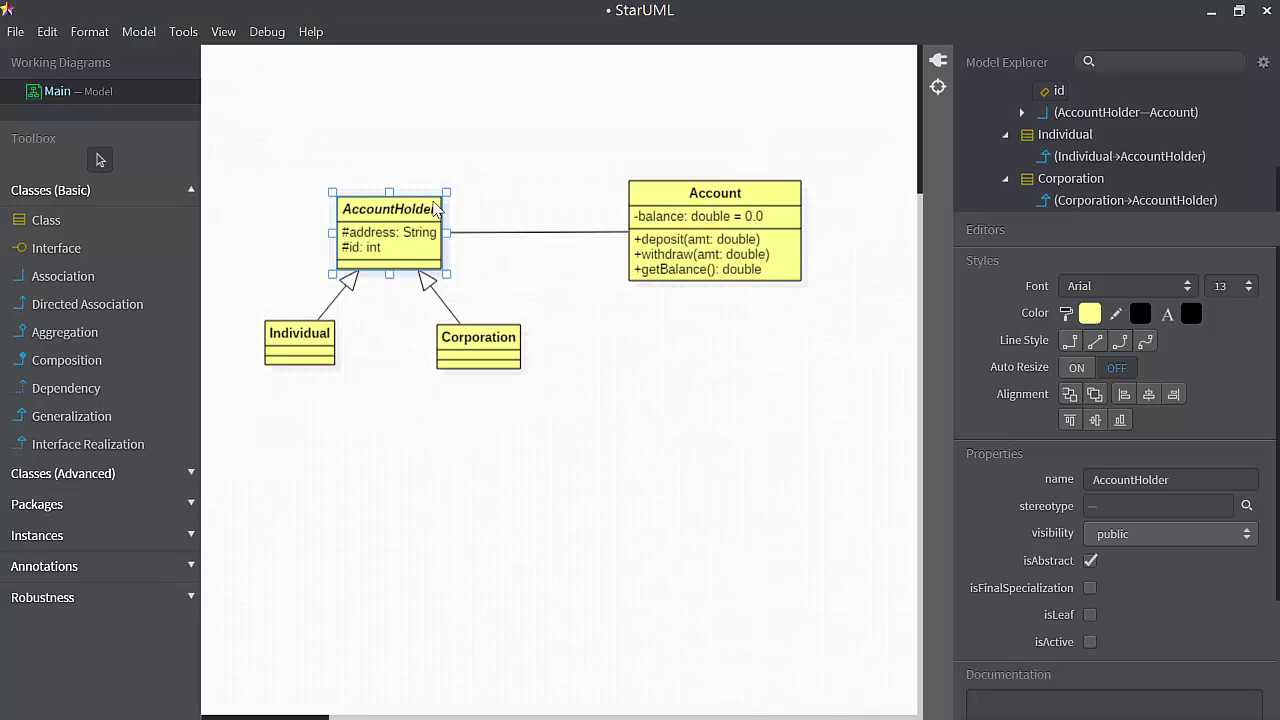
pyautogui.rightClick(433, 206)
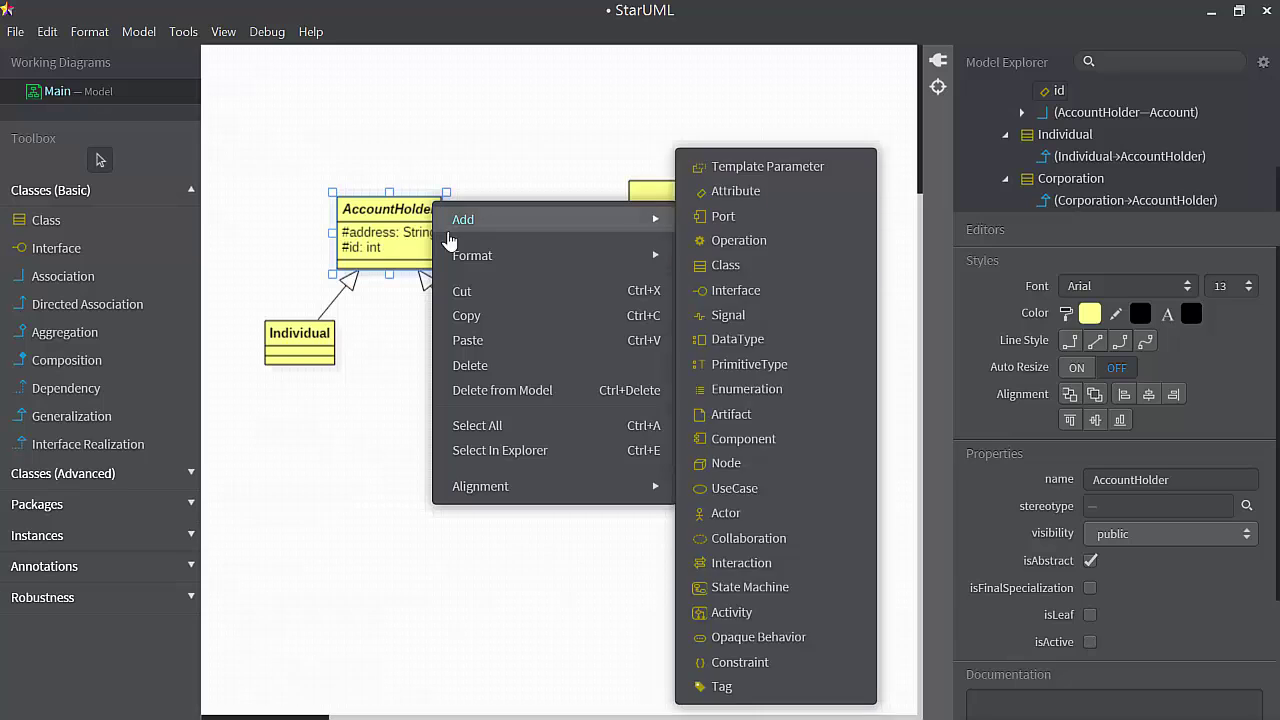
pyautogui.moveTo(455, 257)
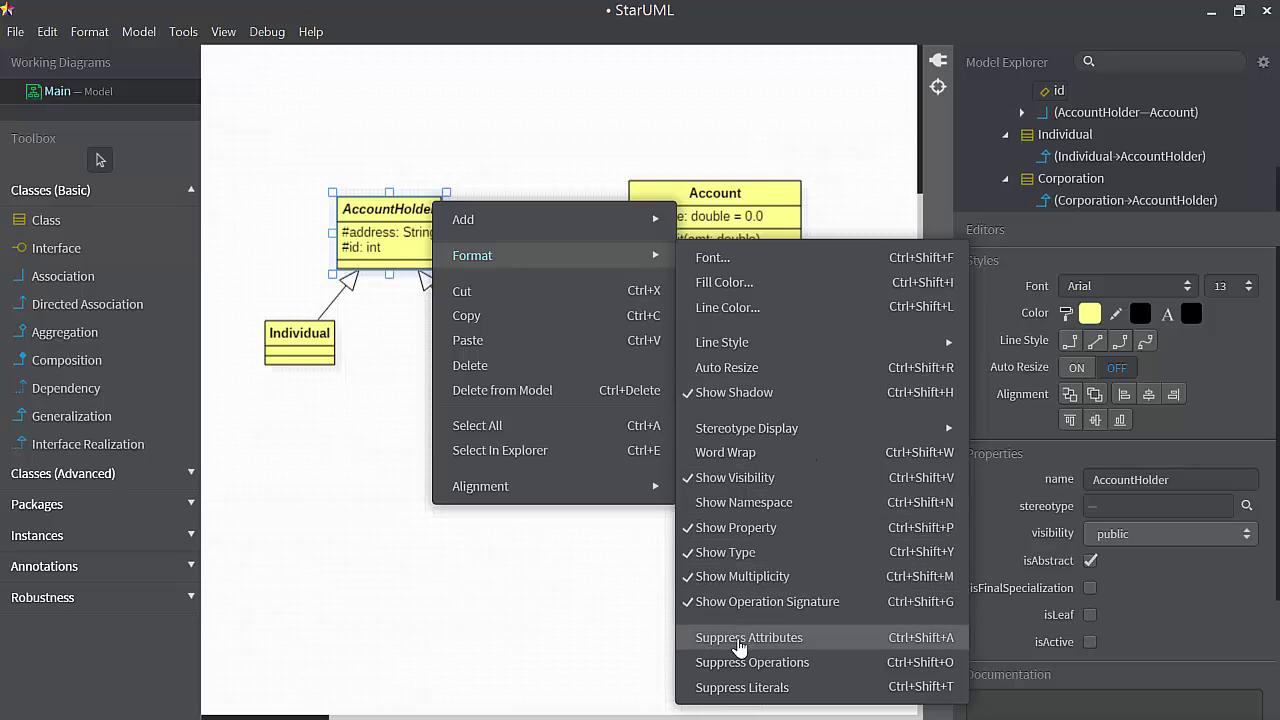
pyautogui.click(740, 645)
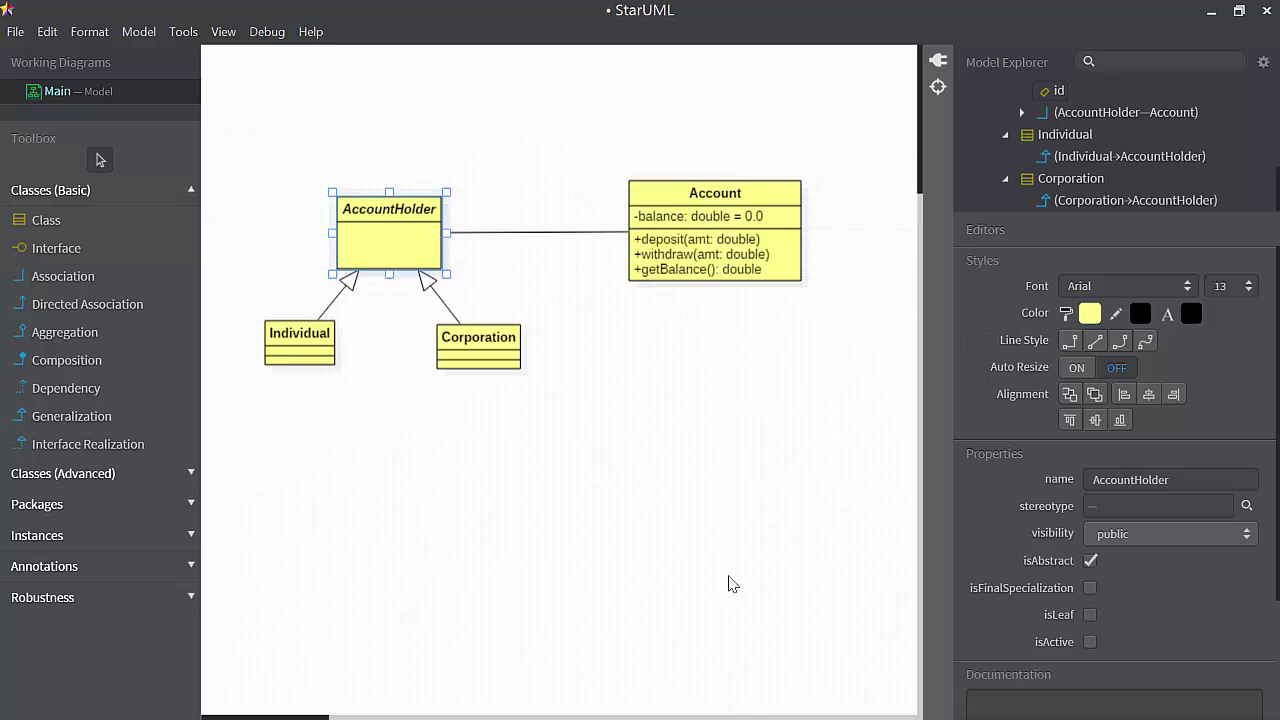
pyautogui.rightClick(396, 248)
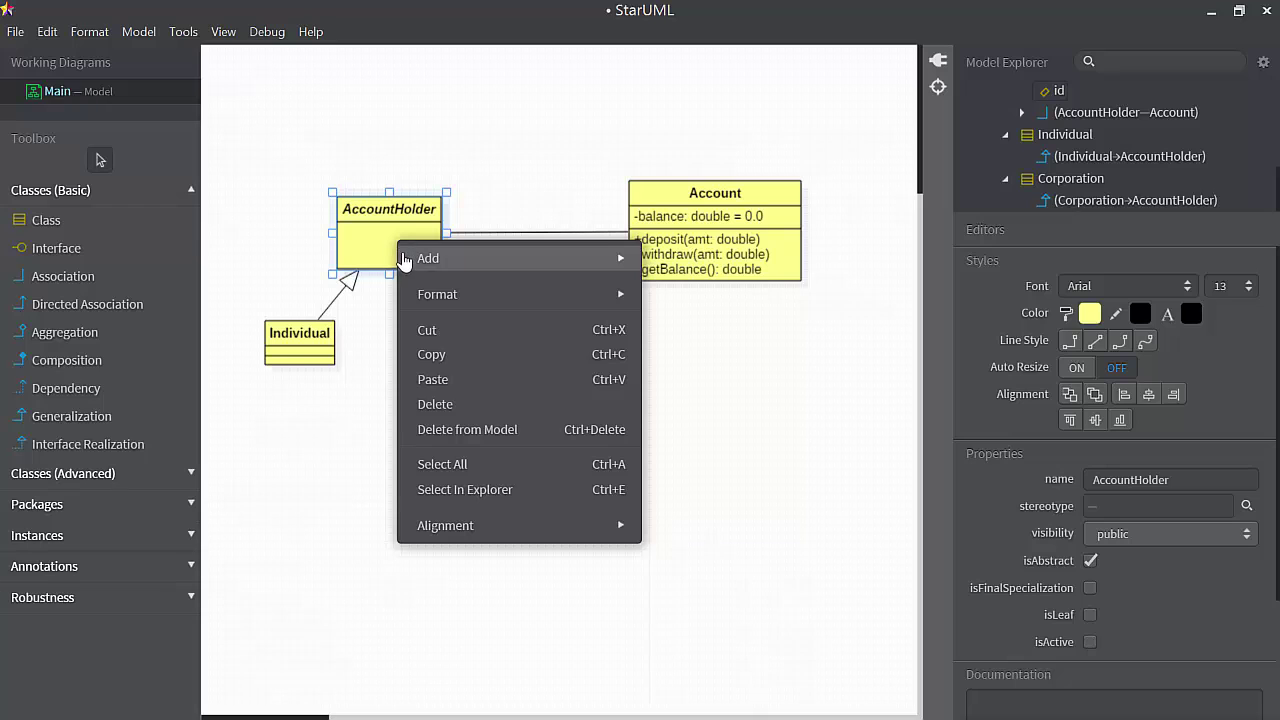
pyautogui.moveTo(414, 258)
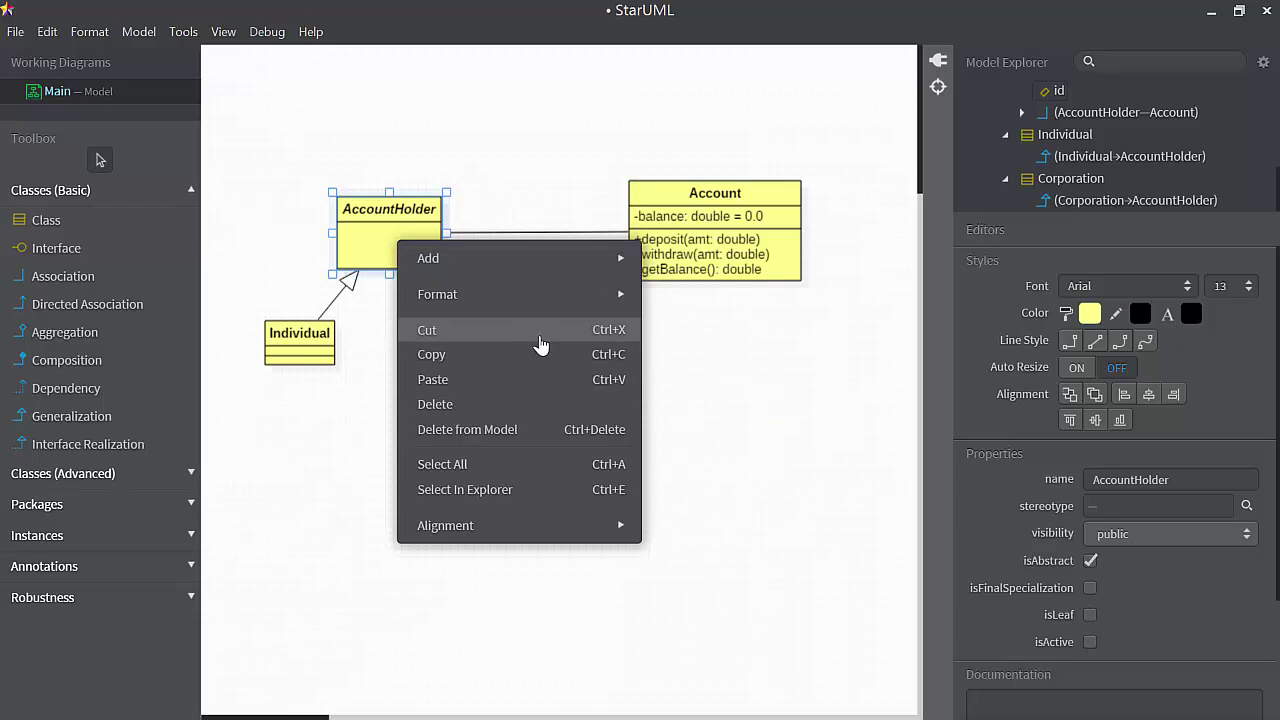
pyautogui.moveTo(545, 300)
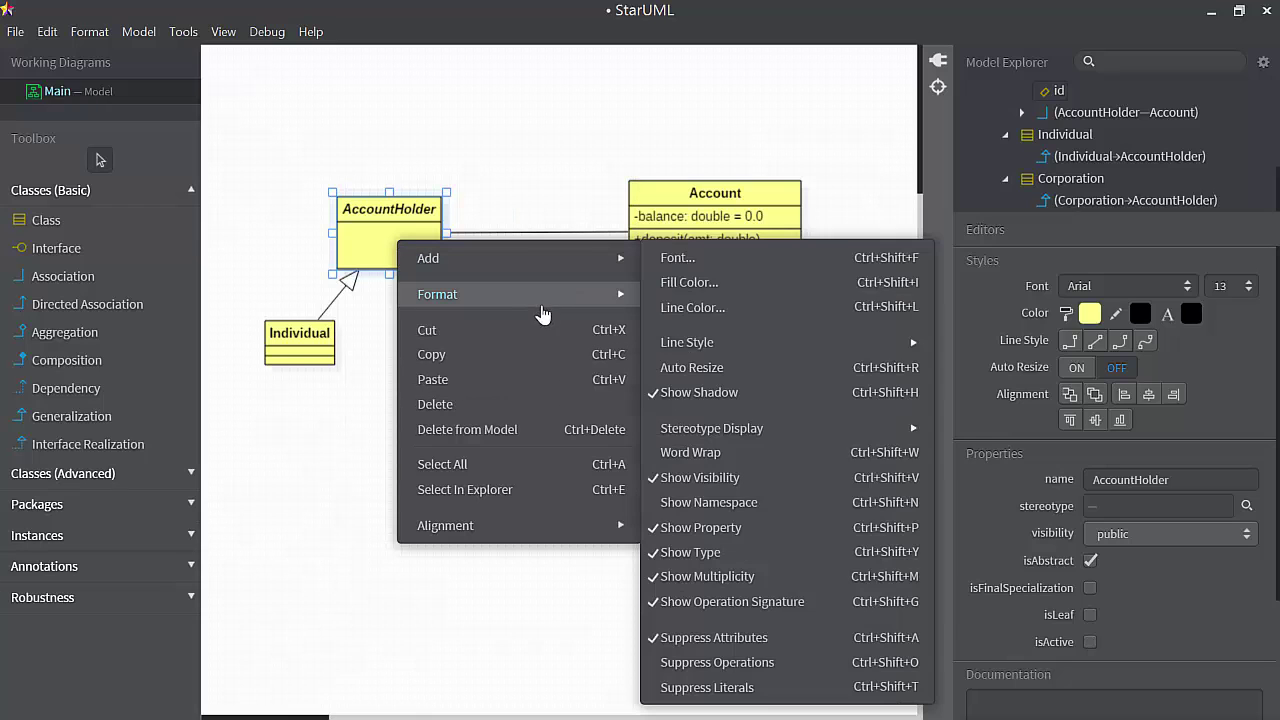
pyautogui.click(720, 639)
# Suppress the empty operations compartment of the AccountHolder class.
pyautogui.rightClick(405, 242)
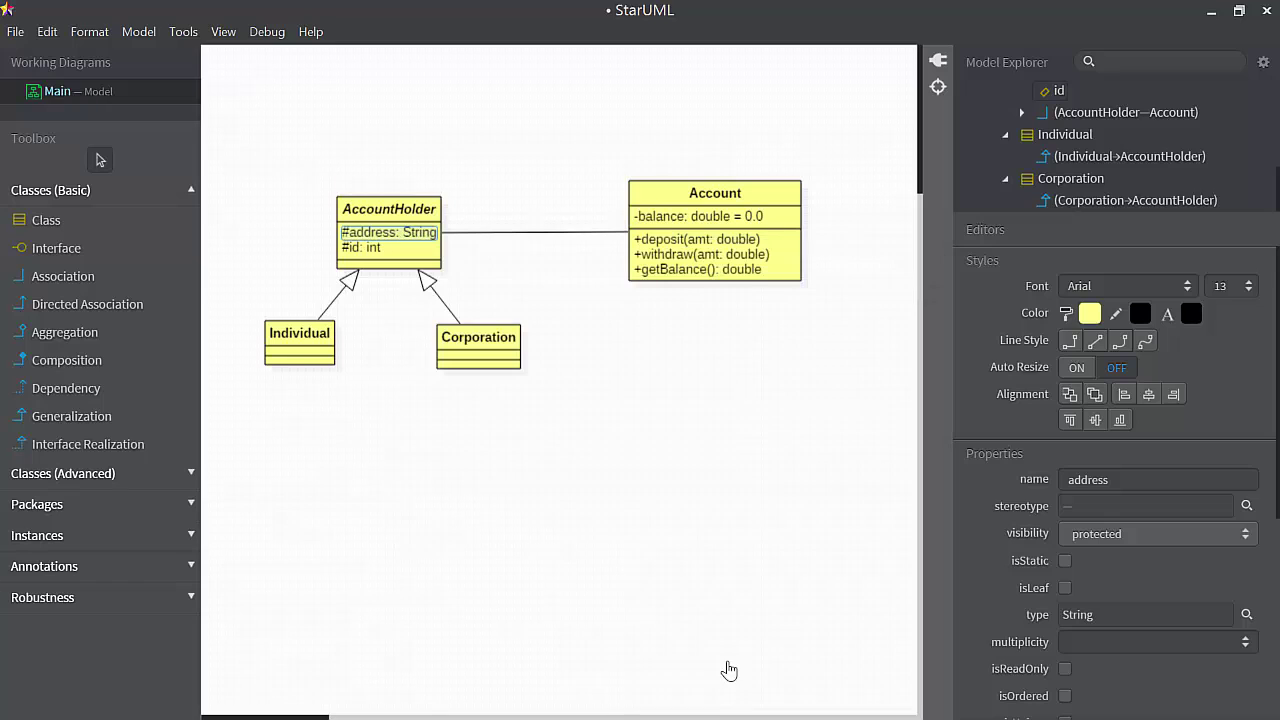
pyautogui.click(726, 664)
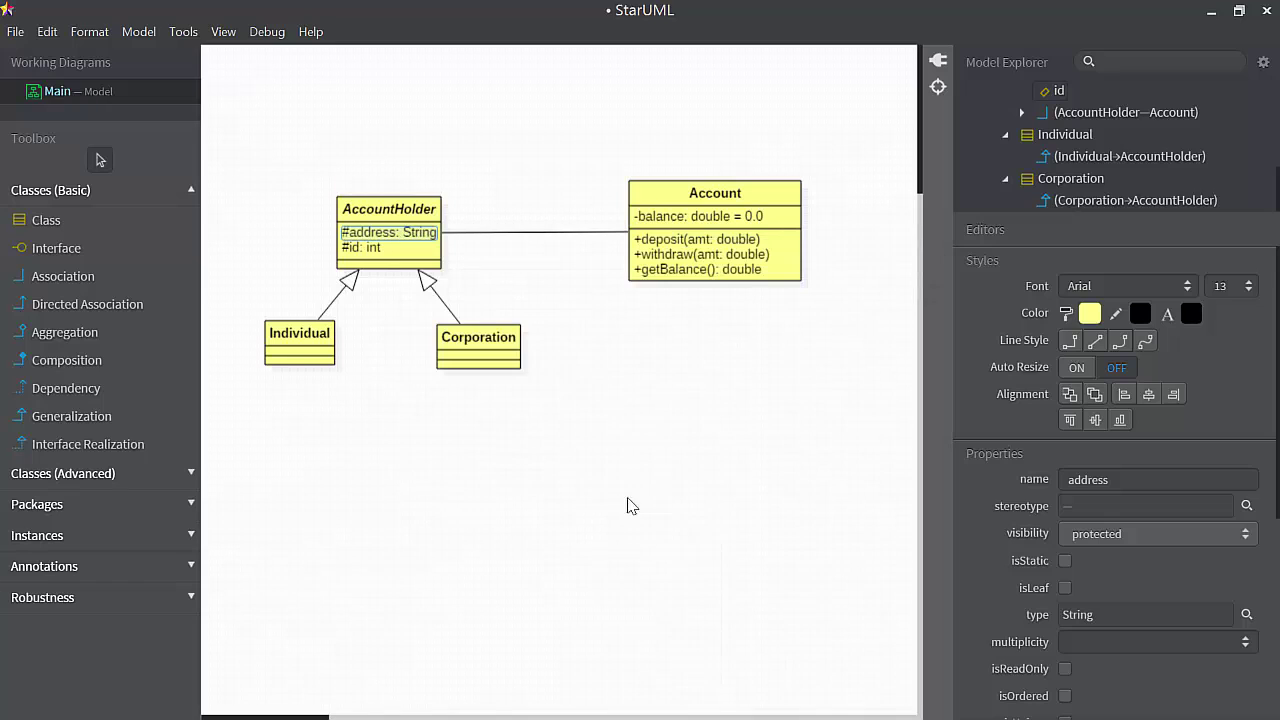
pyautogui.rightClick(428, 216)
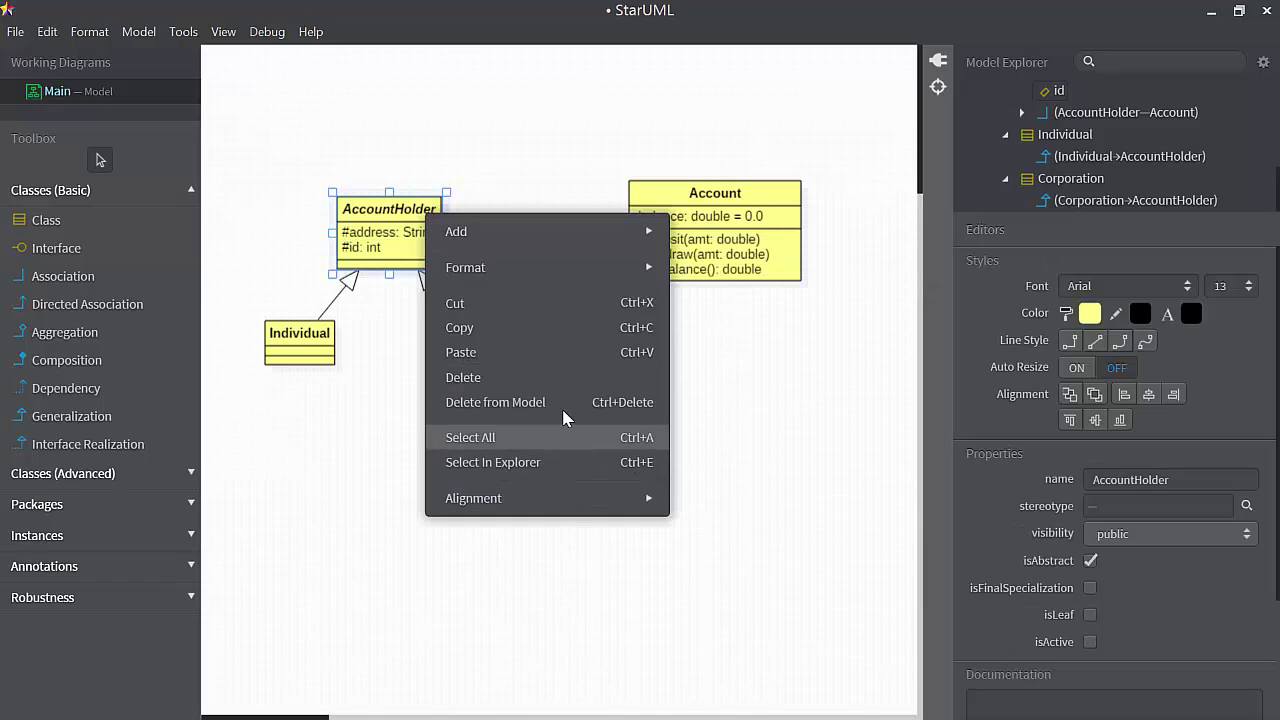
pyautogui.moveTo(458, 276)
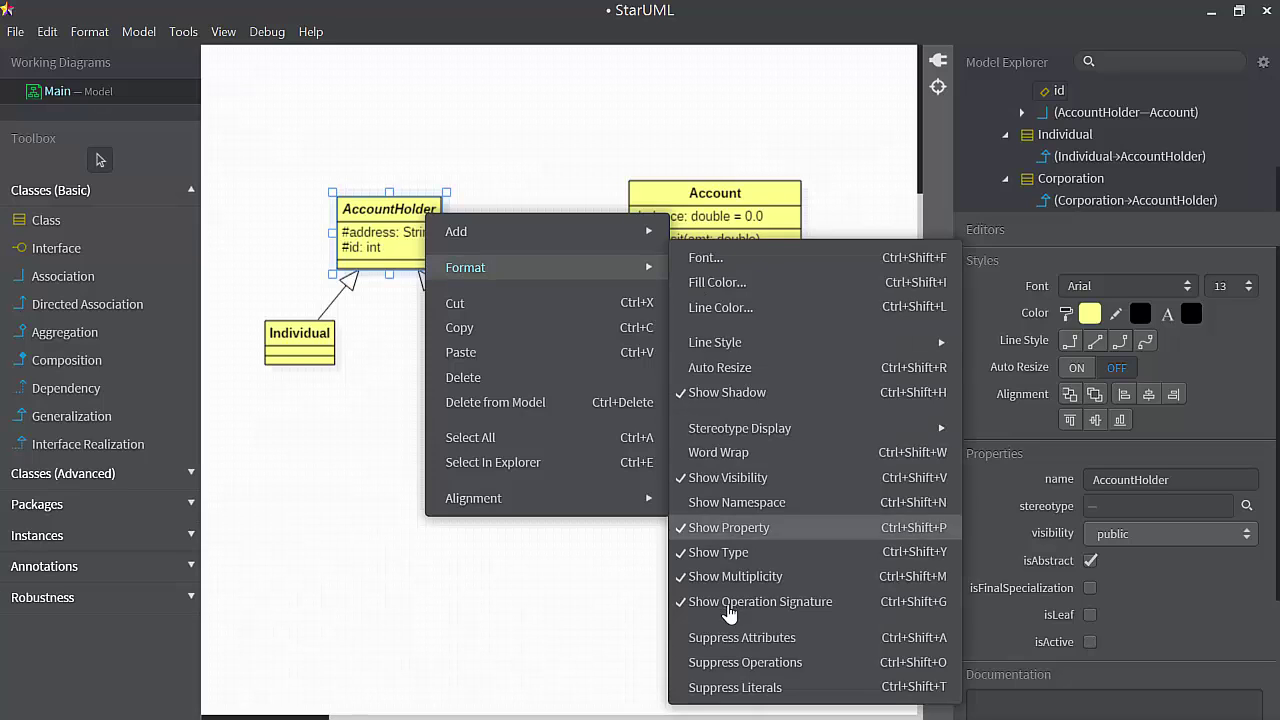
pyautogui.click(722, 663)
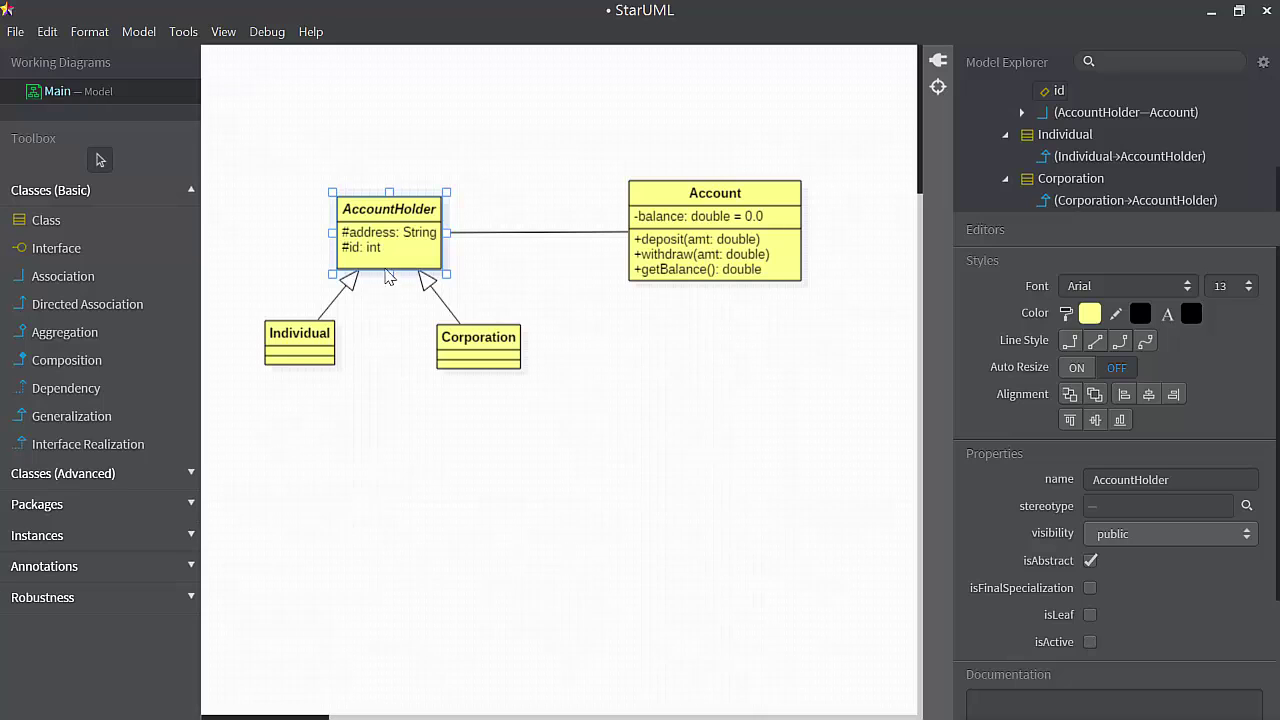
pyautogui.click(626, 370)
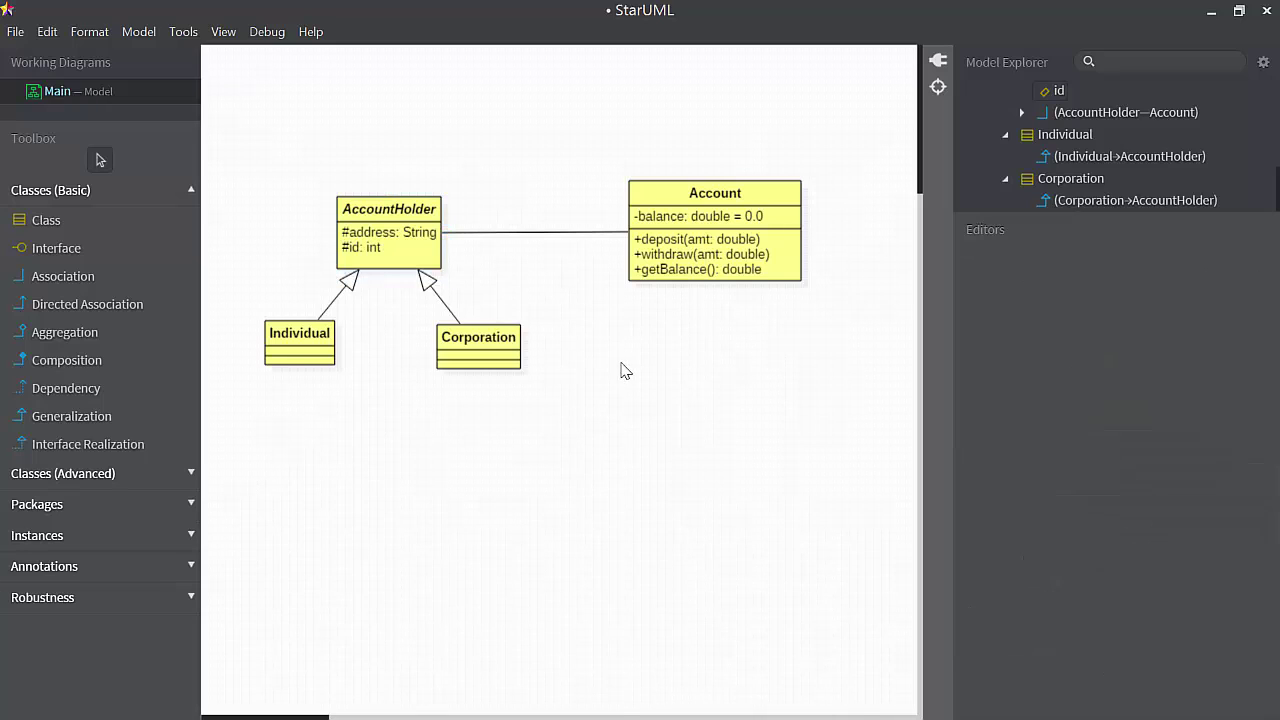
# Suppress both the operations and attributes compartments of the Individual and Corporation classes.
pyautogui.click(299, 350)
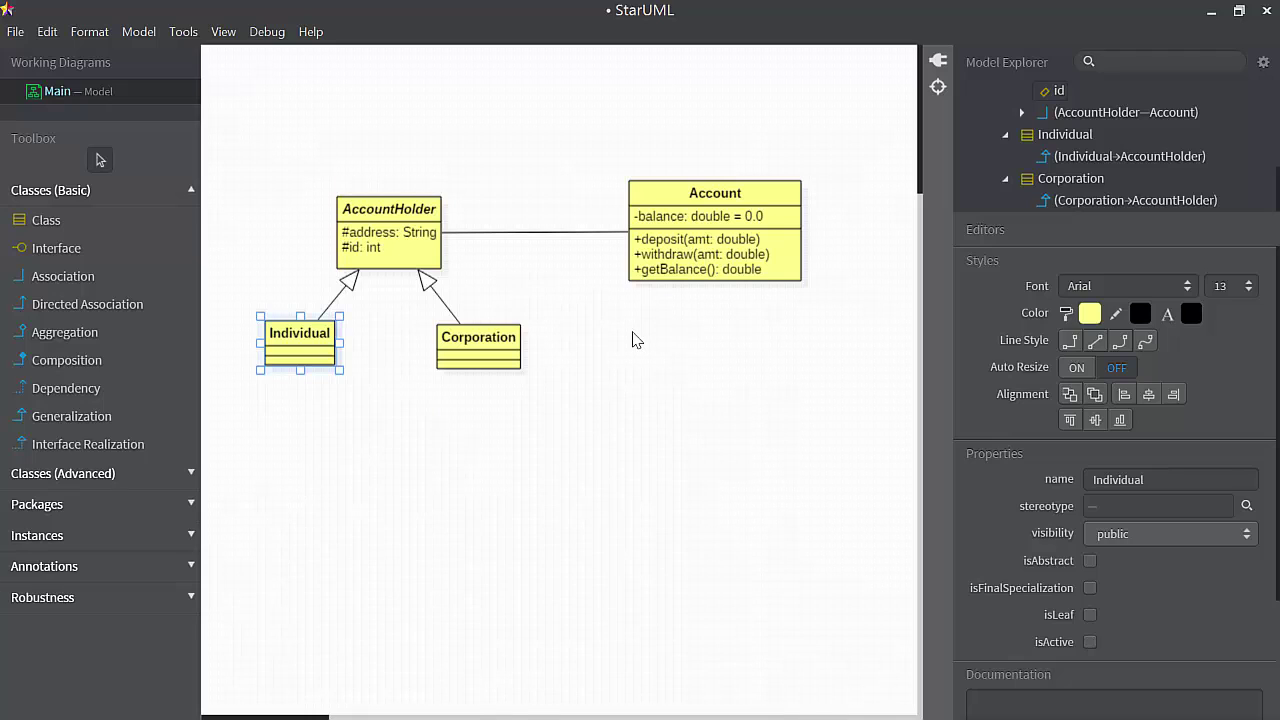
pyautogui.hotkey('ctrl', 'shift', 'o')
pyautogui.hotkey('ctrl', 'shift', 'a')
pyautogui.click(480, 352)
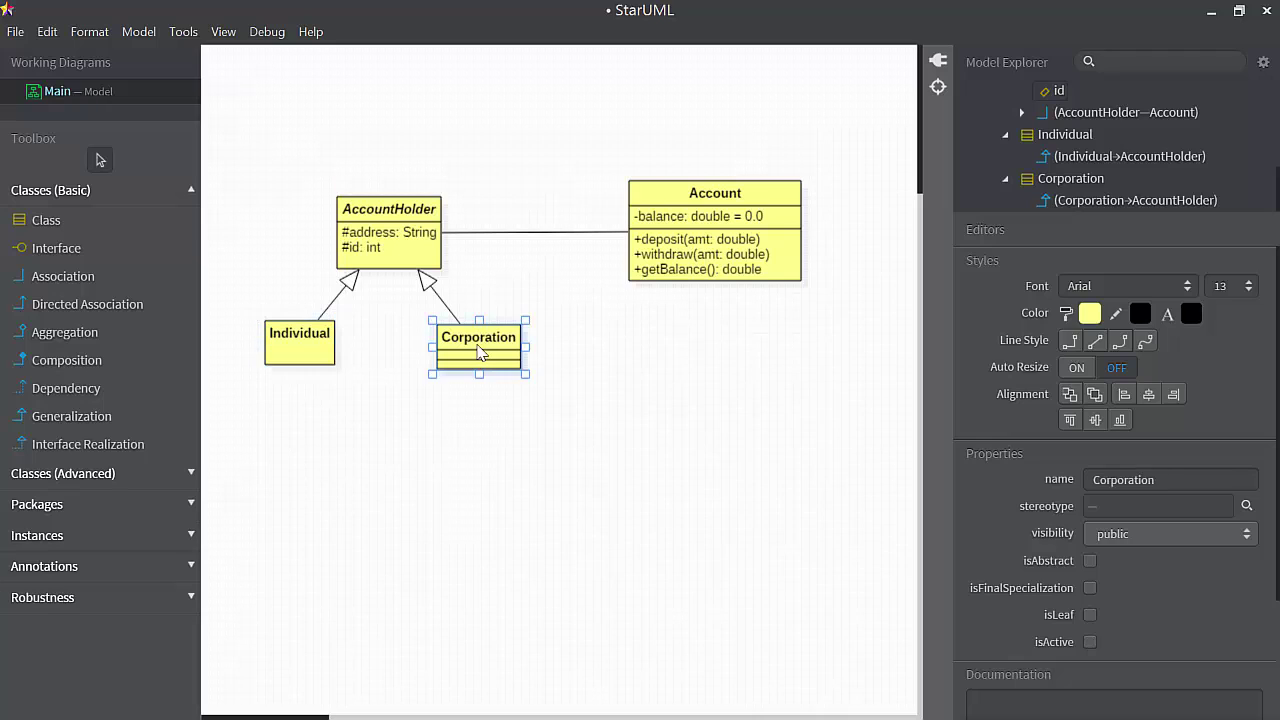
pyautogui.hotkey('ctrl', 'shift', 'o')
pyautogui.hotkey('ctrl', 'shift', 'a')
pyautogui.click(683, 410)
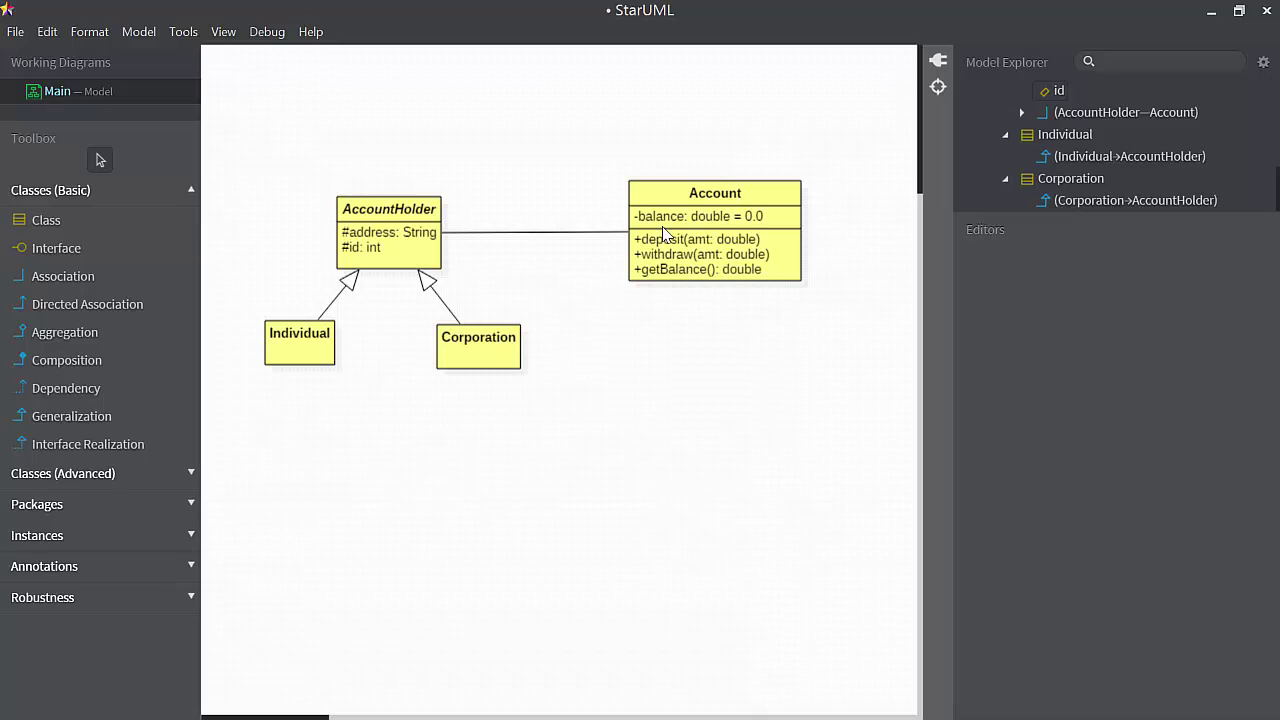
# Name the association between AccountHolder and Account "owns".
pyautogui.click(516, 233)
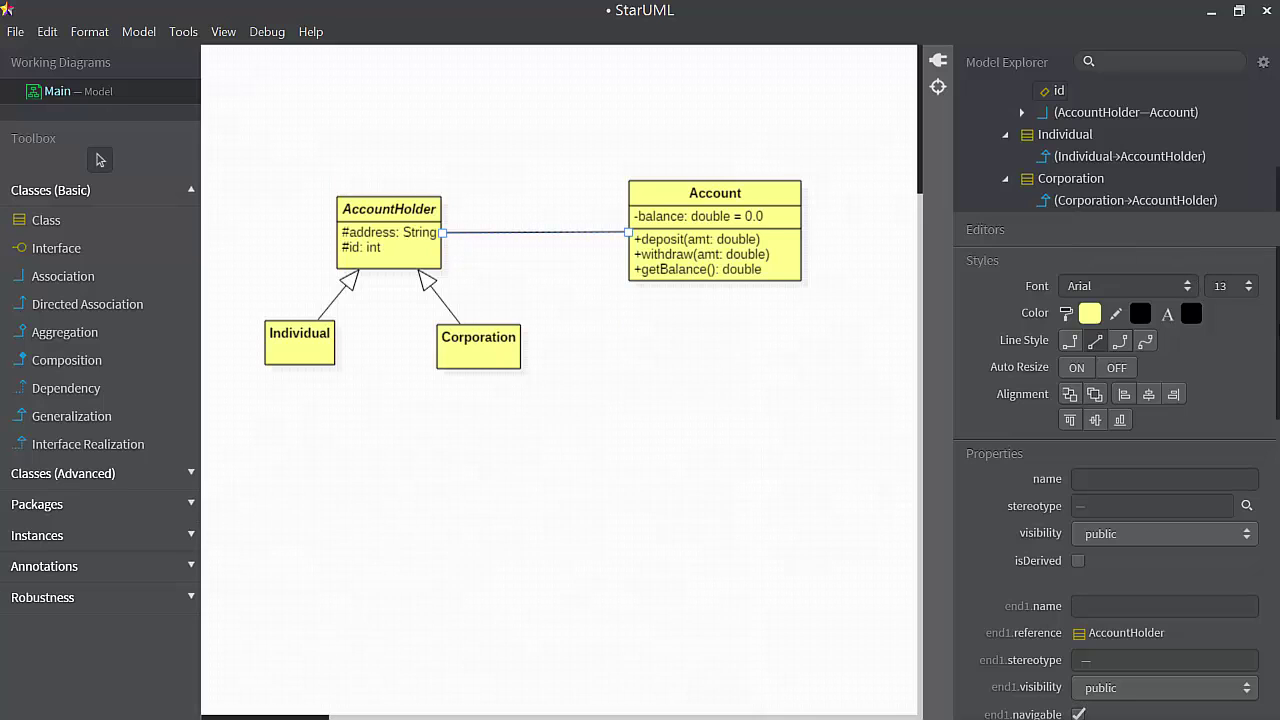
pyautogui.scroll(-5, 1278, 503)
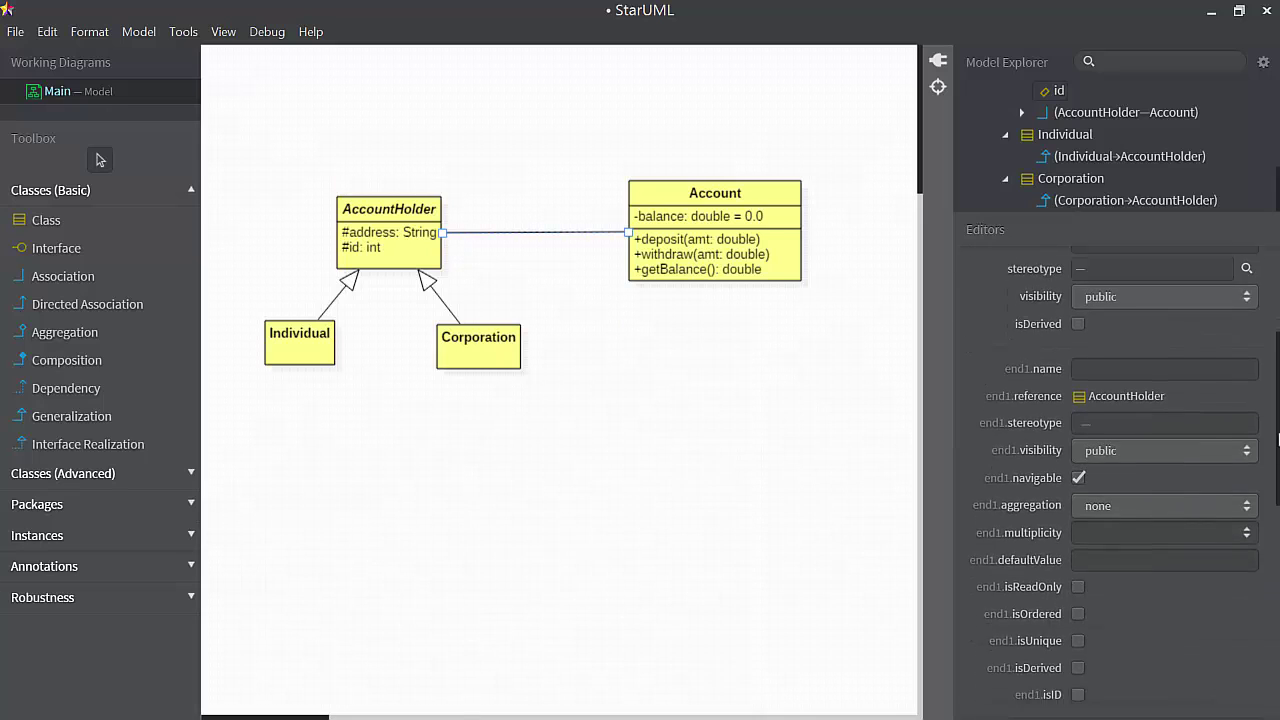
pyautogui.scroll(5, 1278, 503)
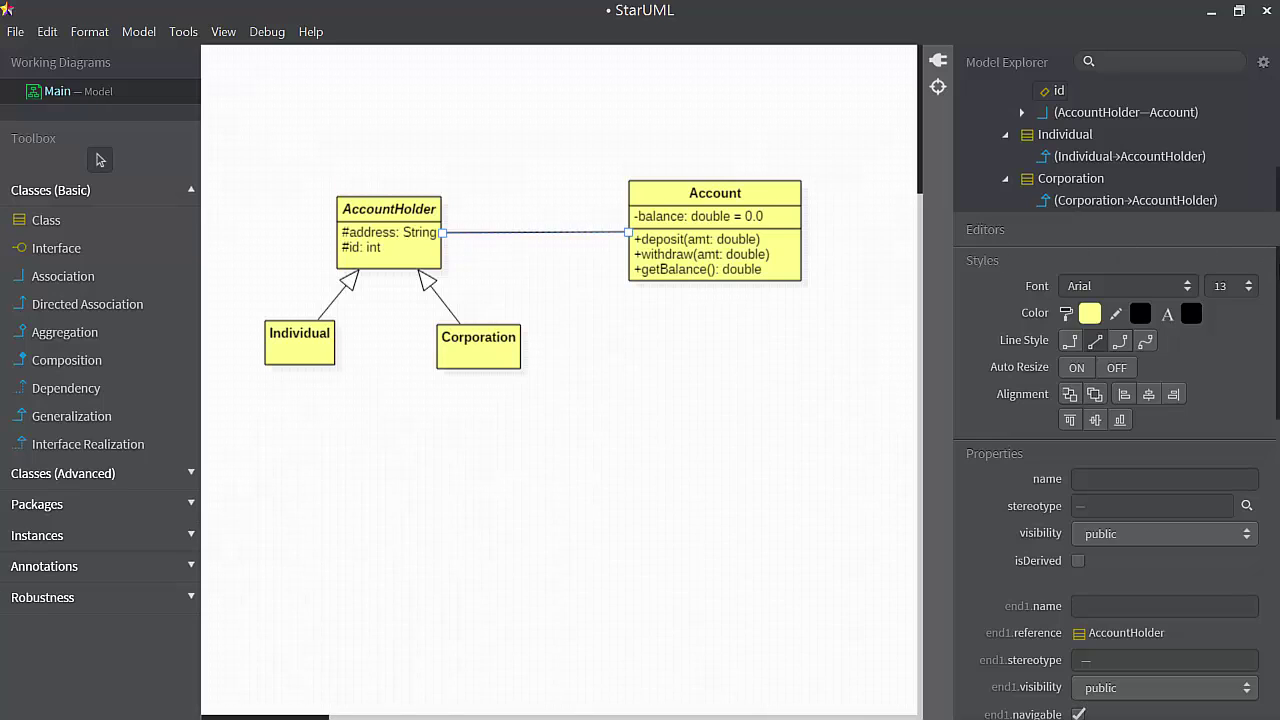
pyautogui.scroll(-4, 1115, 480)
pyautogui.scroll(4, 1115, 480)
pyautogui.scroll(-4, 1275, 380)
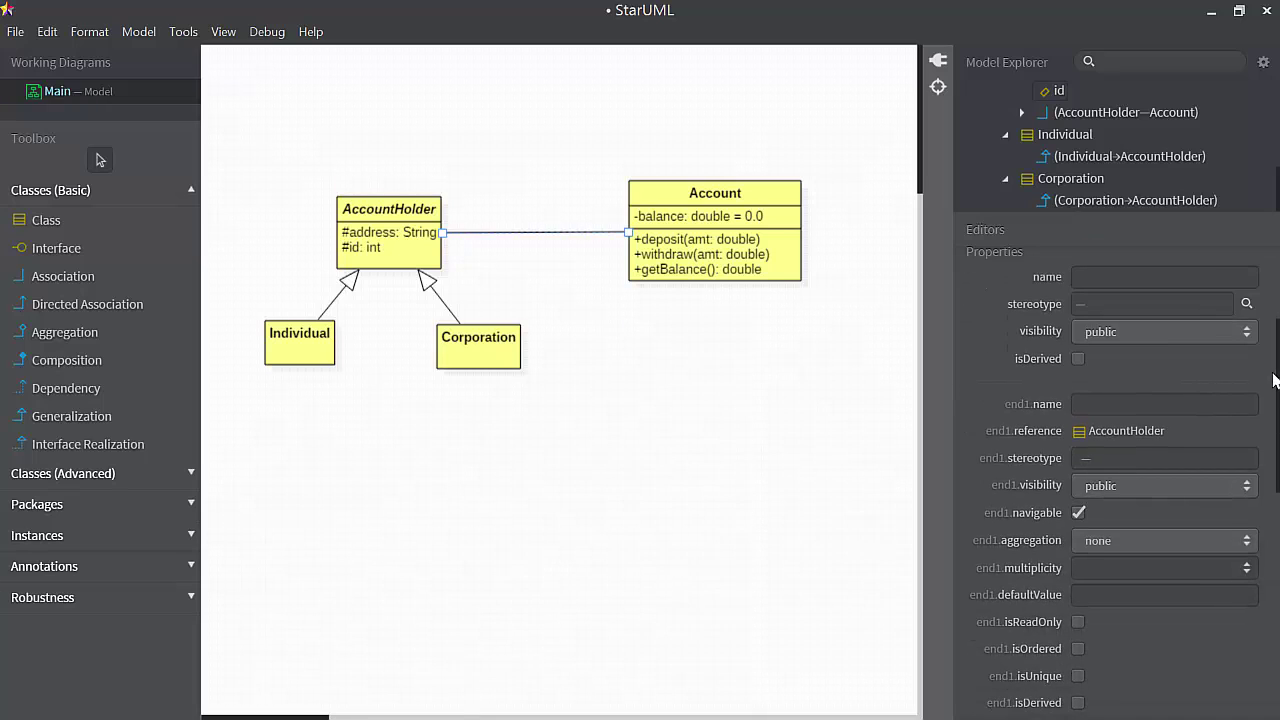
pyautogui.scroll(1, 1275, 380)
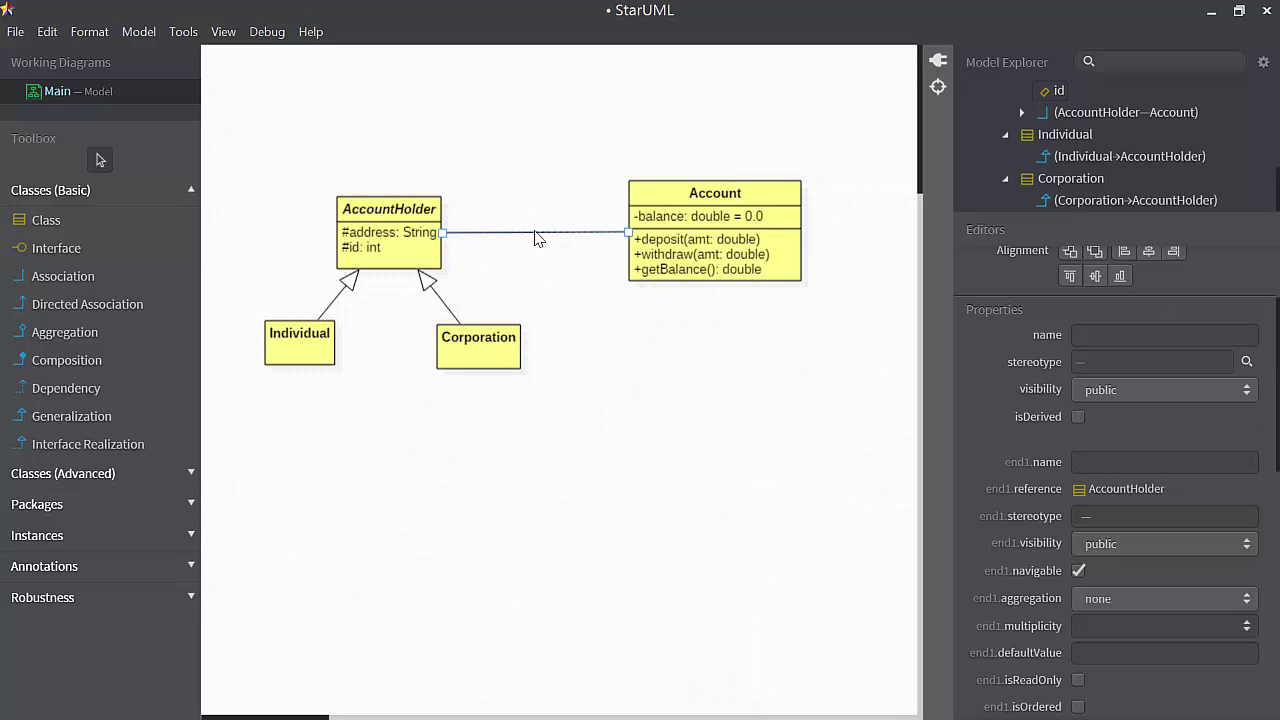
pyautogui.click(1099, 334)
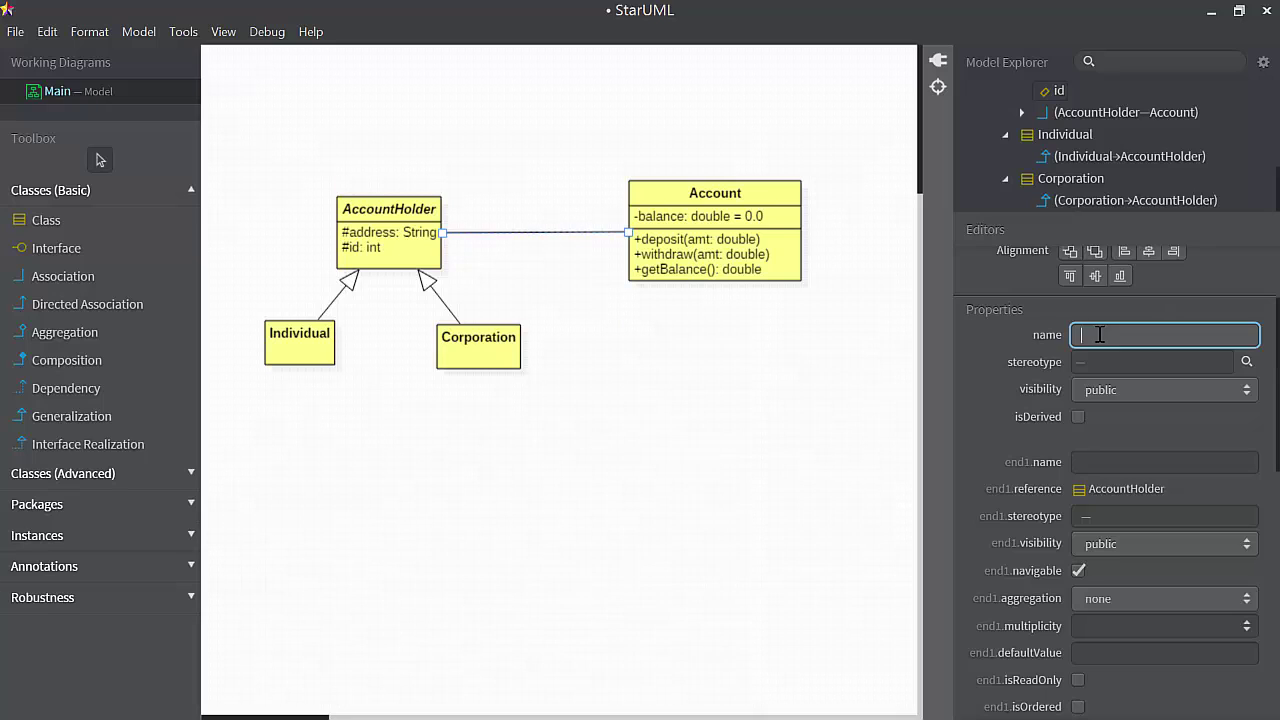
pyautogui.write('owns')
pyautogui.press('Return')
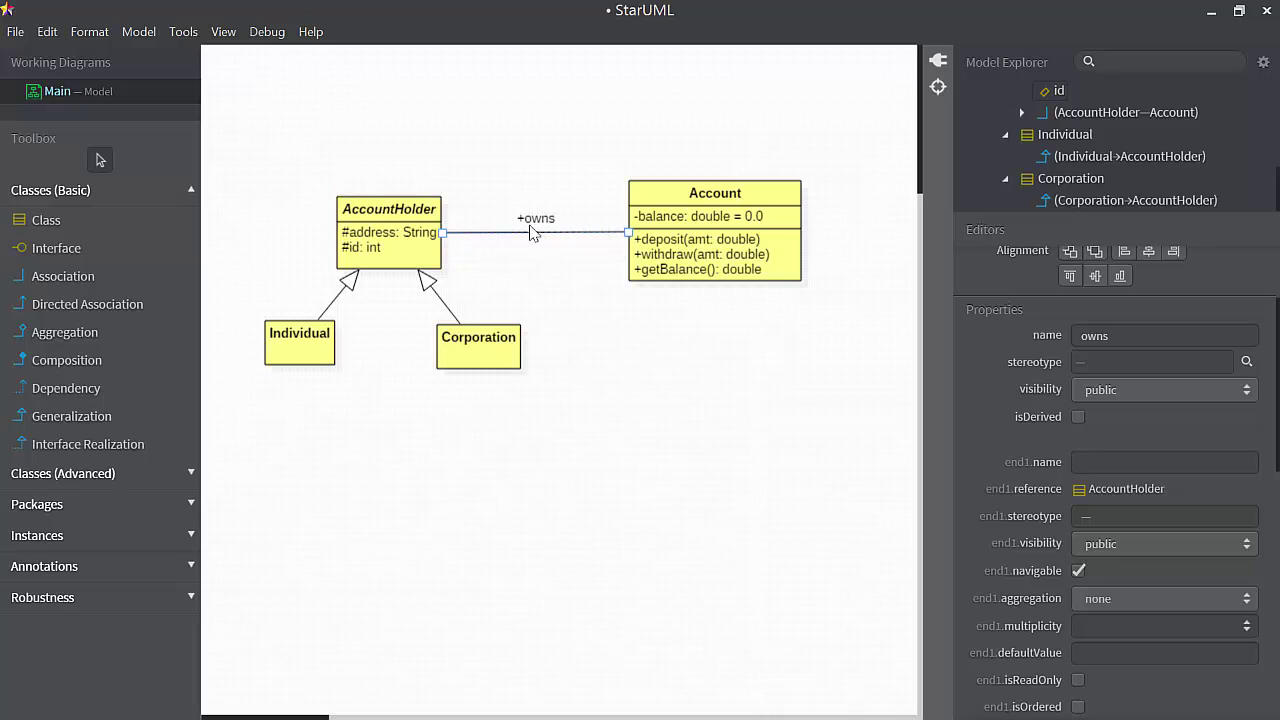
pyautogui.scroll(-2, 1110, 480)
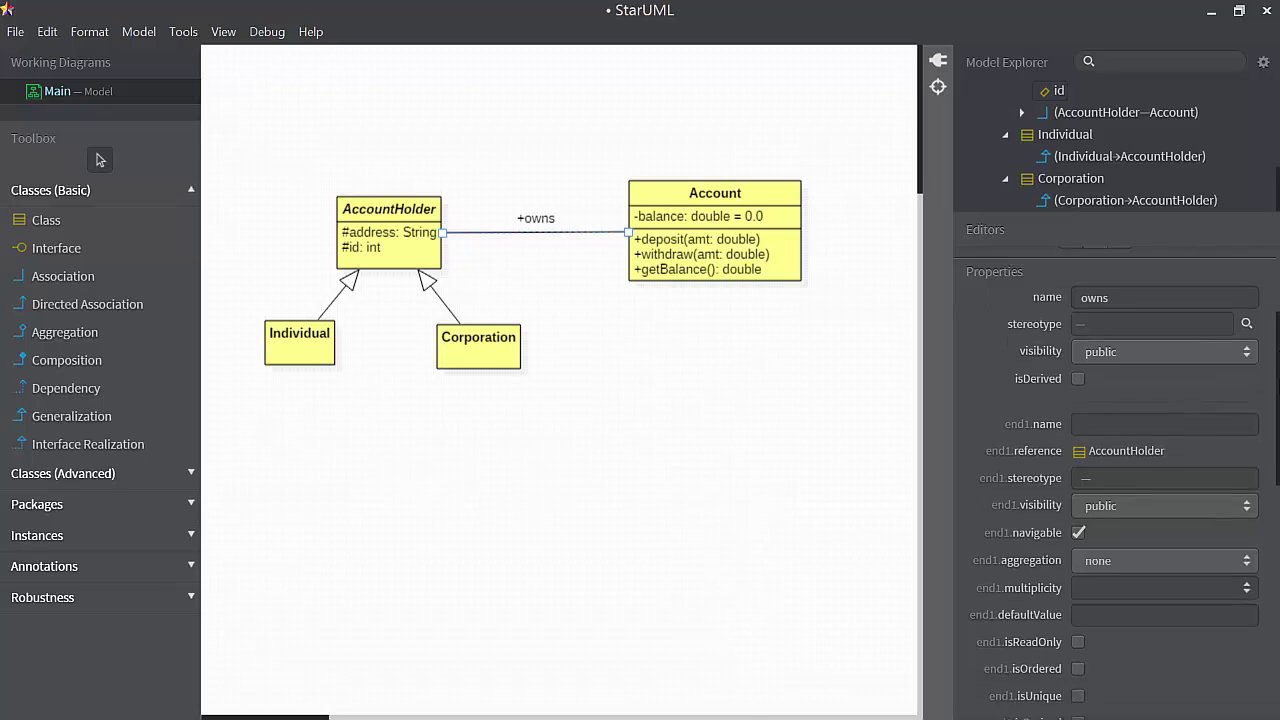
# Give the AccountHolder end of the "owns" association the role name "holder" and multiplicity 1.
pyautogui.scroll(-1, 1123, 362)
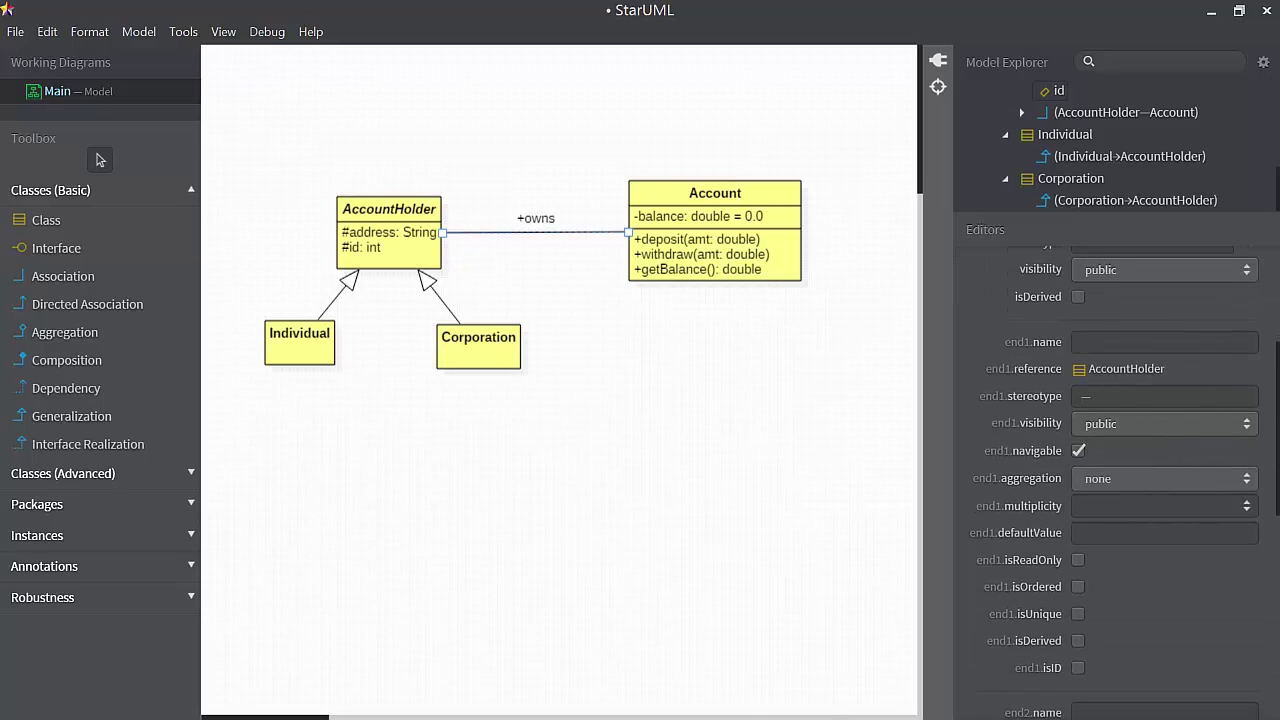
pyautogui.scroll(-5, 1110, 480)
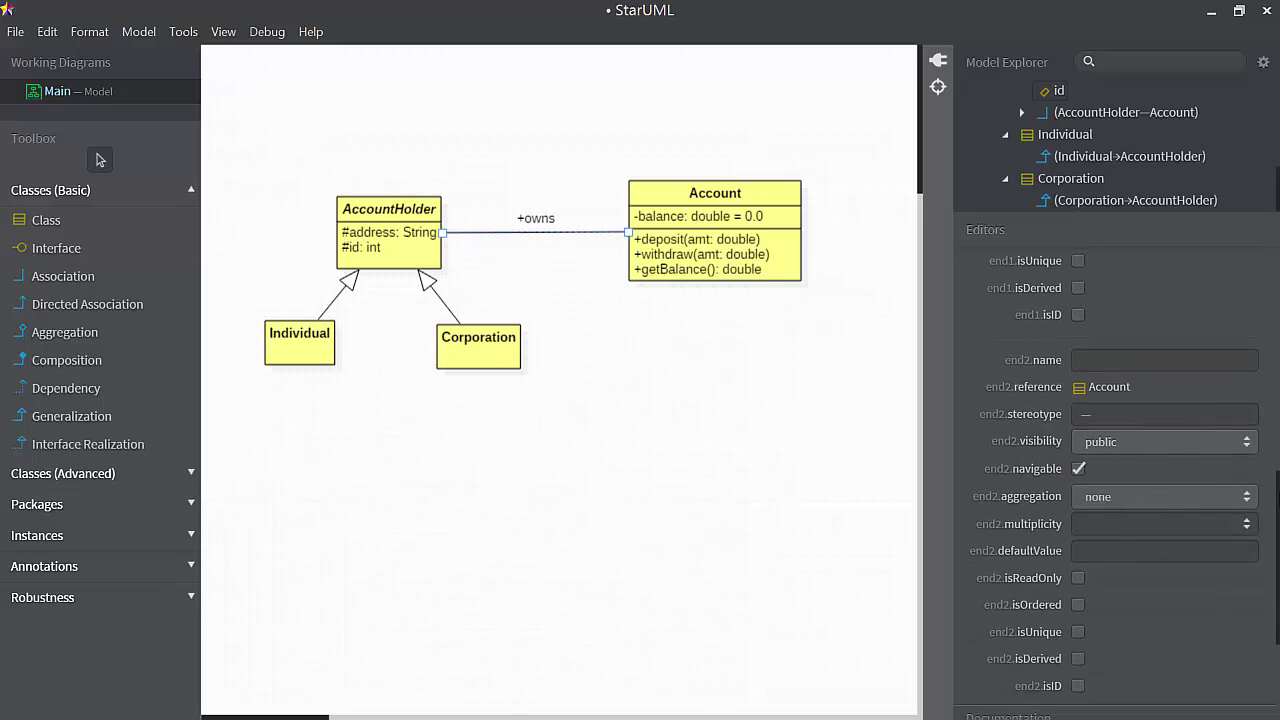
pyautogui.scroll(4, 1110, 480)
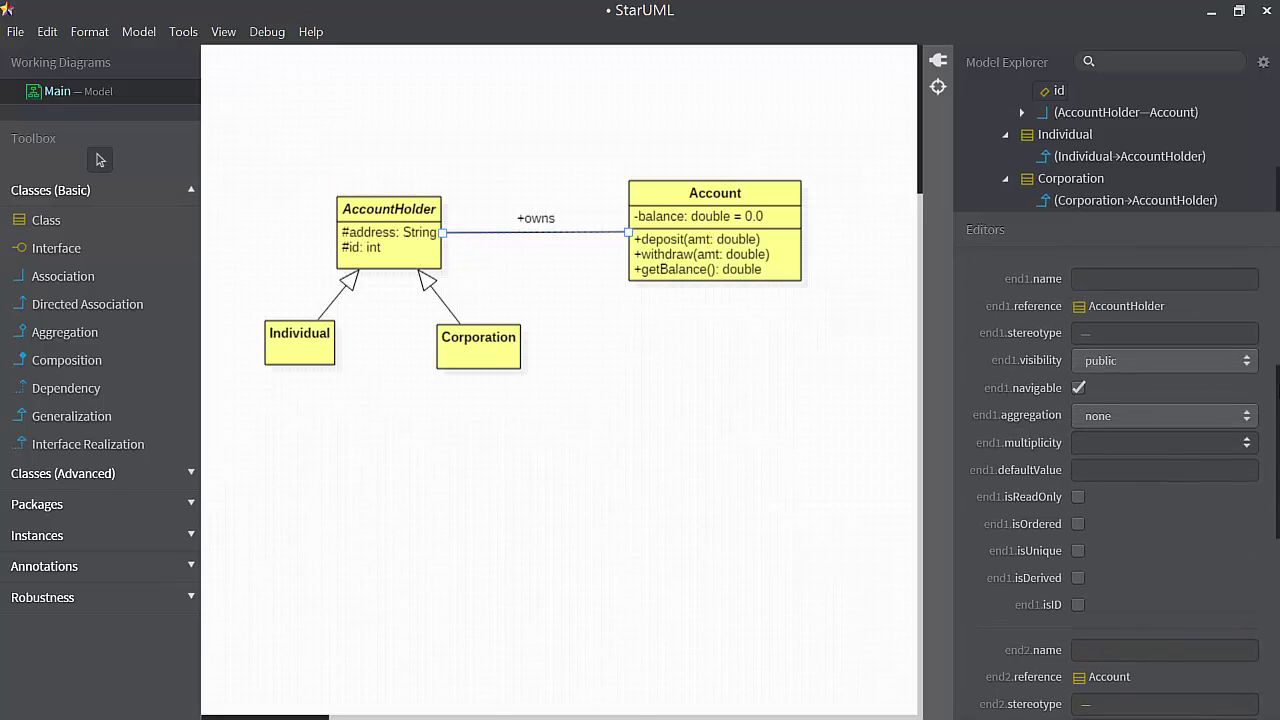
pyautogui.scroll(1, 1110, 480)
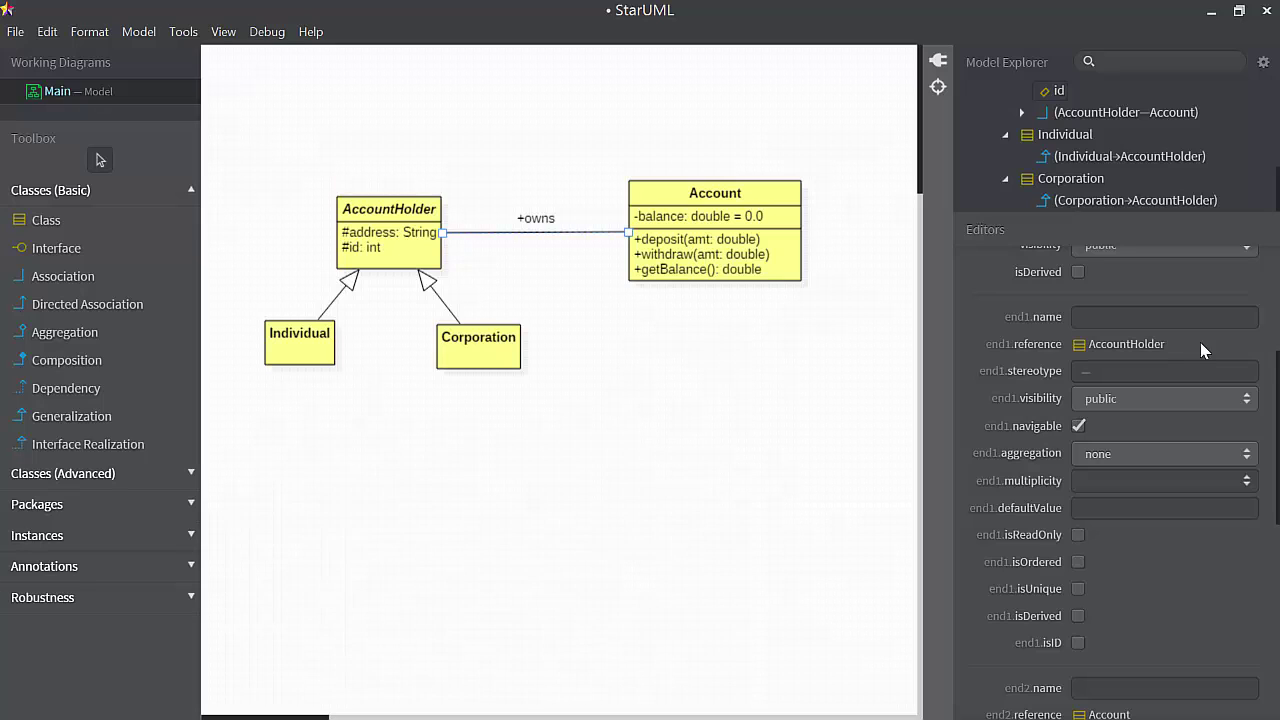
pyautogui.scroll(-2, 1275, 412)
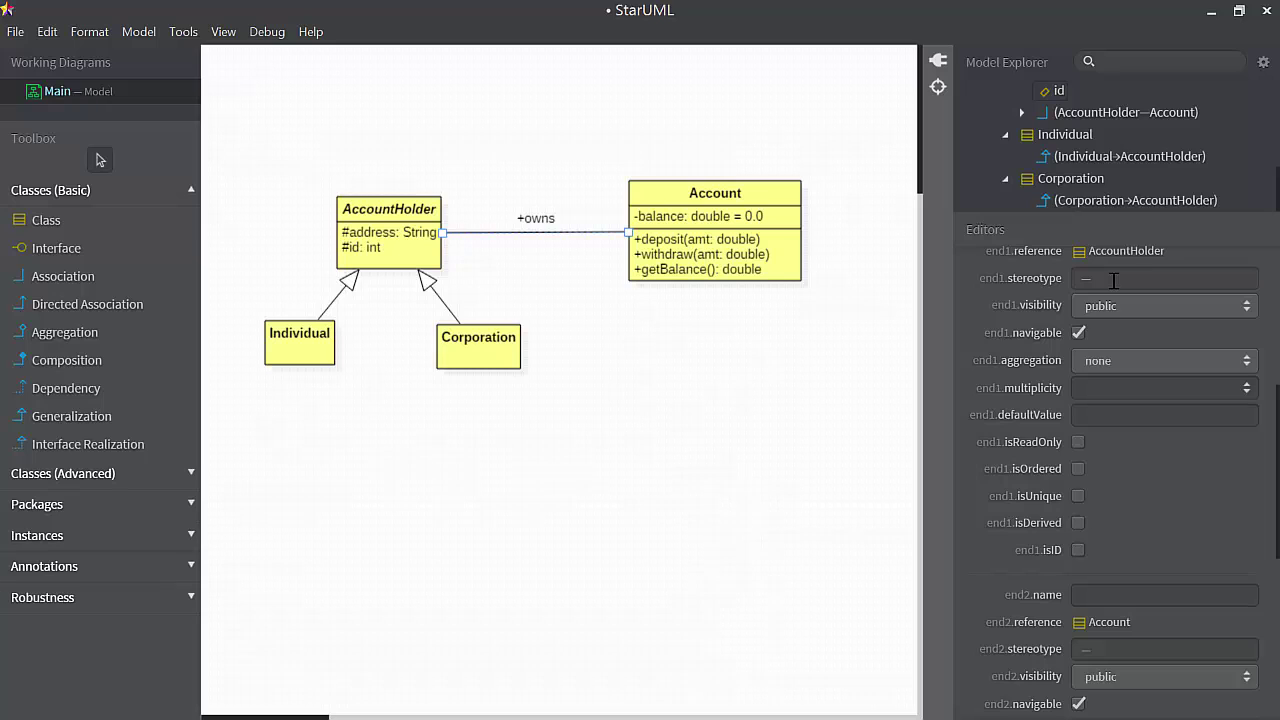
pyautogui.doubleClick(447, 238)
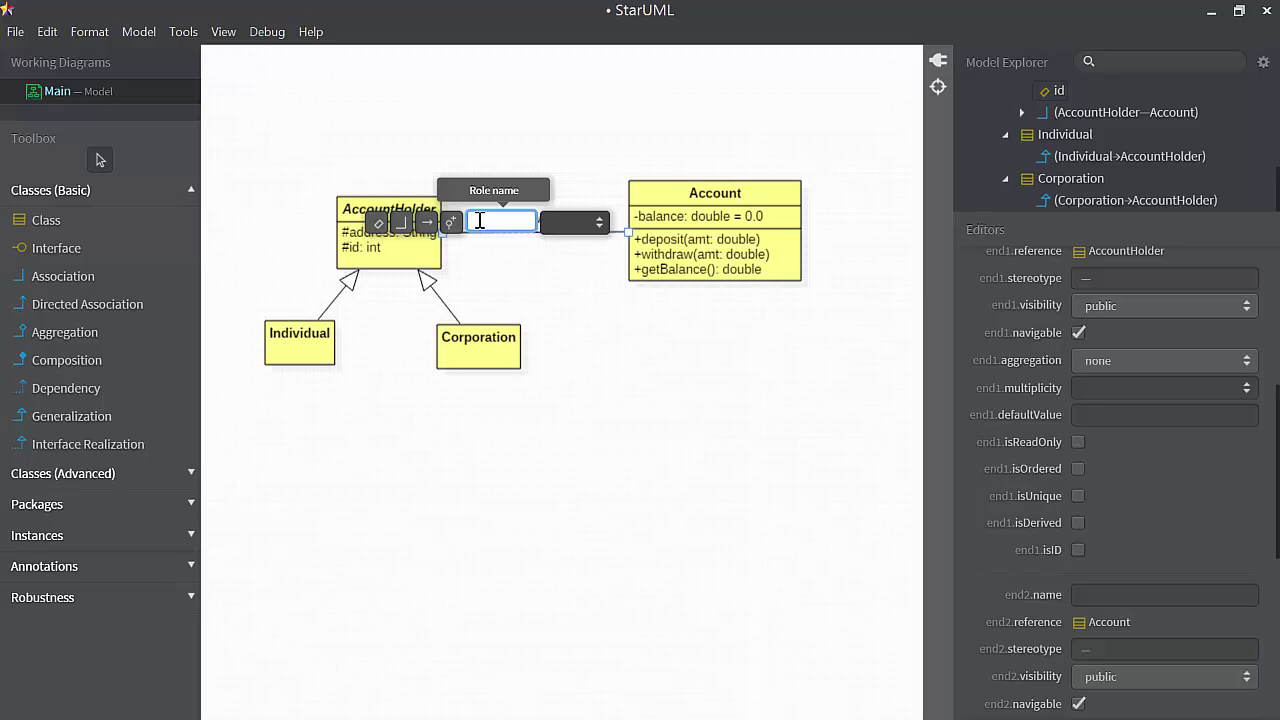
pyautogui.write('holder')
pyautogui.click(600, 224)
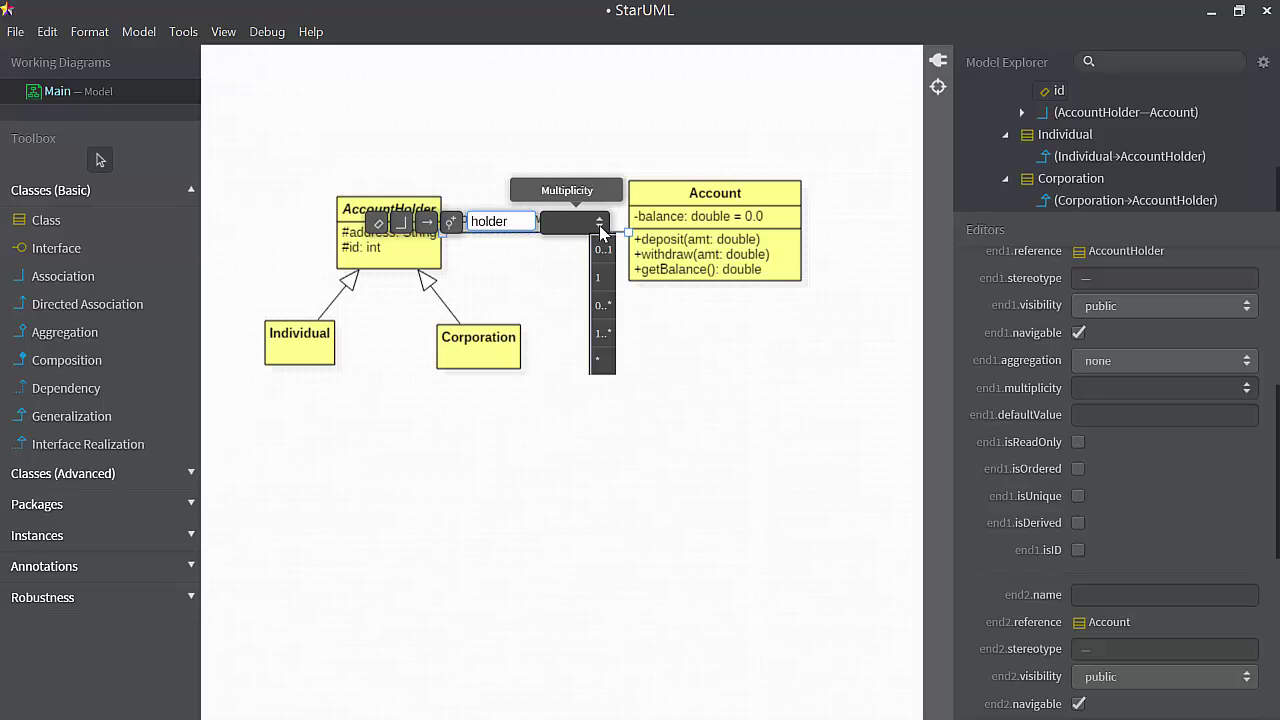
pyautogui.click(603, 278)
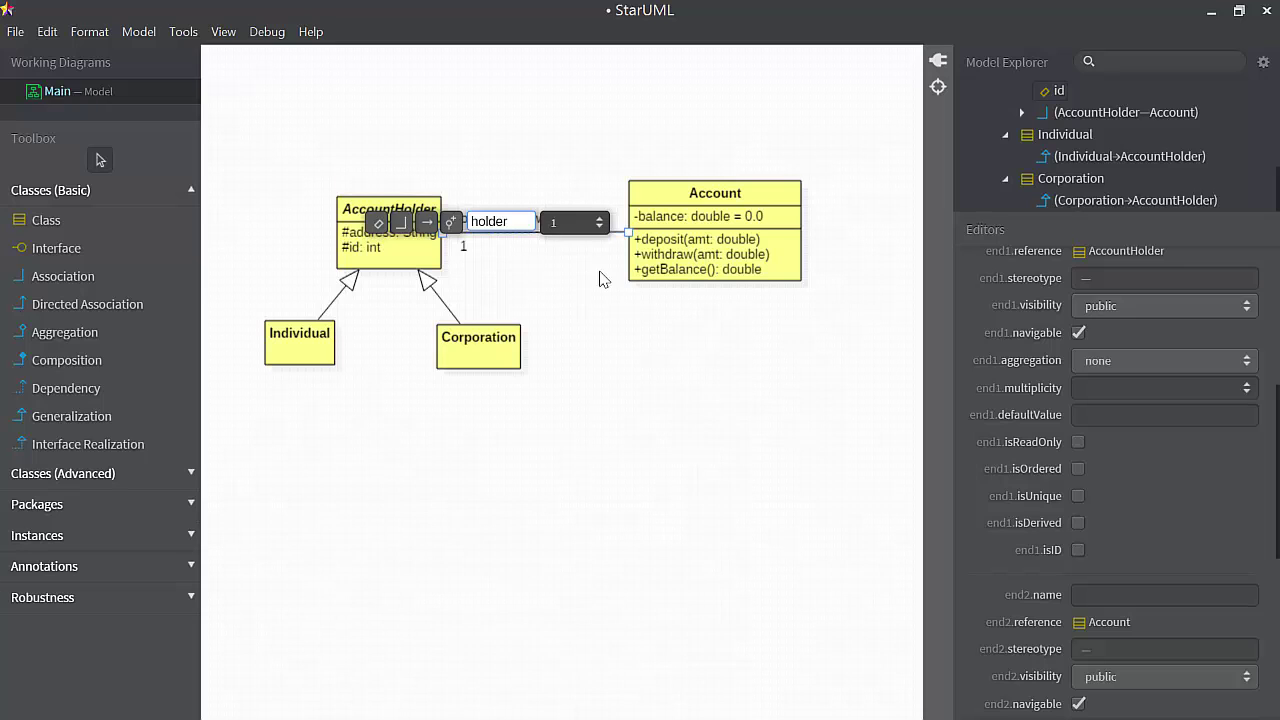
# Set the AccountHolder end of the "owns" association to private visibility and make it navigable.
pyautogui.click(451, 224)
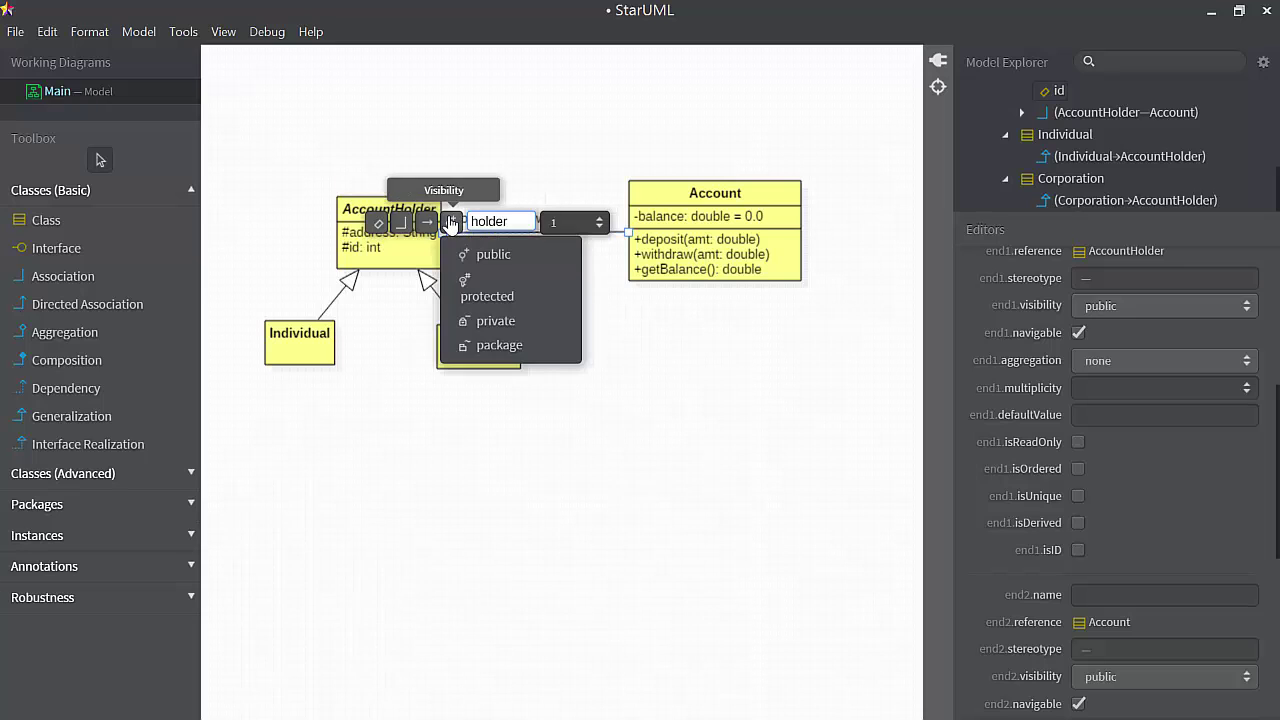
pyautogui.click(495, 322)
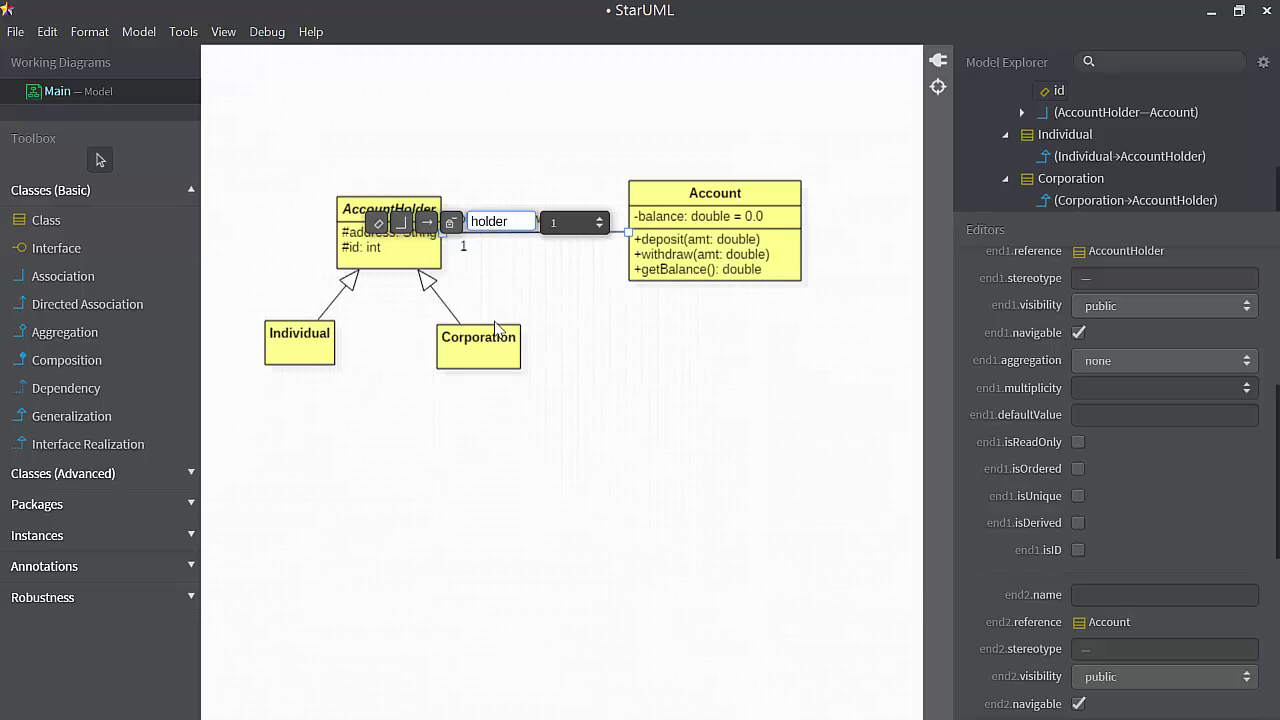
pyautogui.click(428, 223)
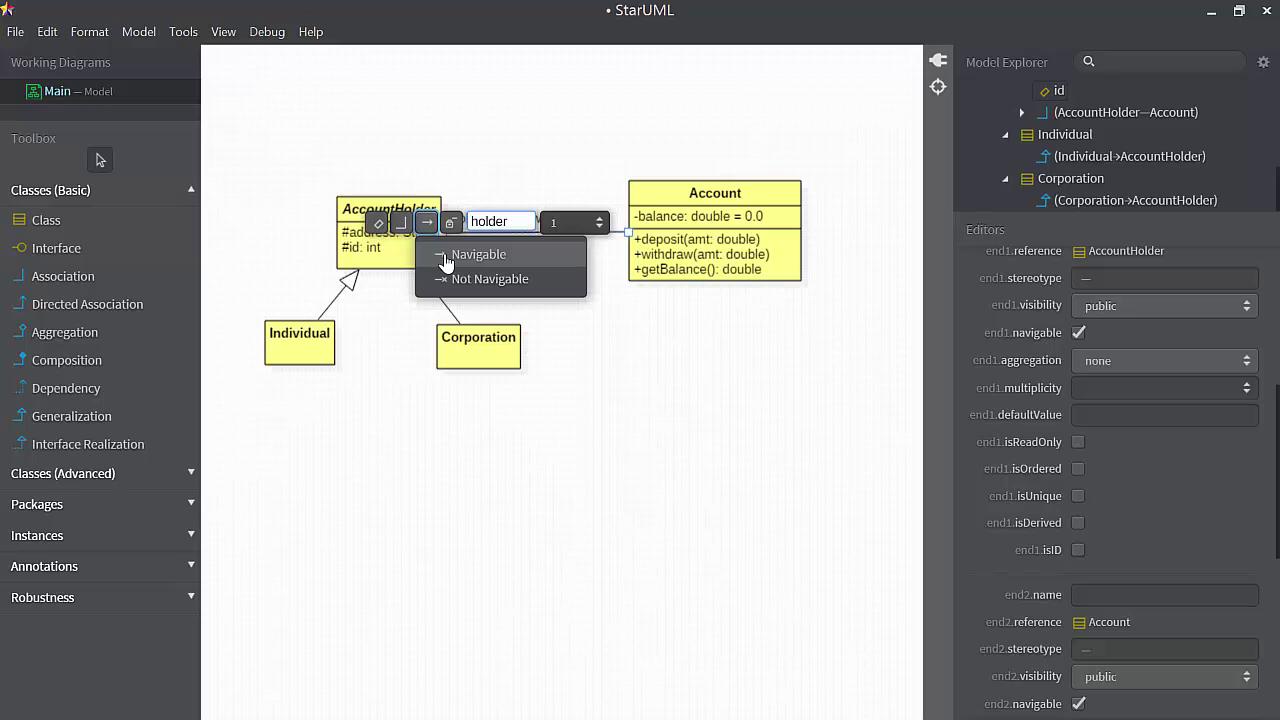
pyautogui.click(447, 258)
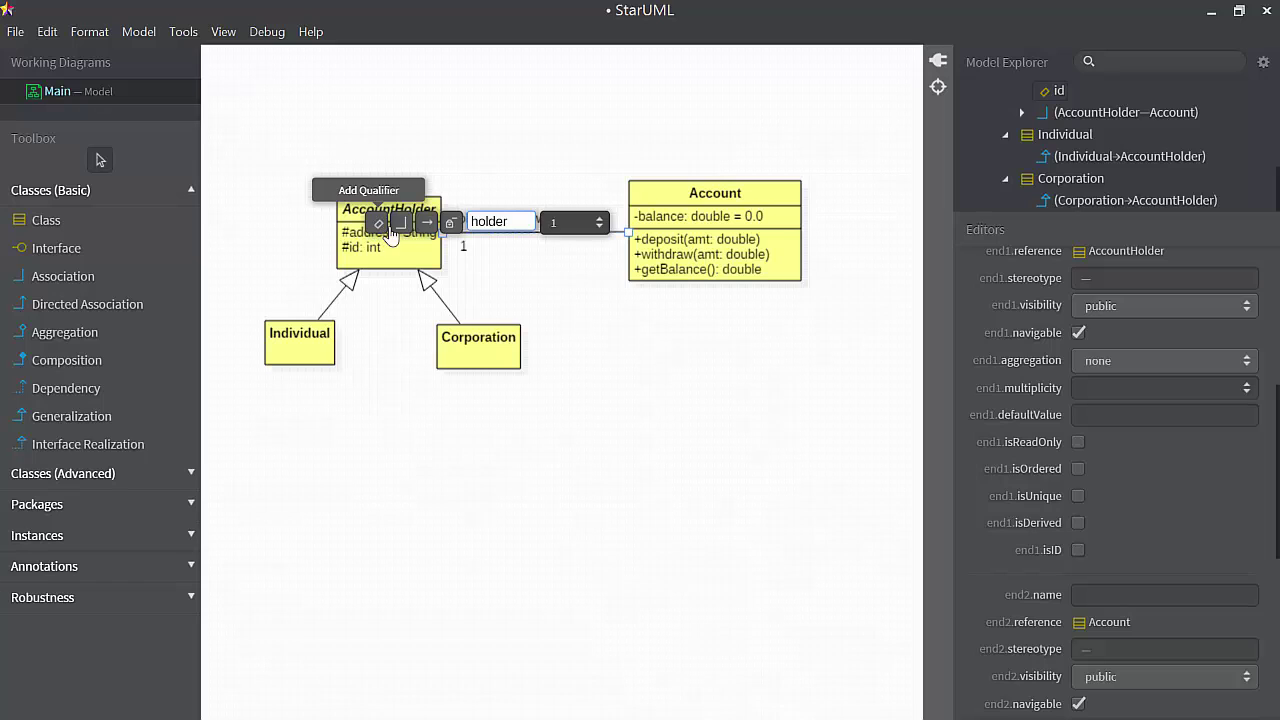
pyautogui.click(529, 285)
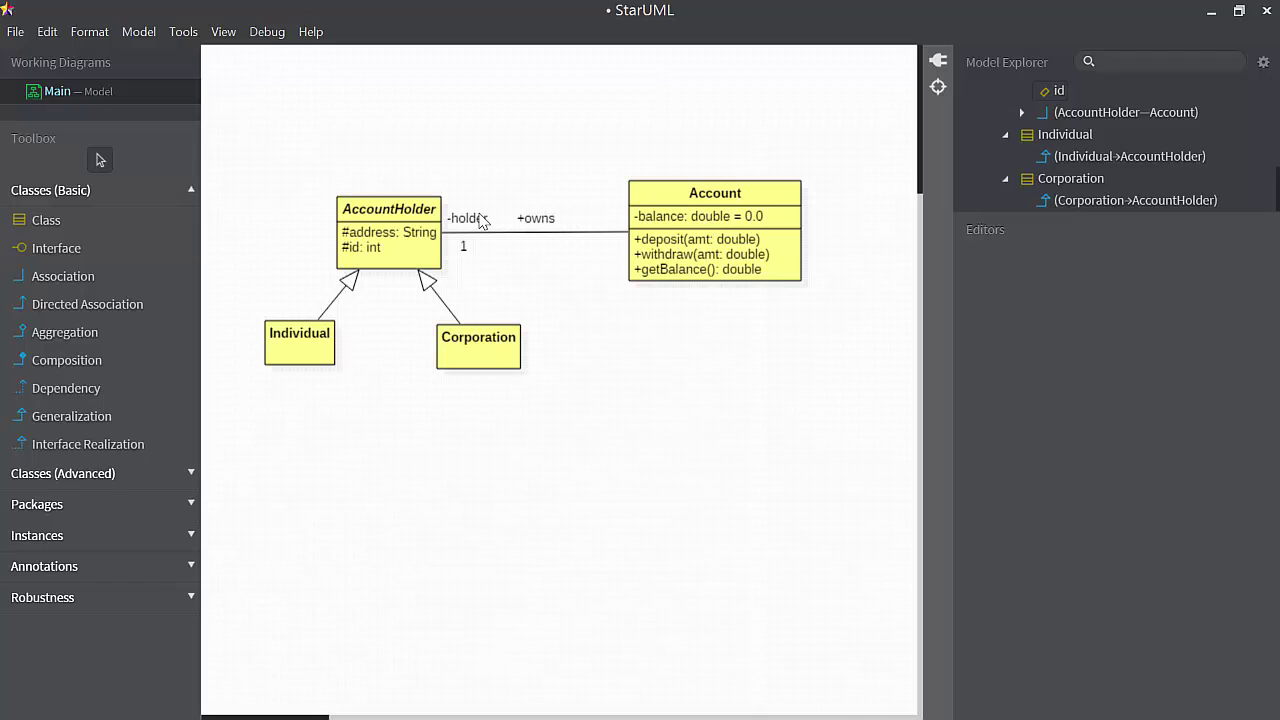
# Give the Account end of the "owns" association the role name "accounts" and multiplicity 1..*.
pyautogui.doubleClick(625, 242)
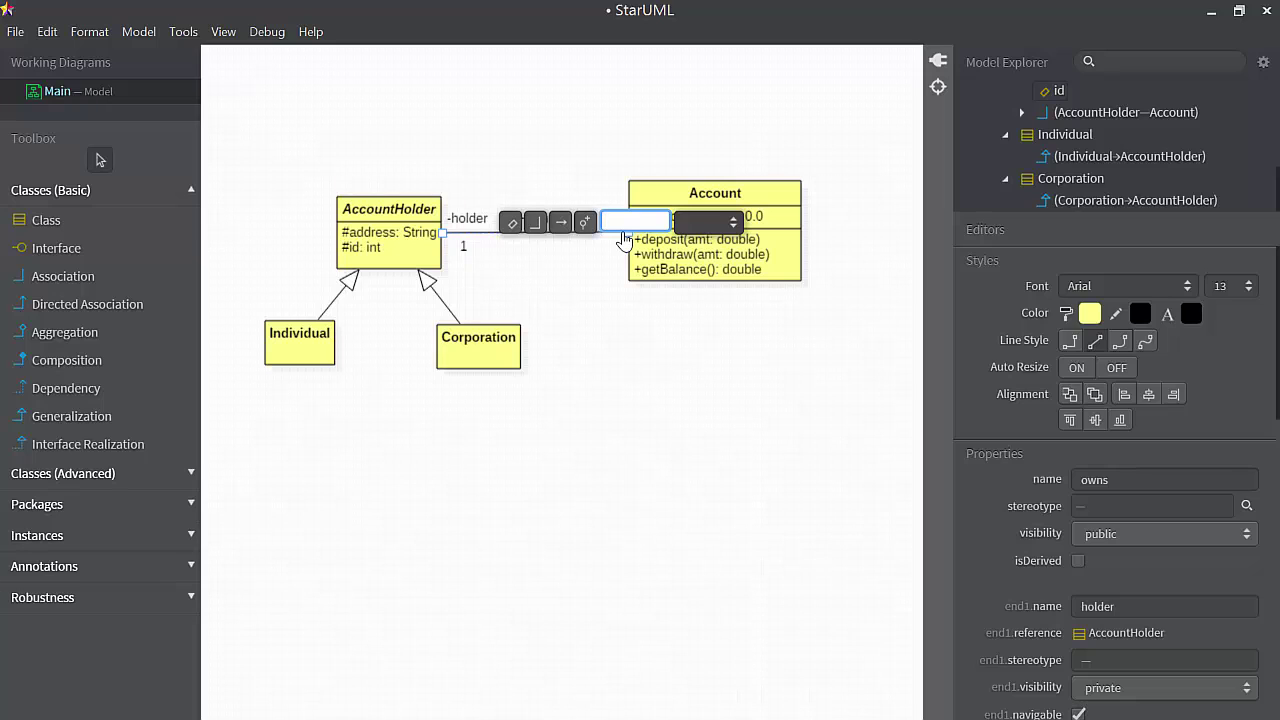
pyautogui.write('accounts')
pyautogui.click(734, 224)
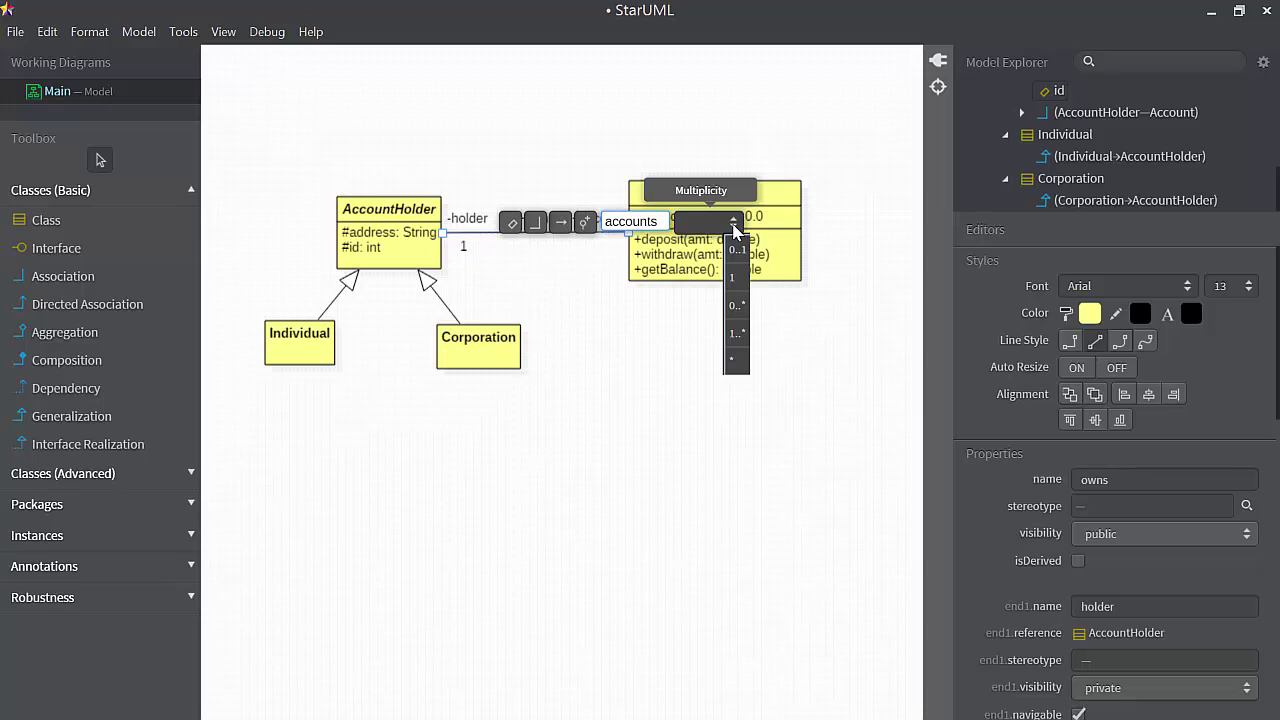
pyautogui.click(737, 335)
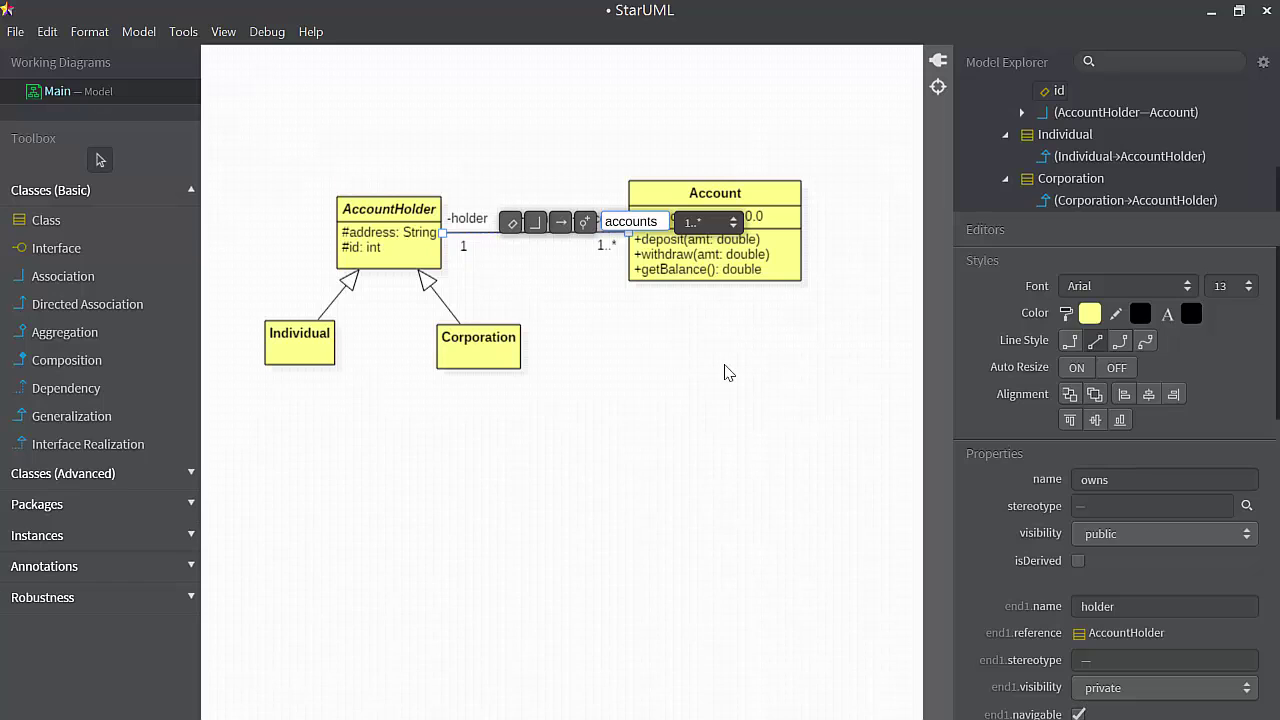
# Set the Account end of the "owns" association to protected visibility and make it navigable.
pyautogui.click(585, 221)
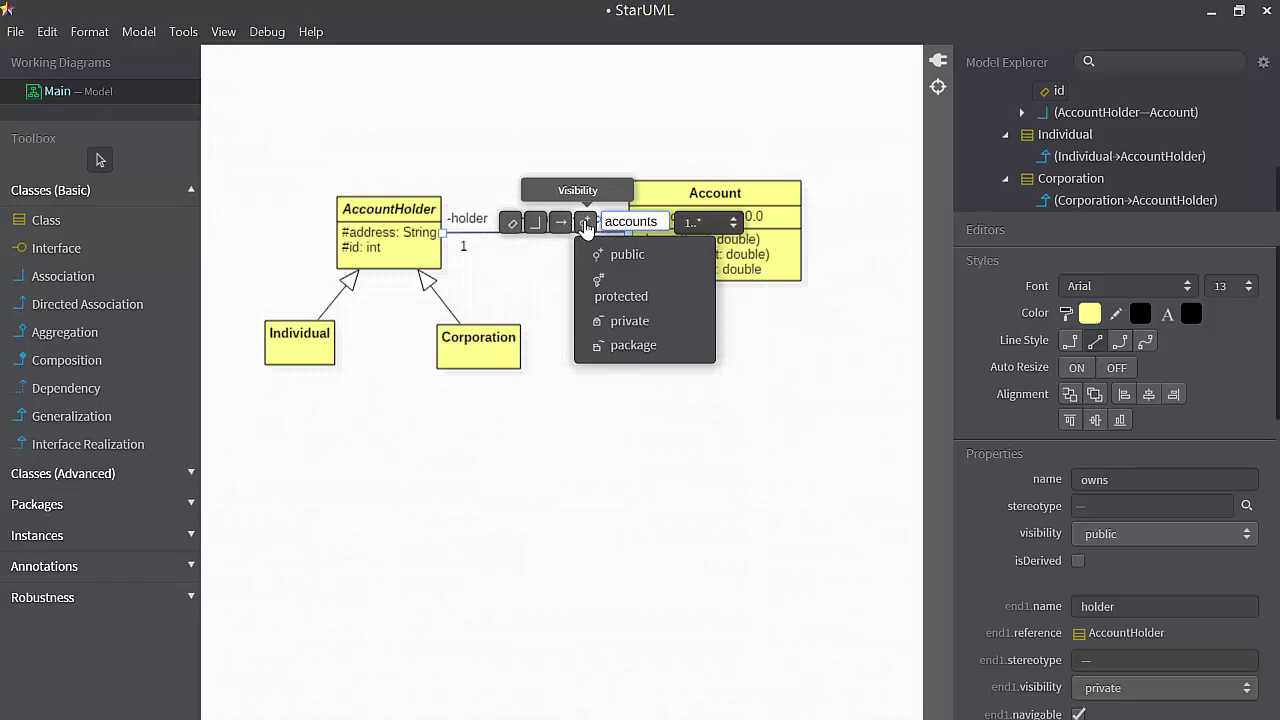
pyautogui.click(612, 295)
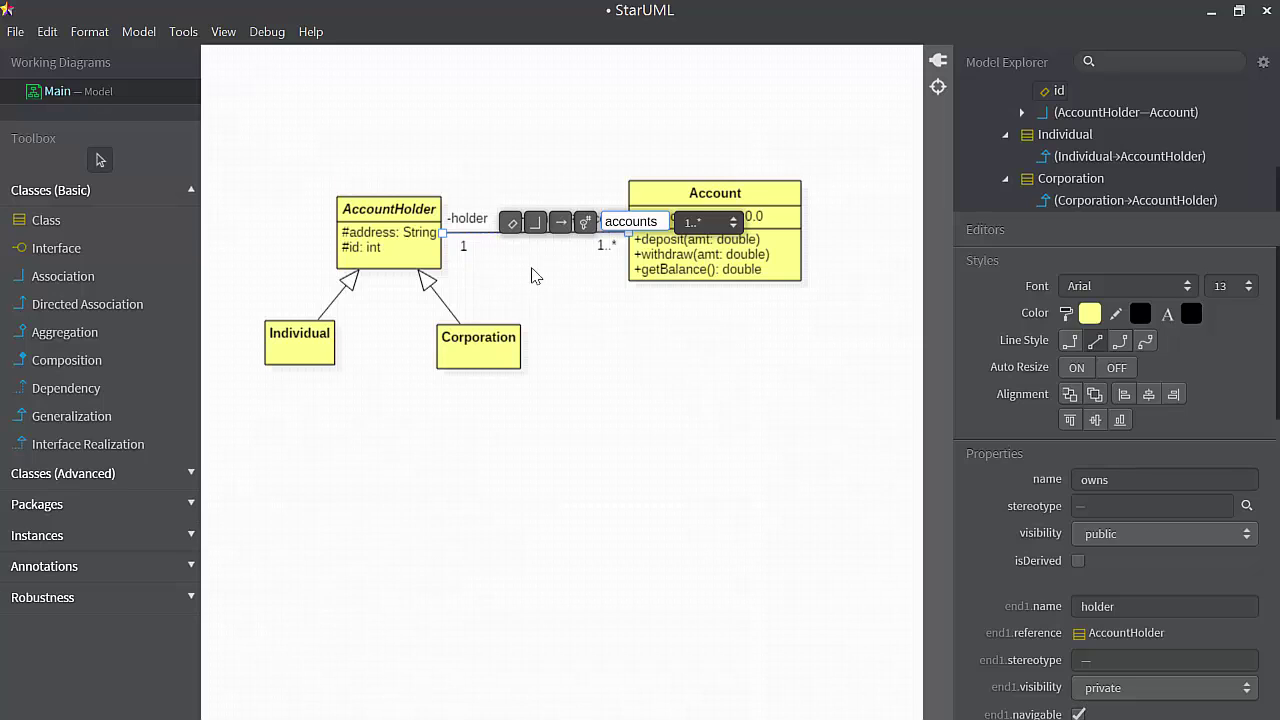
pyautogui.click(561, 224)
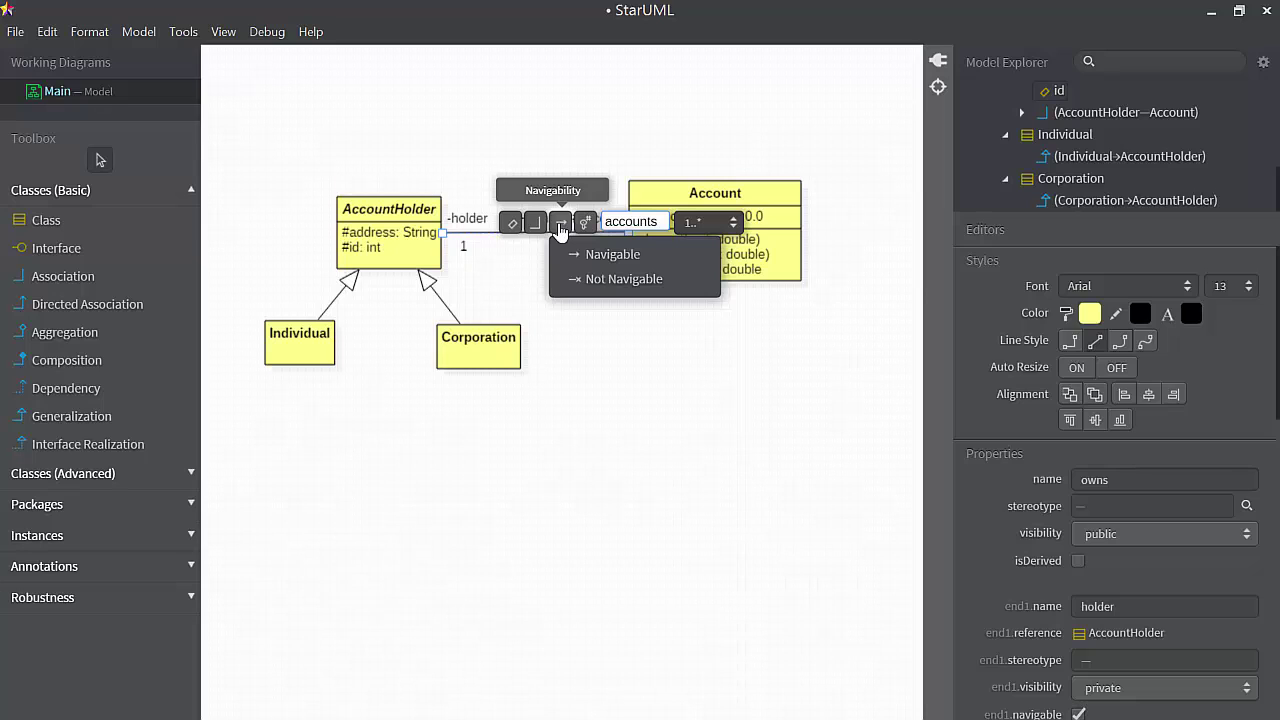
pyautogui.click(584, 255)
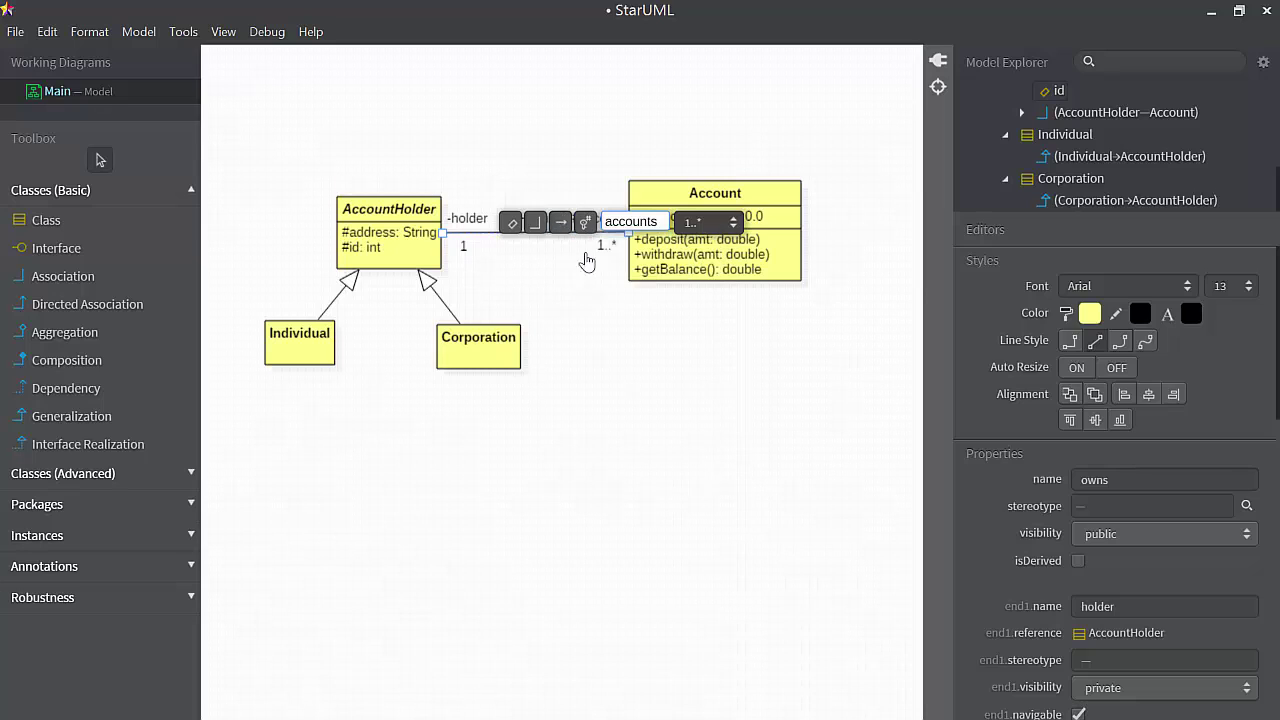
pyautogui.click(671, 341)
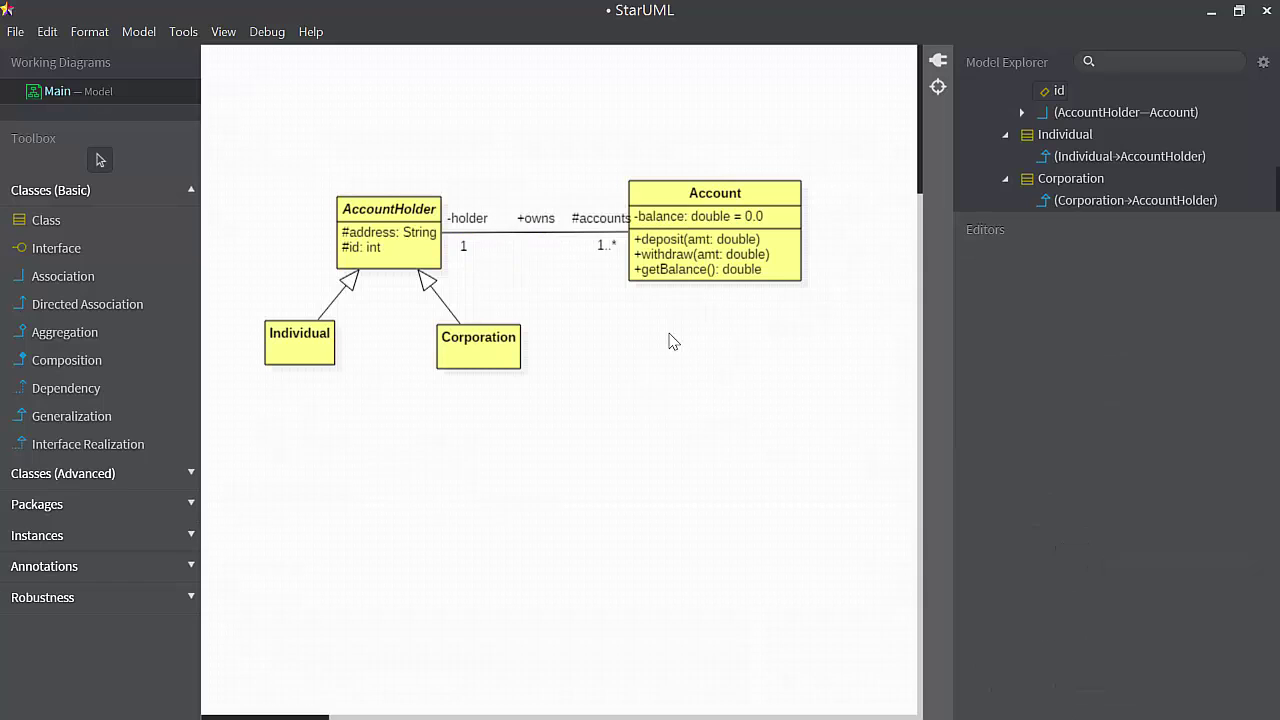
# Move the "accounts" role label clear of the Account class box.
pyautogui.click(583, 222)
pyautogui.doubleClick(583, 222)
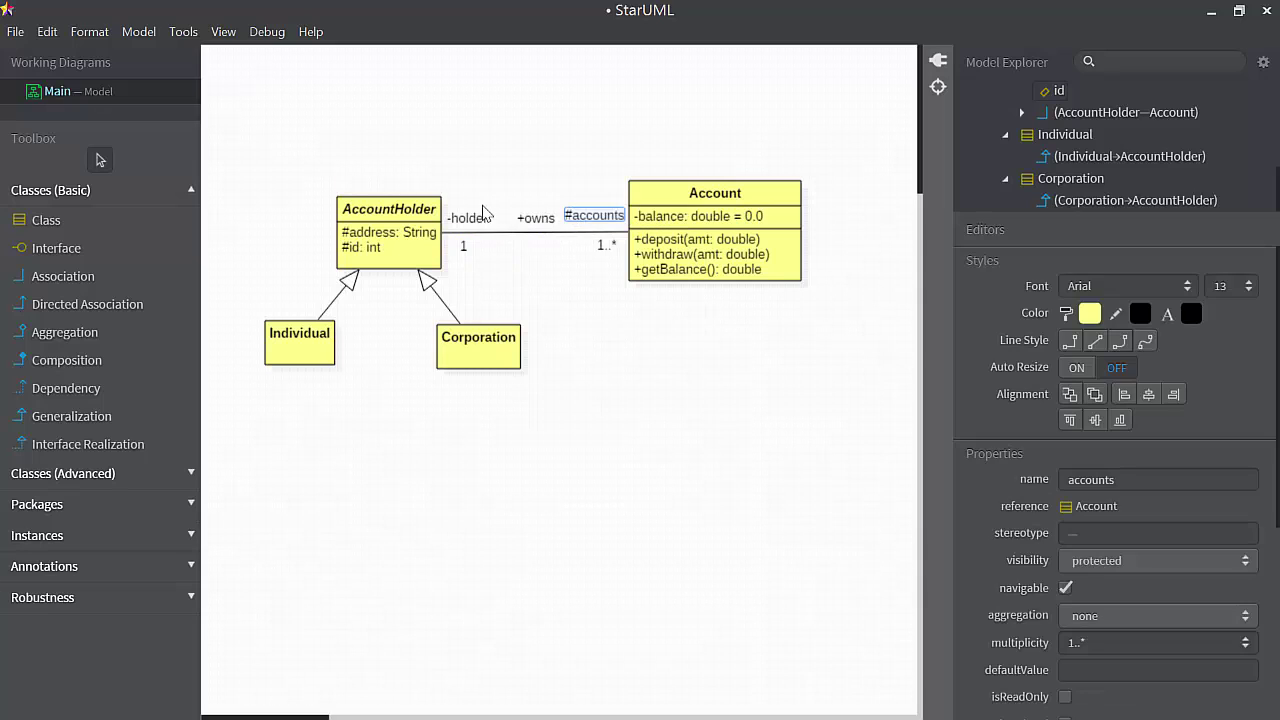
pyautogui.click(600, 158)
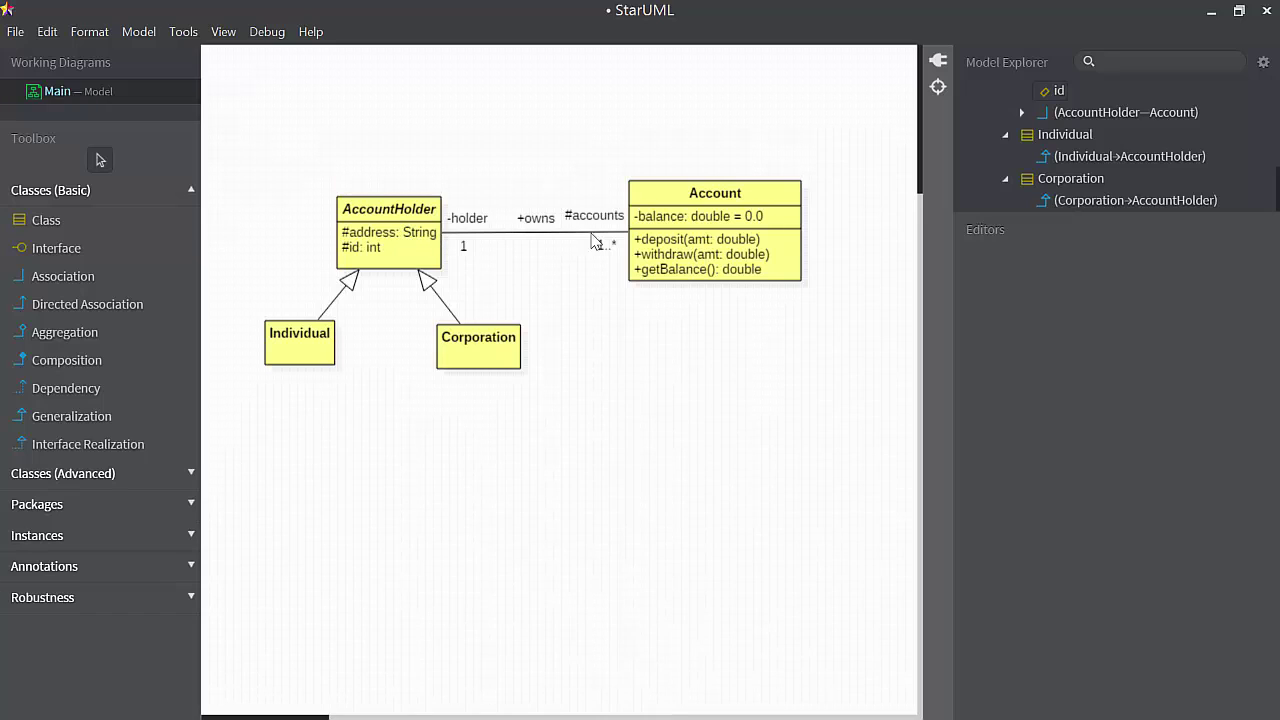
# Try making the AccountHolder end of the "owns" association not navigable.
pyautogui.click(448, 236)
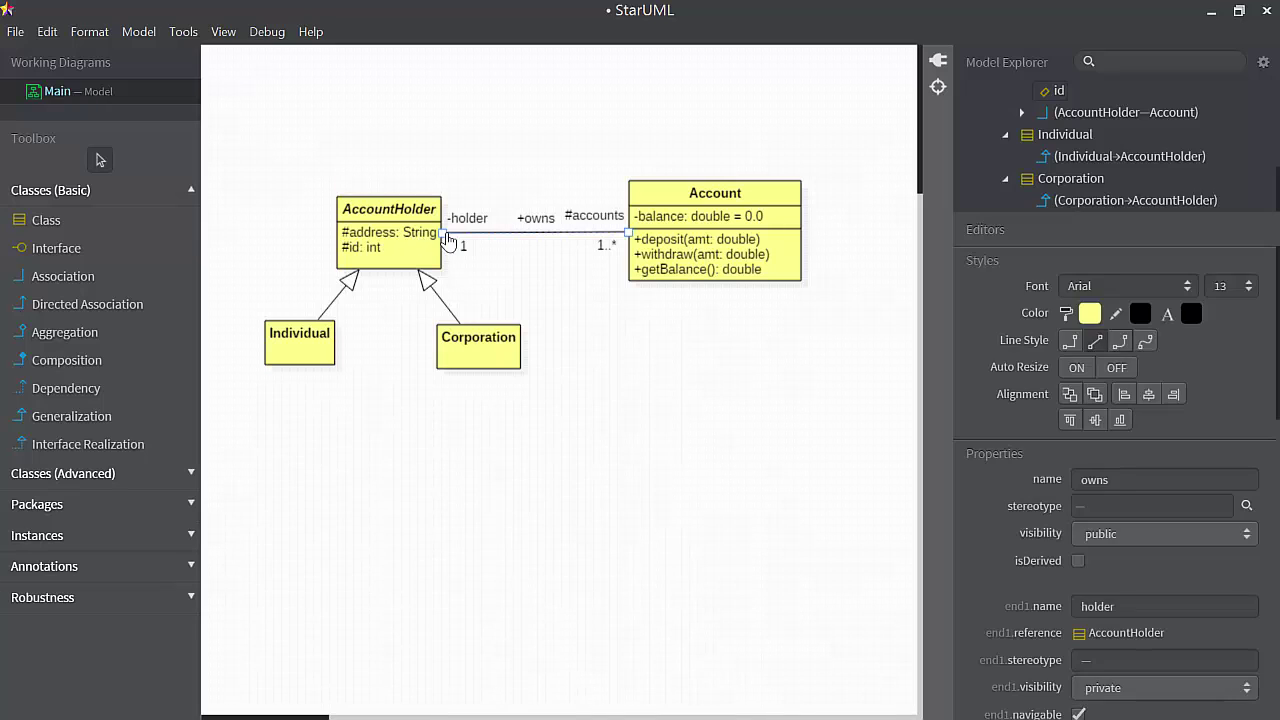
pyautogui.doubleClick(448, 236)
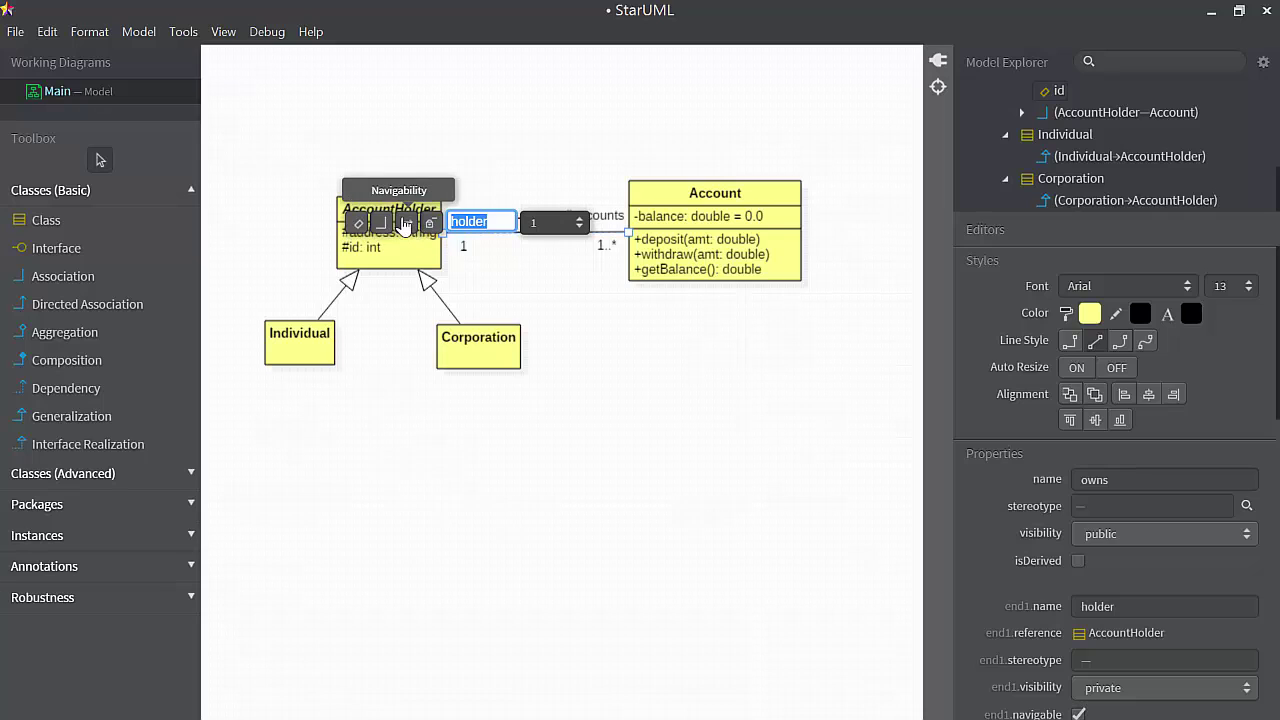
pyautogui.click(407, 224)
pyautogui.click(440, 279)
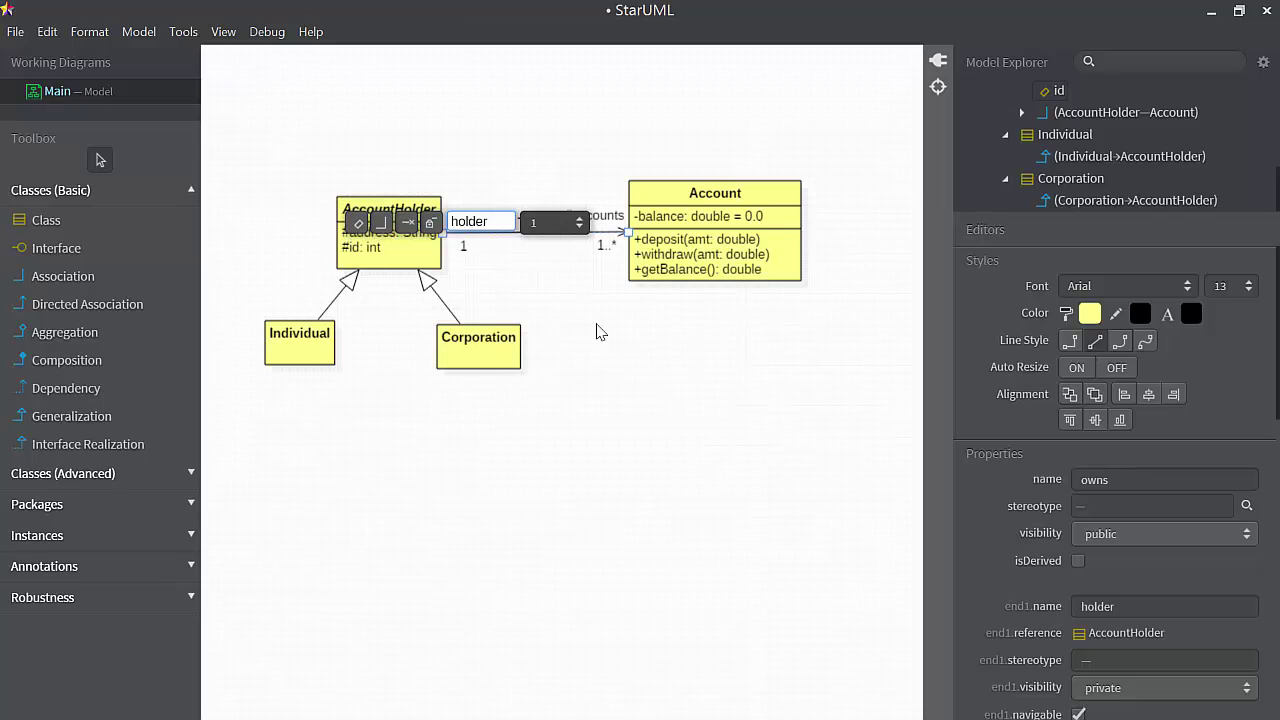
pyautogui.click(599, 331)
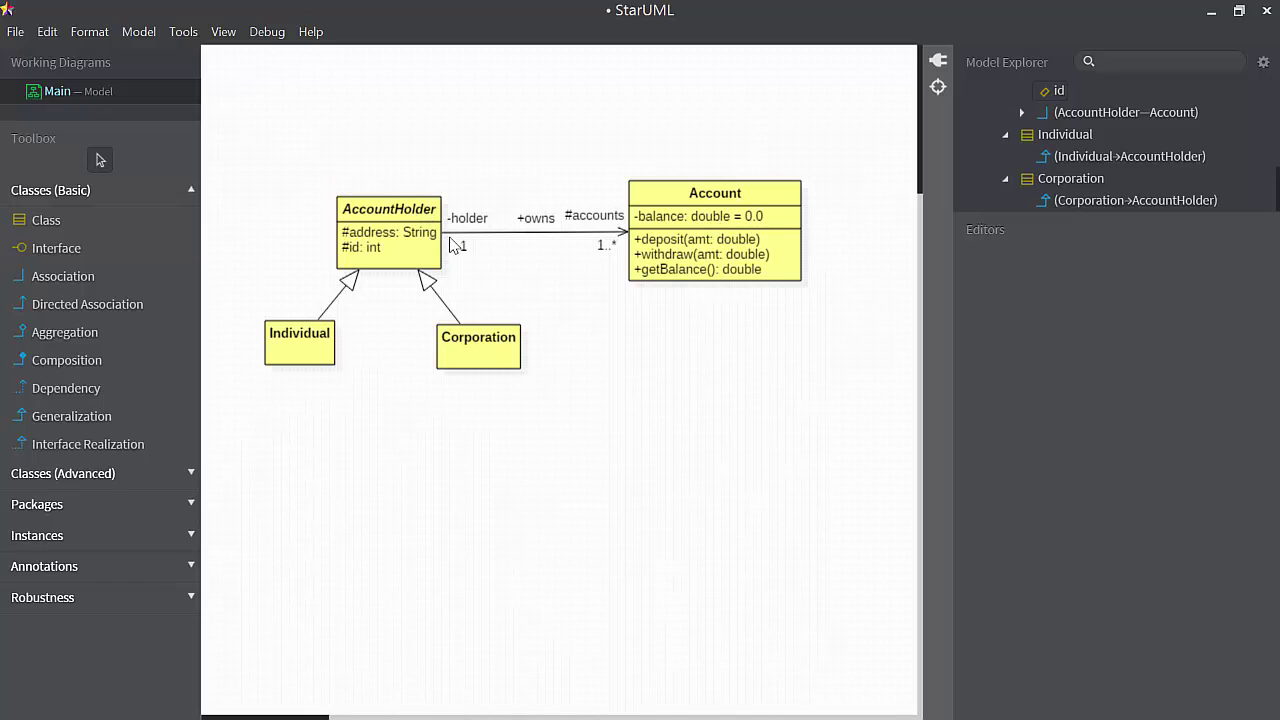
# Try making the Account end of the "owns" association not navigable as well.
pyautogui.doubleClick(624, 234)
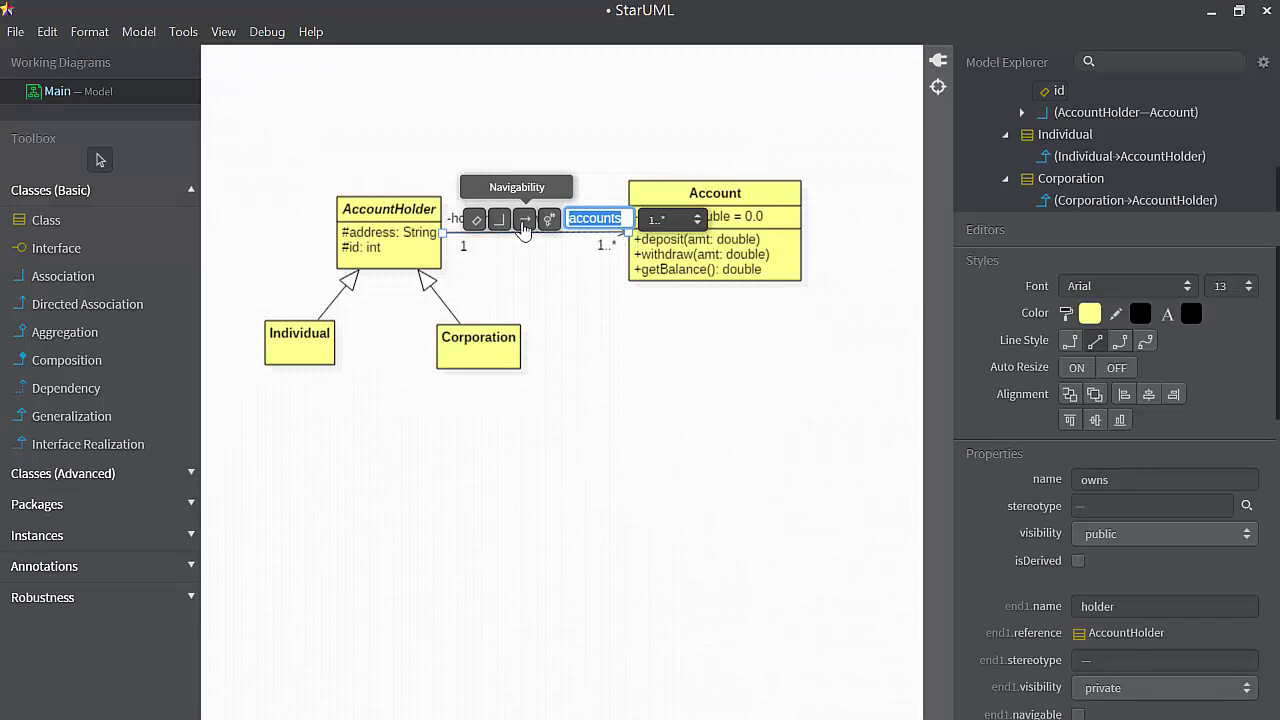
pyautogui.click(524, 224)
pyautogui.click(543, 276)
pyautogui.click(586, 332)
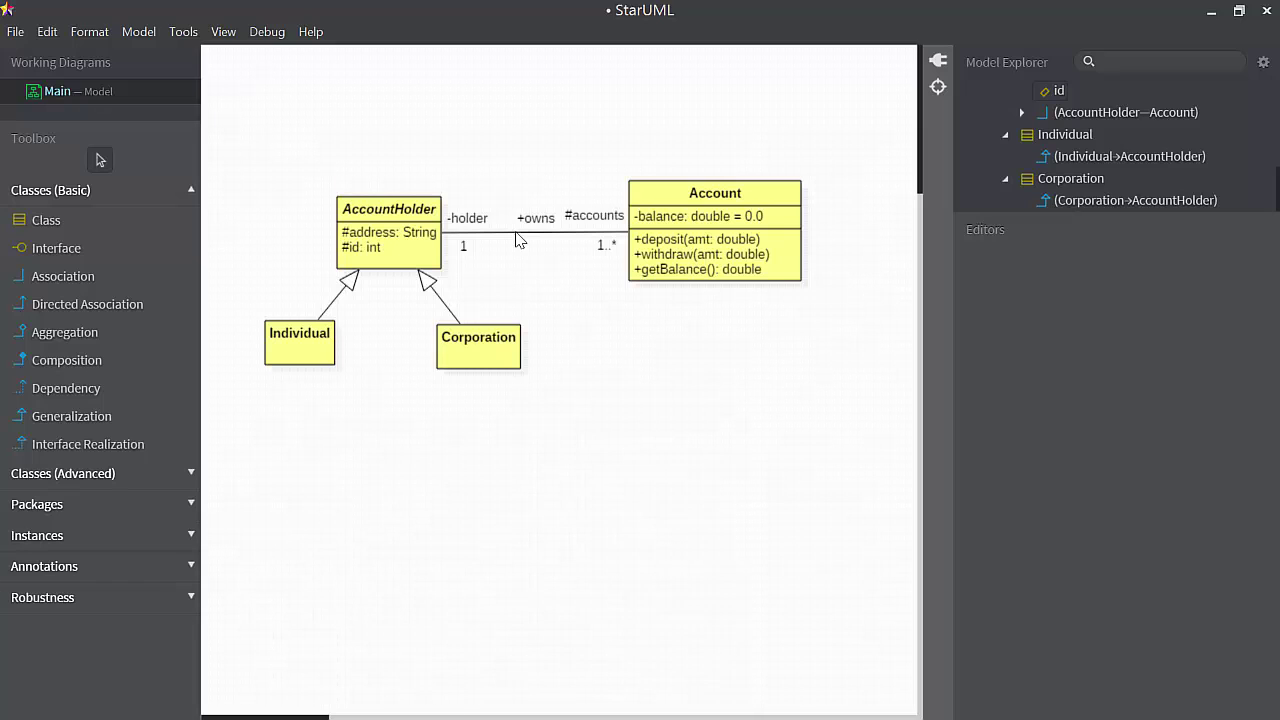
# Make the AccountHolder end of the "owns" association navigable again.
pyautogui.doubleClick(448, 241)
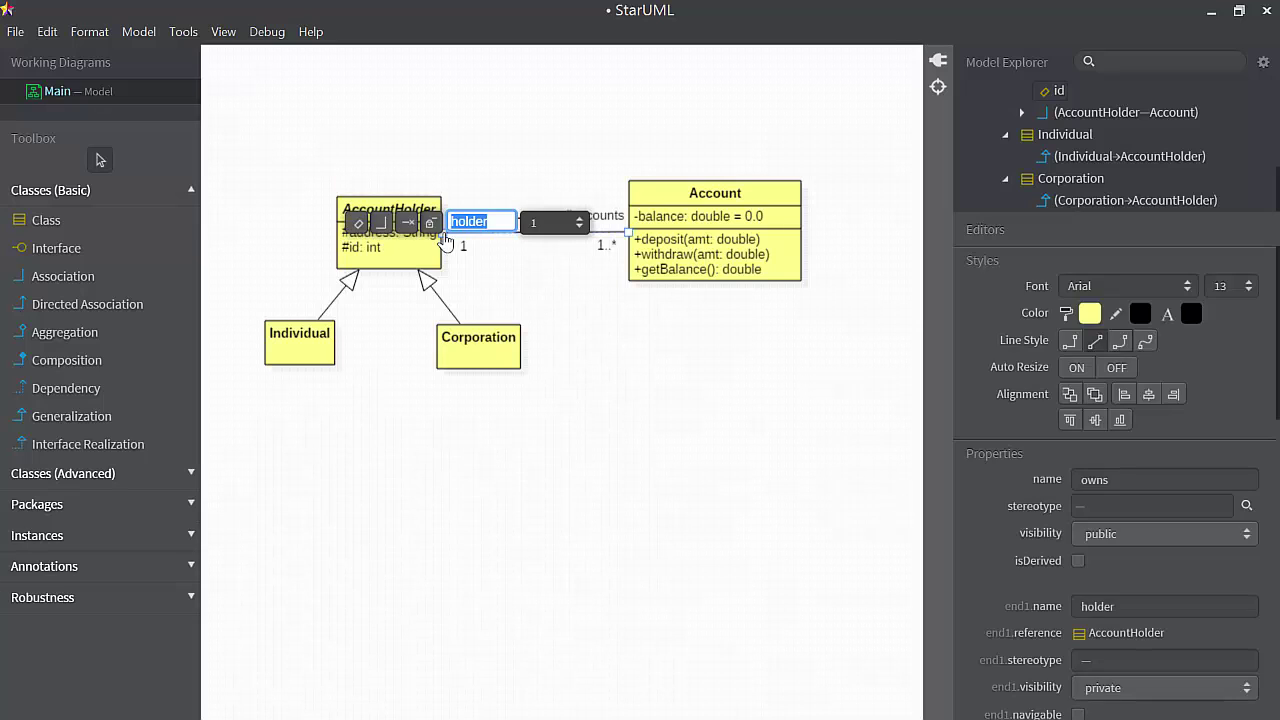
pyautogui.click(410, 224)
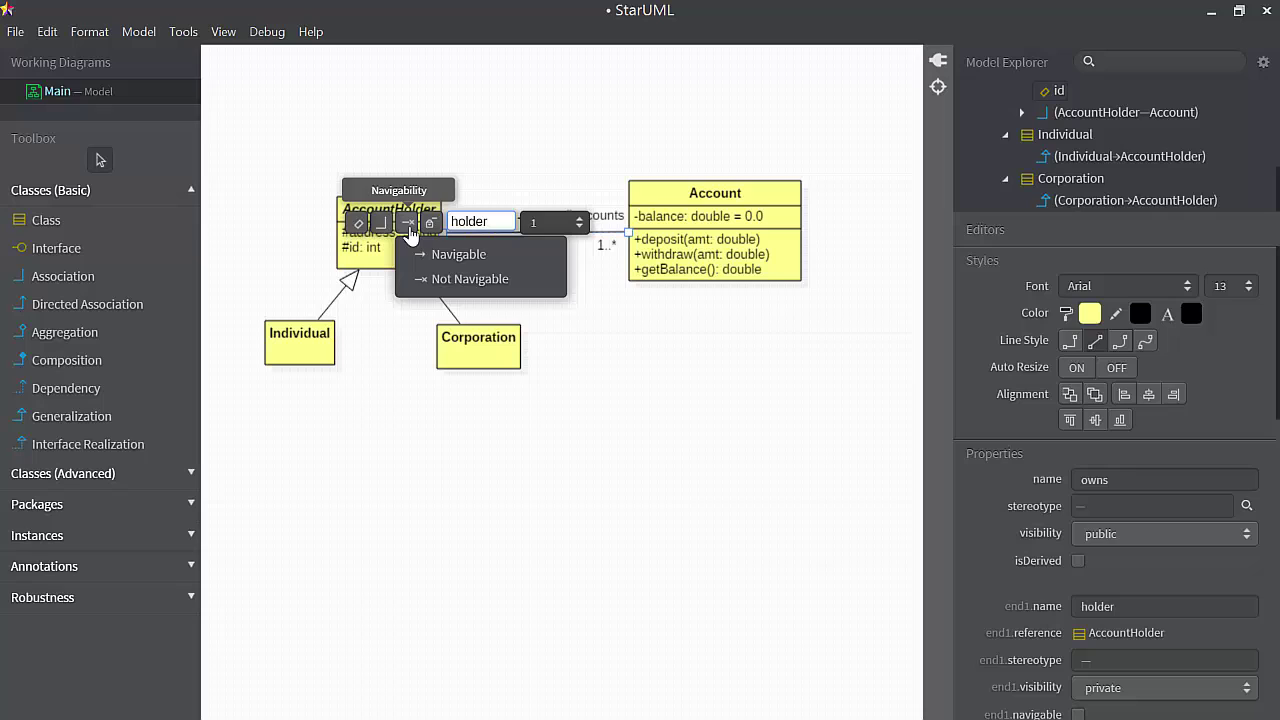
pyautogui.click(424, 278)
pyautogui.click(408, 230)
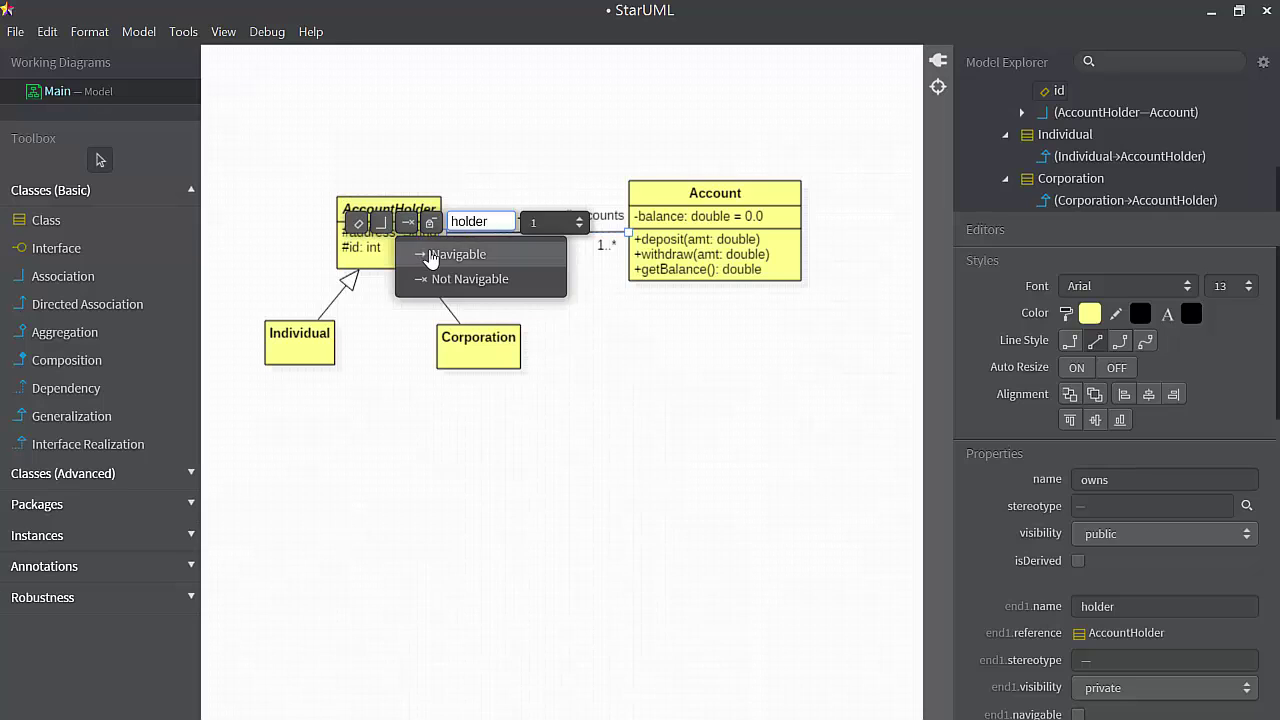
pyautogui.click(438, 257)
pyautogui.click(590, 287)
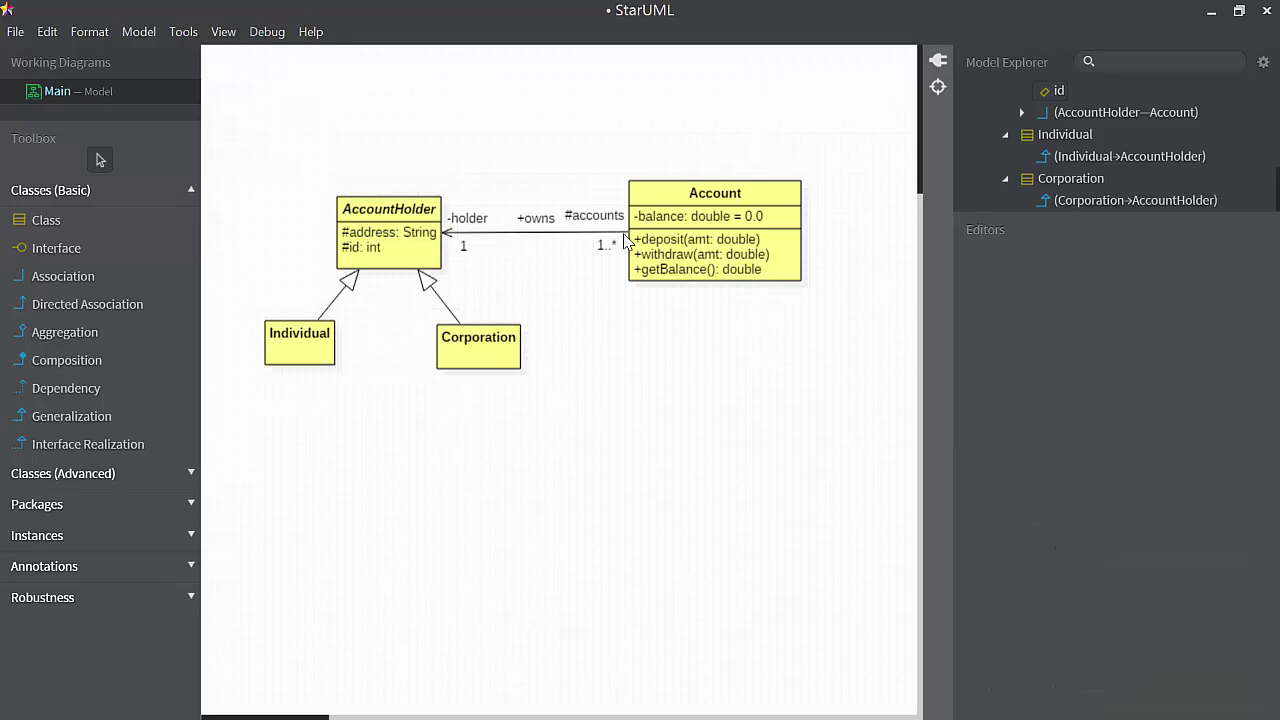
# Make the Account end of the "owns" association navigable again.
pyautogui.doubleClick(623, 239)
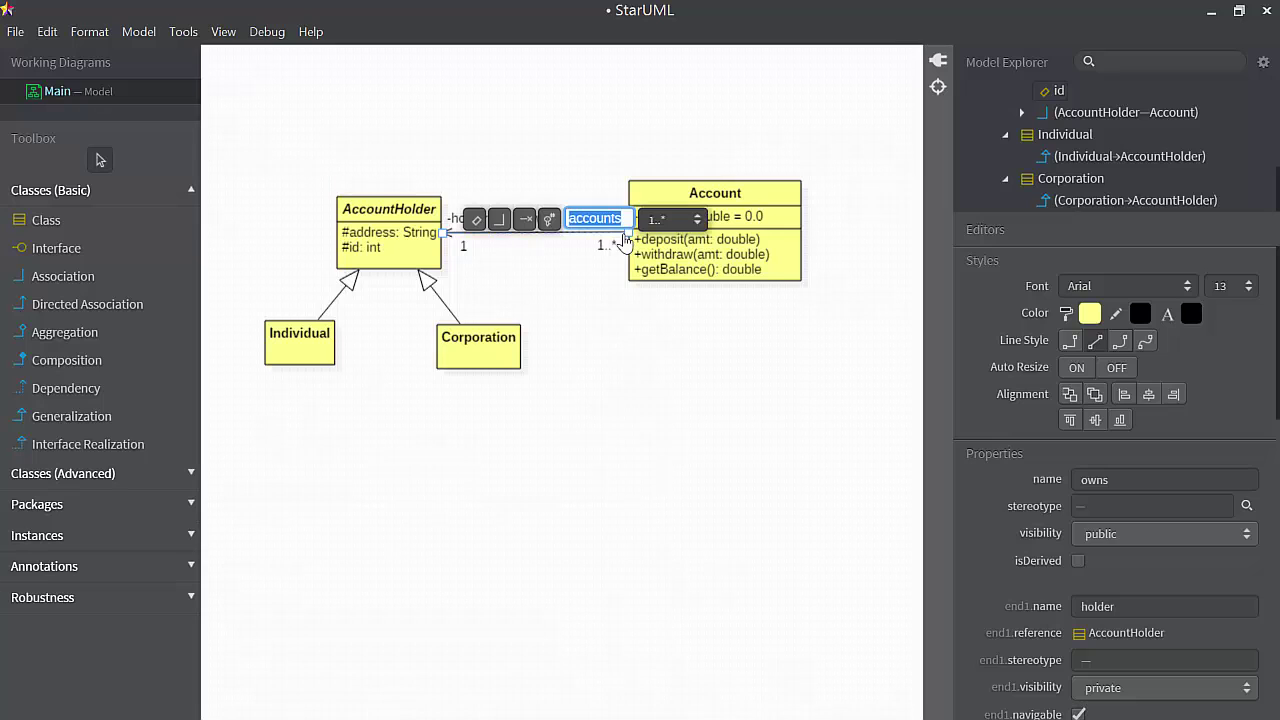
pyautogui.click(525, 220)
pyautogui.click(563, 253)
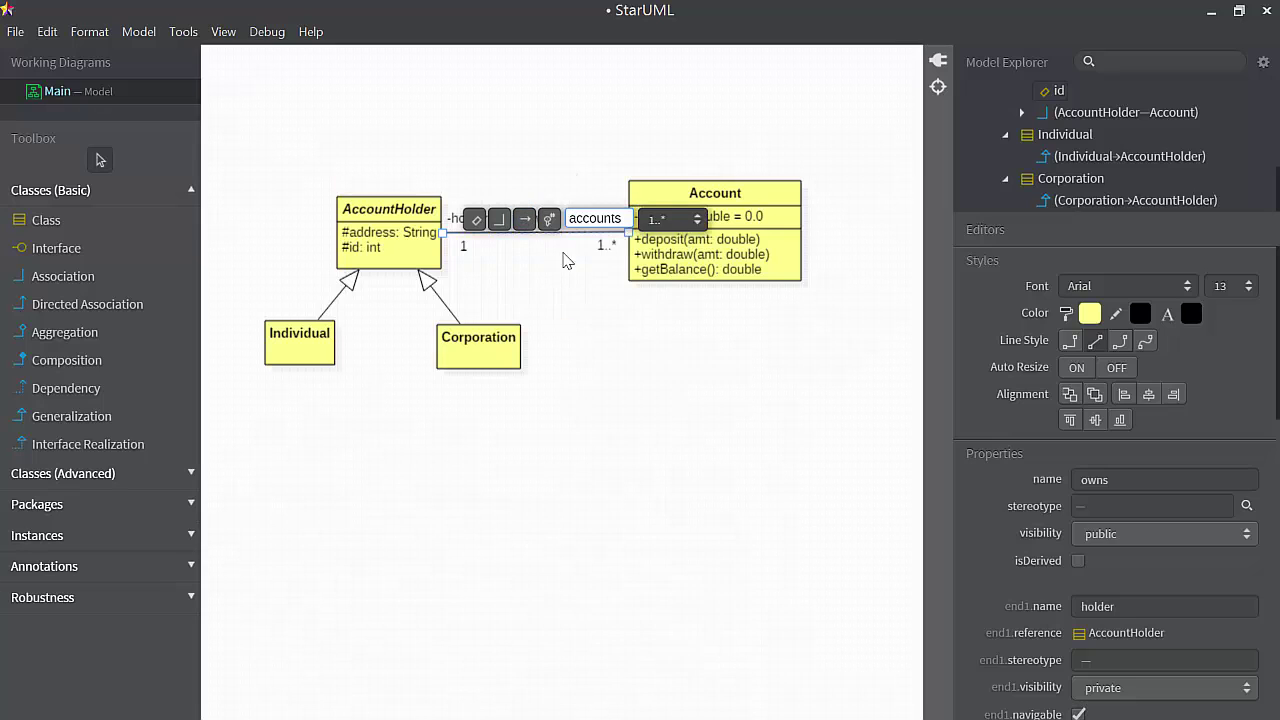
# Enlarge the model tree to fit all elements and collapse the Account, AccountHolder, Individual and Corporation classes in it.
pyautogui.click(572, 352)
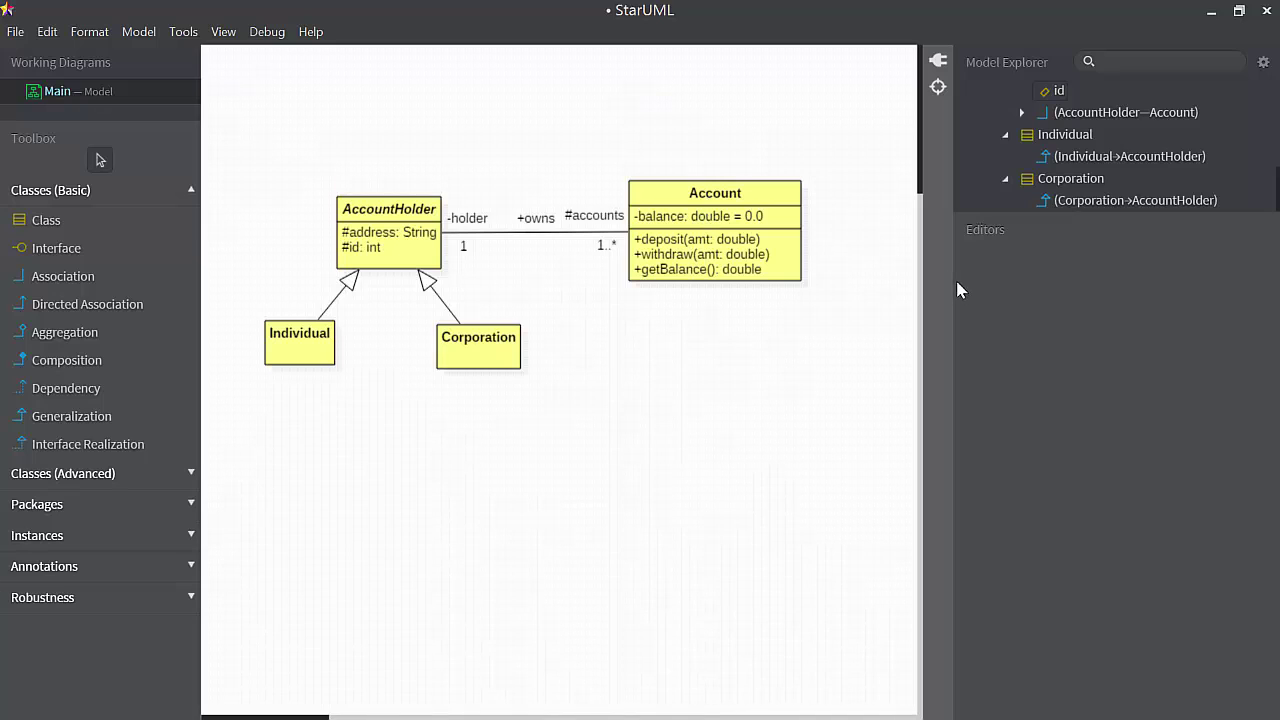
pyautogui.moveTo(1115, 211); pyautogui.dragTo(1097, 482)
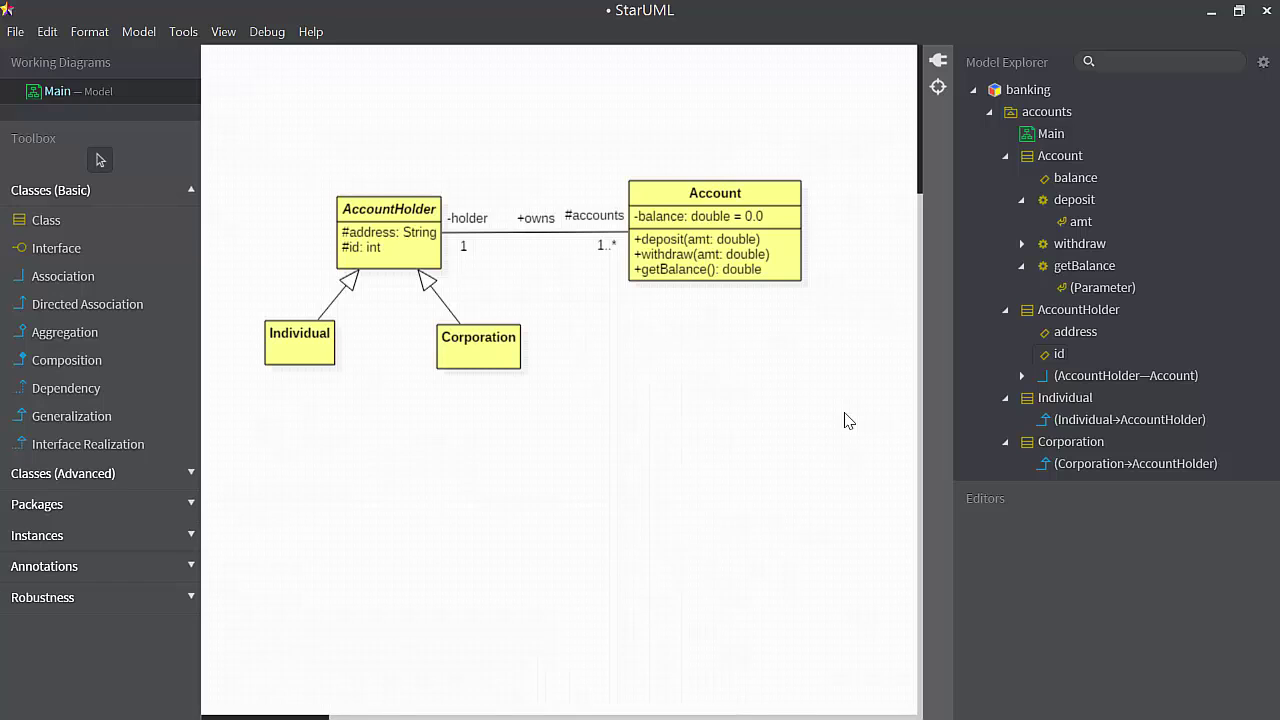
pyautogui.click(1005, 157)
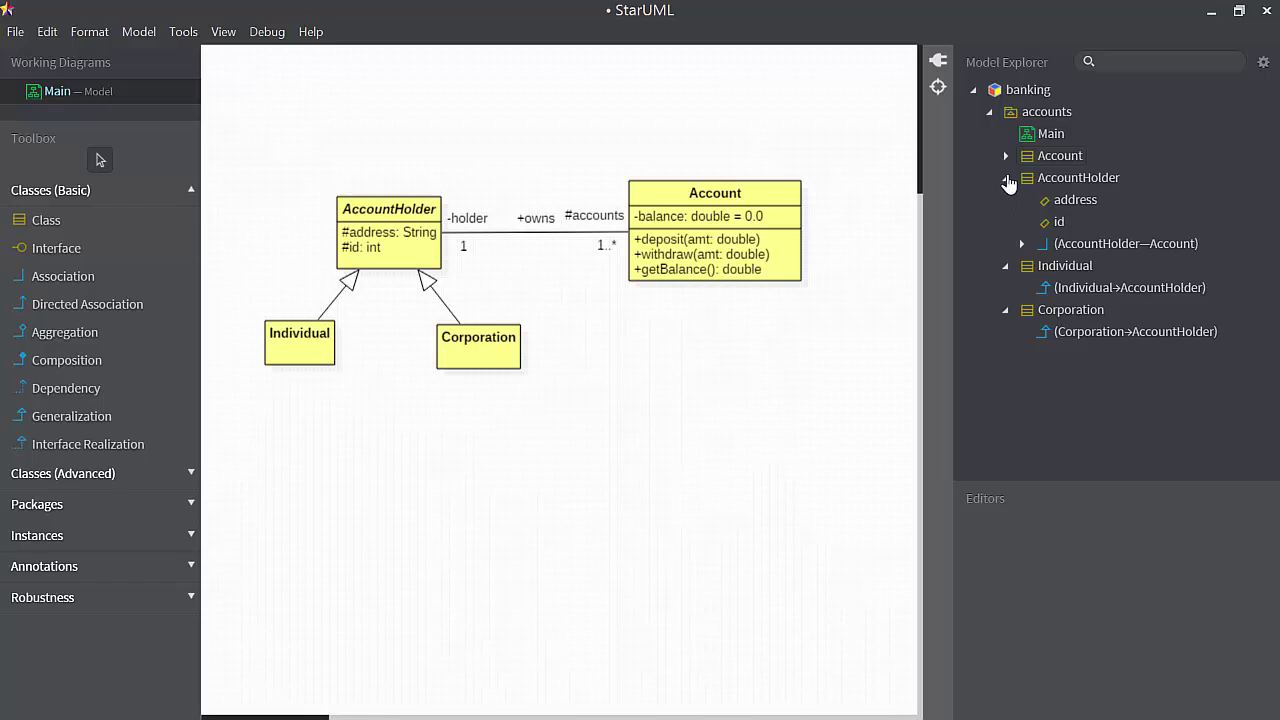
pyautogui.click(1006, 178)
pyautogui.click(1005, 200)
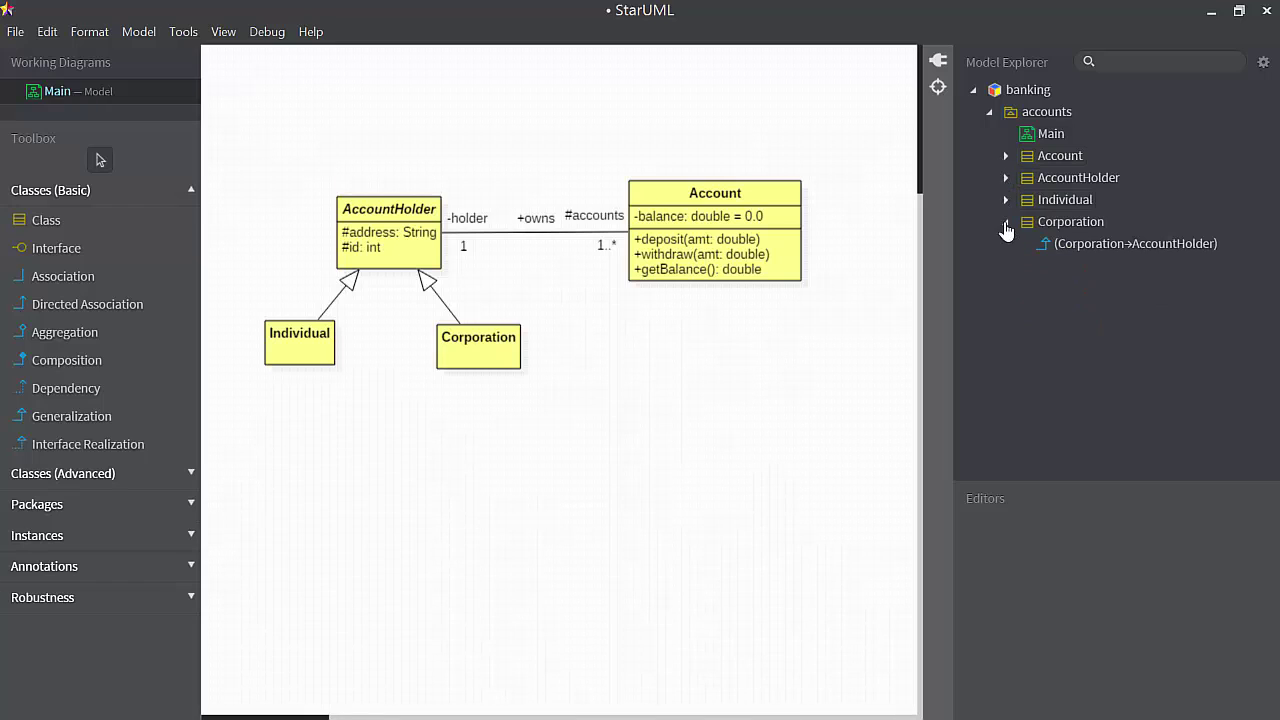
pyautogui.click(1005, 222)
# Collapse the accounts package and the banking model, and expand both again to view the package's diagram and classes.
pyautogui.click(991, 114)
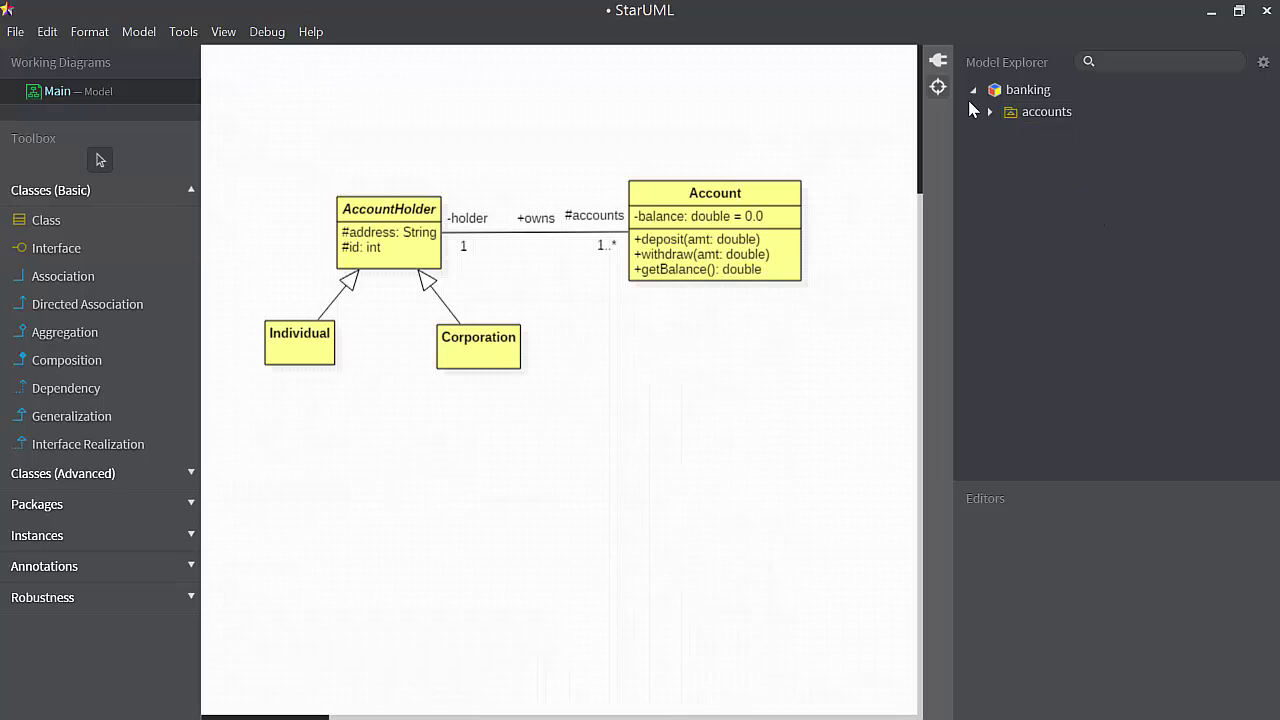
pyautogui.click(973, 91)
pyautogui.click(974, 91)
pyautogui.click(988, 113)
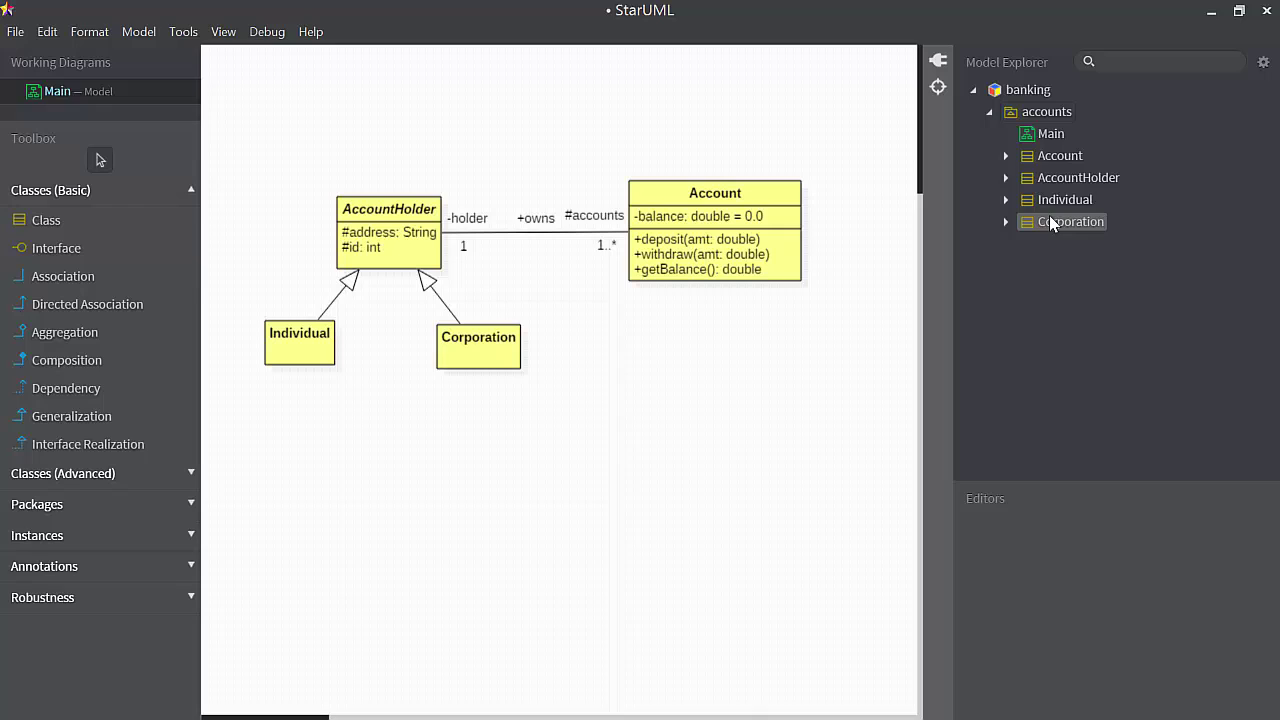
# Expand the Account class in the model tree to view its members, and collapse its deposit and getBalance operations.
pyautogui.click(1006, 157)
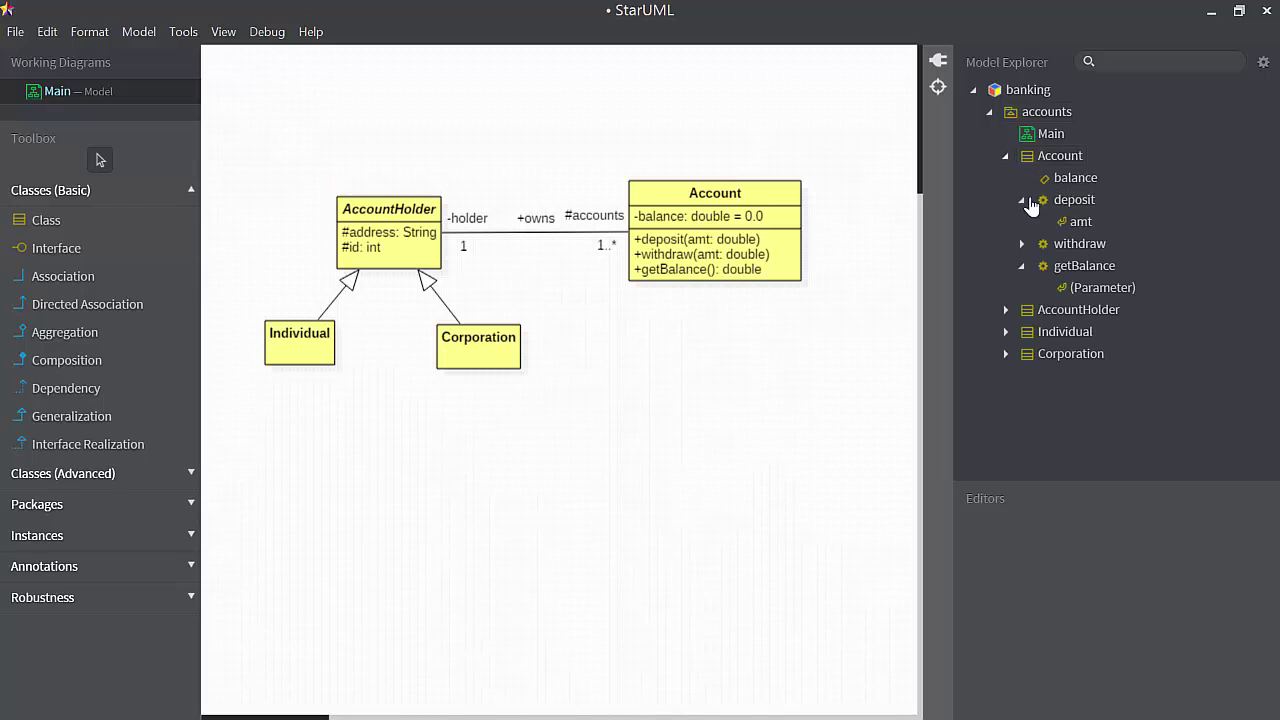
pyautogui.click(1024, 201)
pyautogui.click(1021, 222)
pyautogui.click(1021, 222)
pyautogui.click(1021, 244)
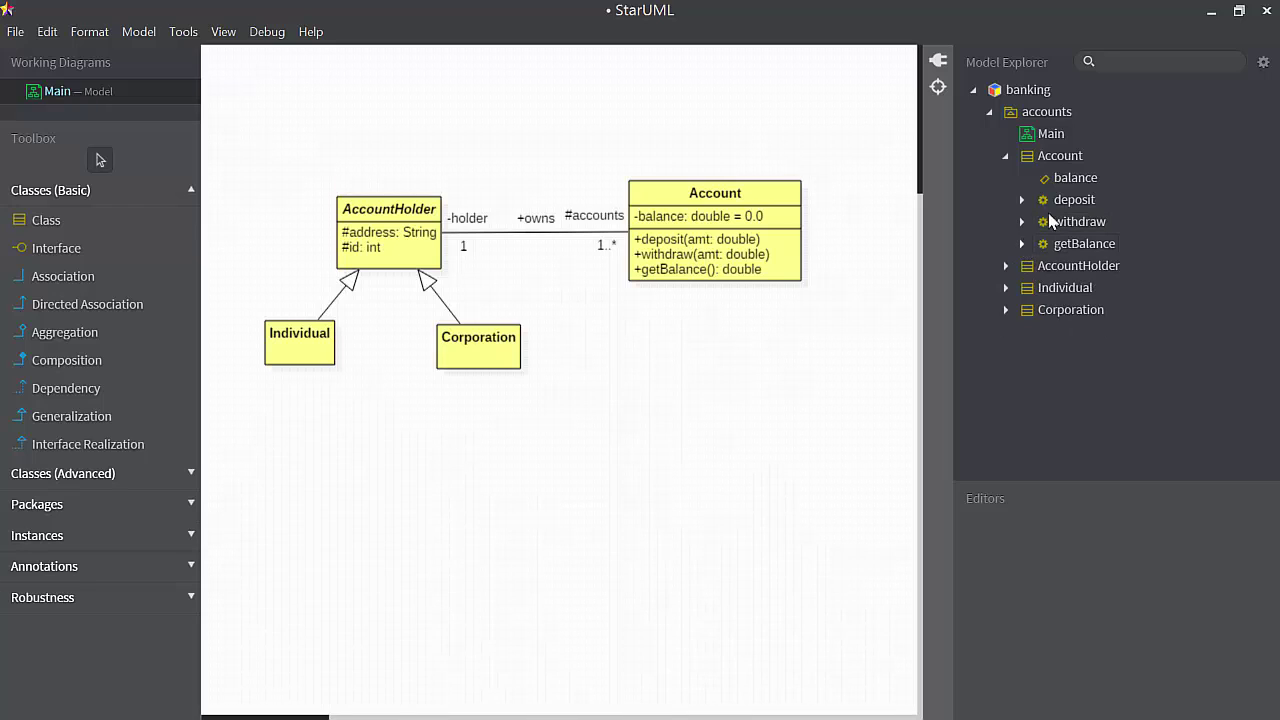
# Inspect the properties of the deposit operation's amt parameter and collapse the Account class in the model tree.
pyautogui.click(1094, 181)
pyautogui.click(1022, 200)
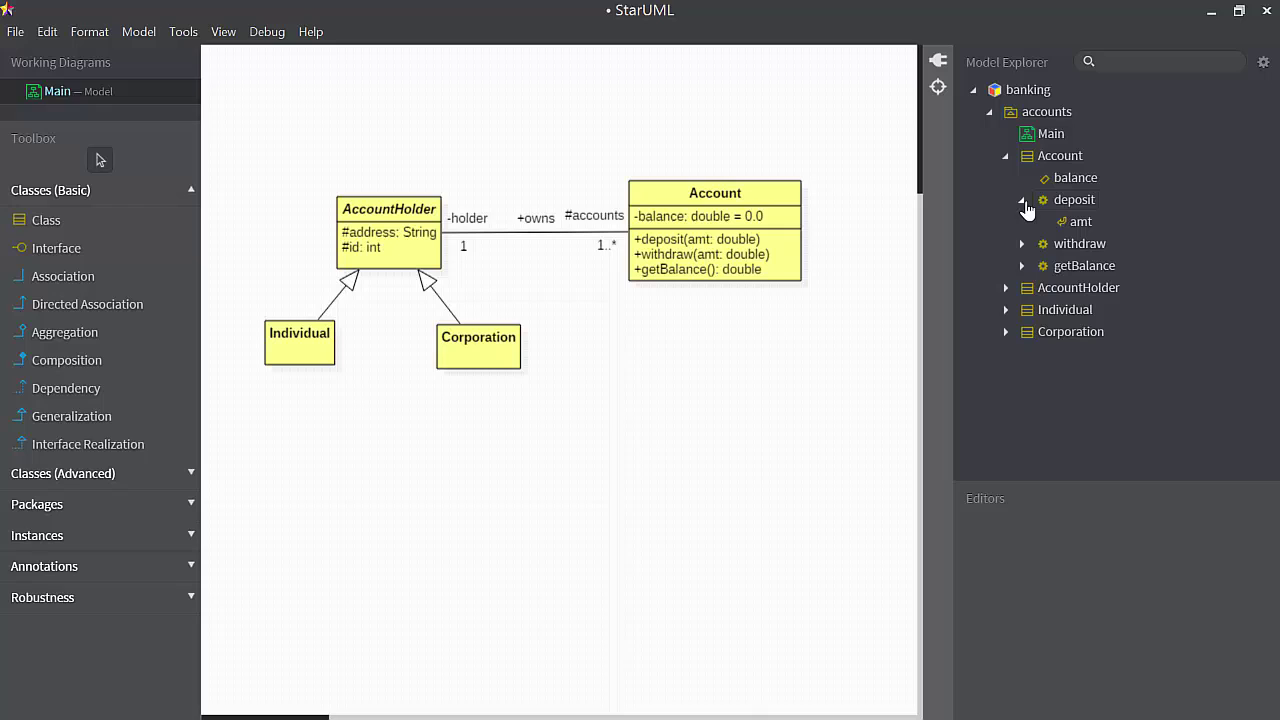
pyautogui.click(1082, 221)
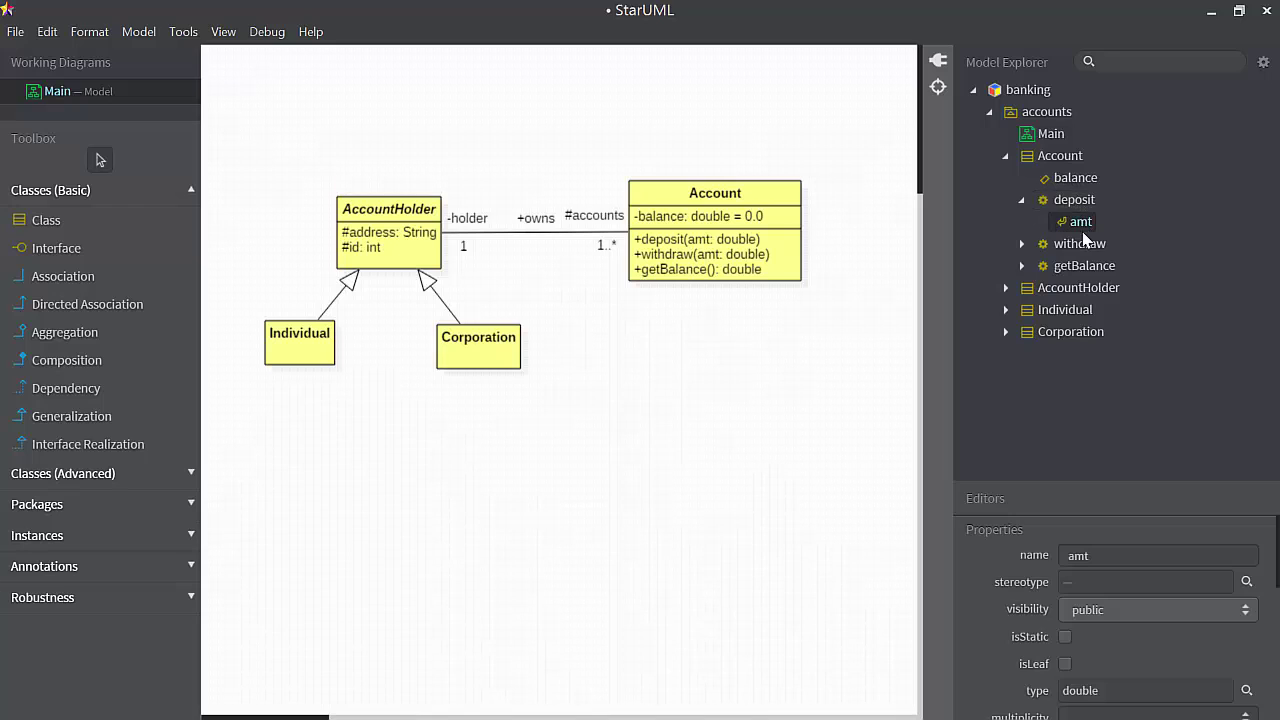
pyautogui.click(1019, 198)
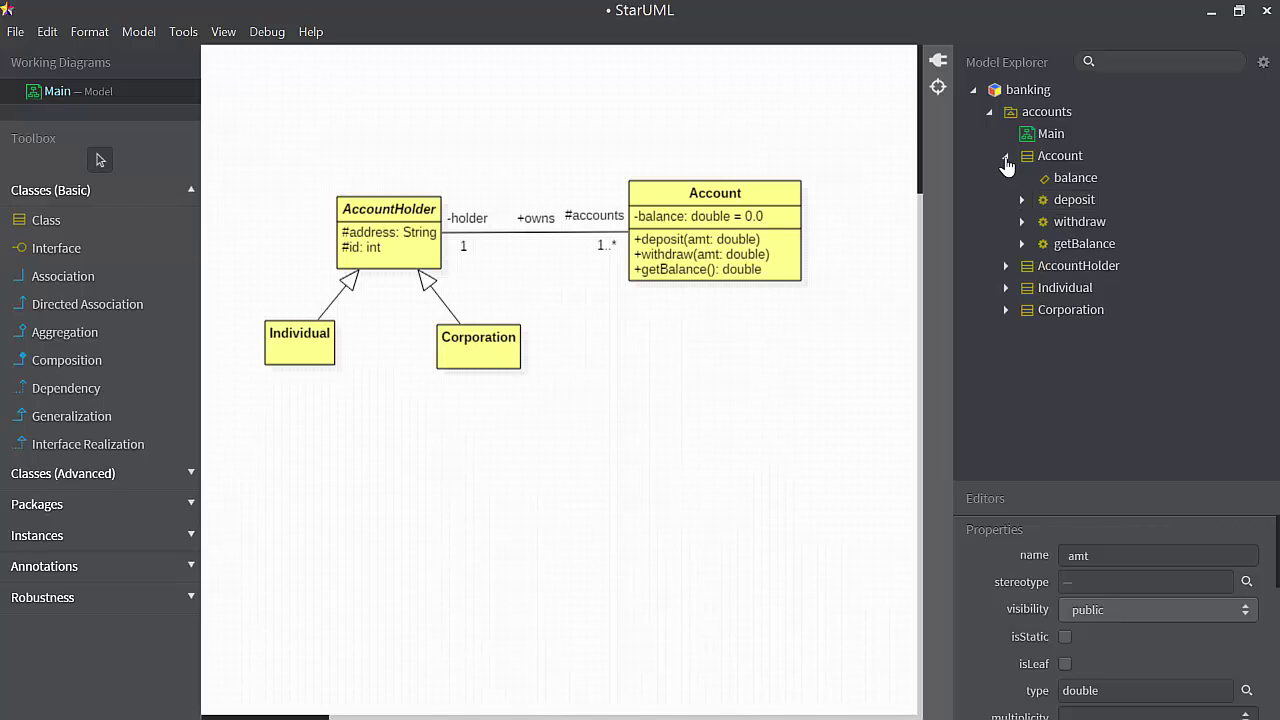
pyautogui.click(1006, 157)
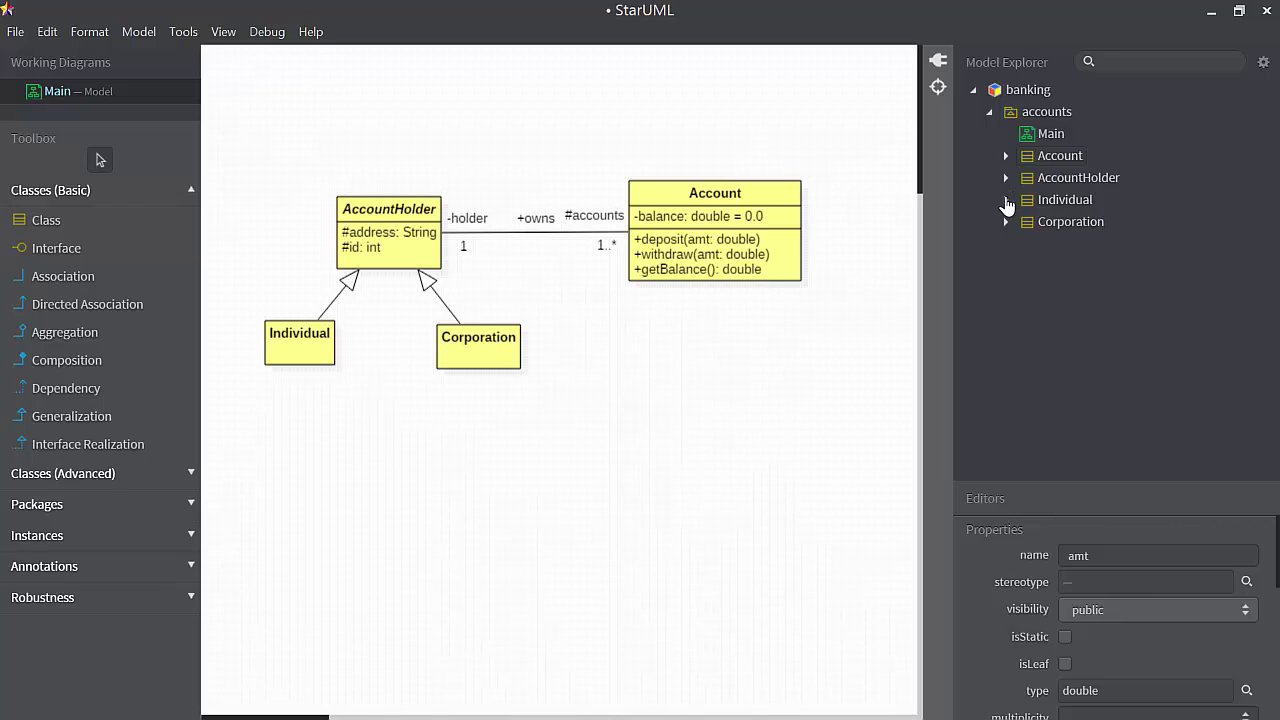
# Examine AccountHolder's attributes and the two ends of its association with Account in the model tree, and collapse the accounts package.
pyautogui.click(1006, 200)
pyautogui.click(1006, 178)
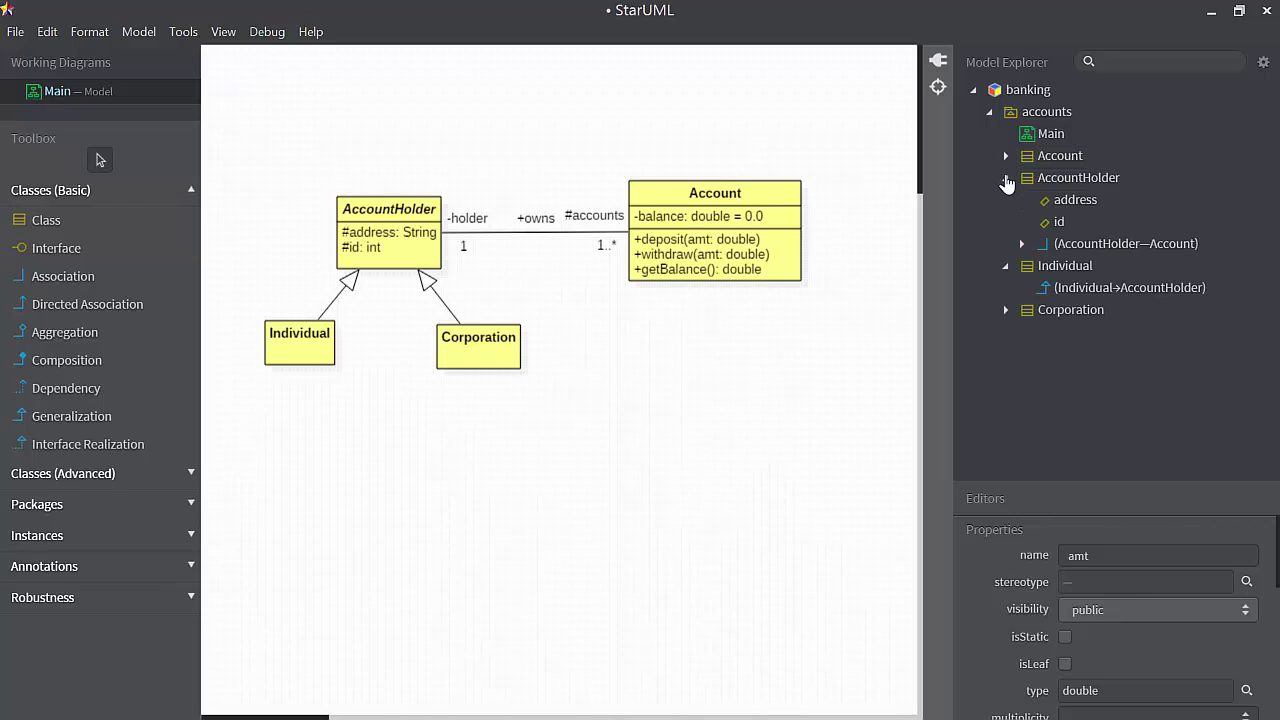
pyautogui.click(1006, 266)
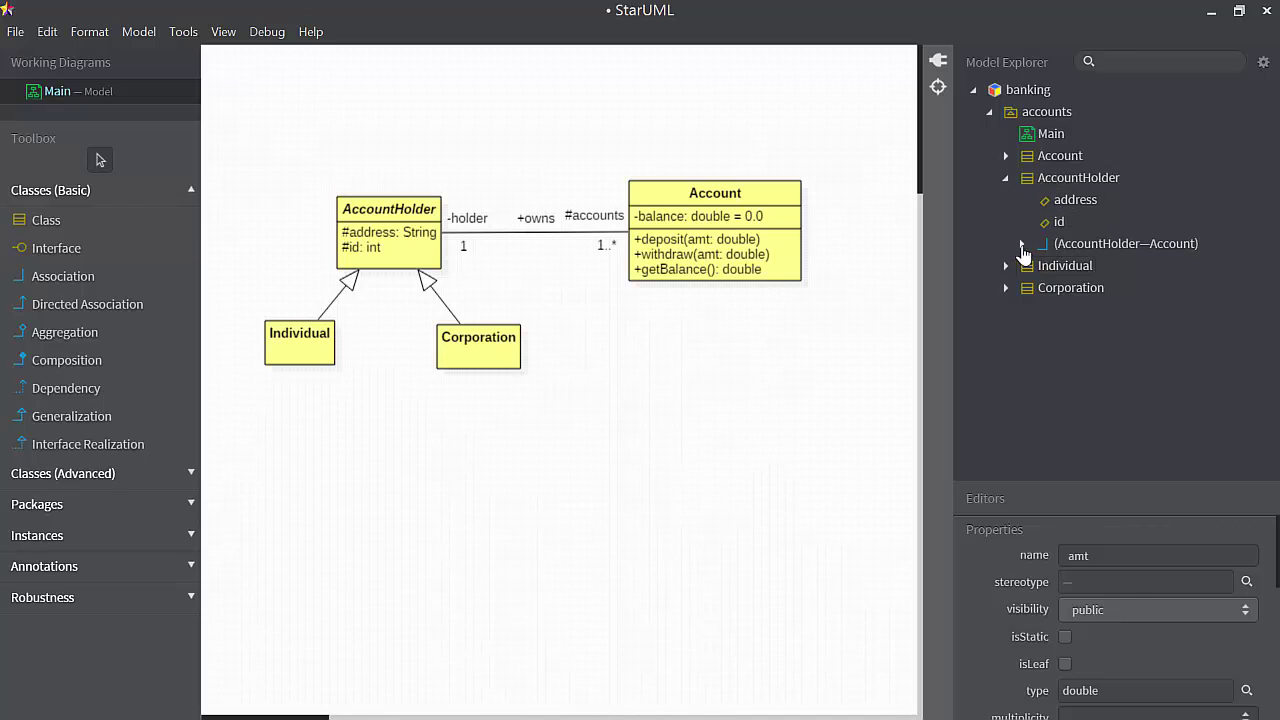
pyautogui.click(1021, 244)
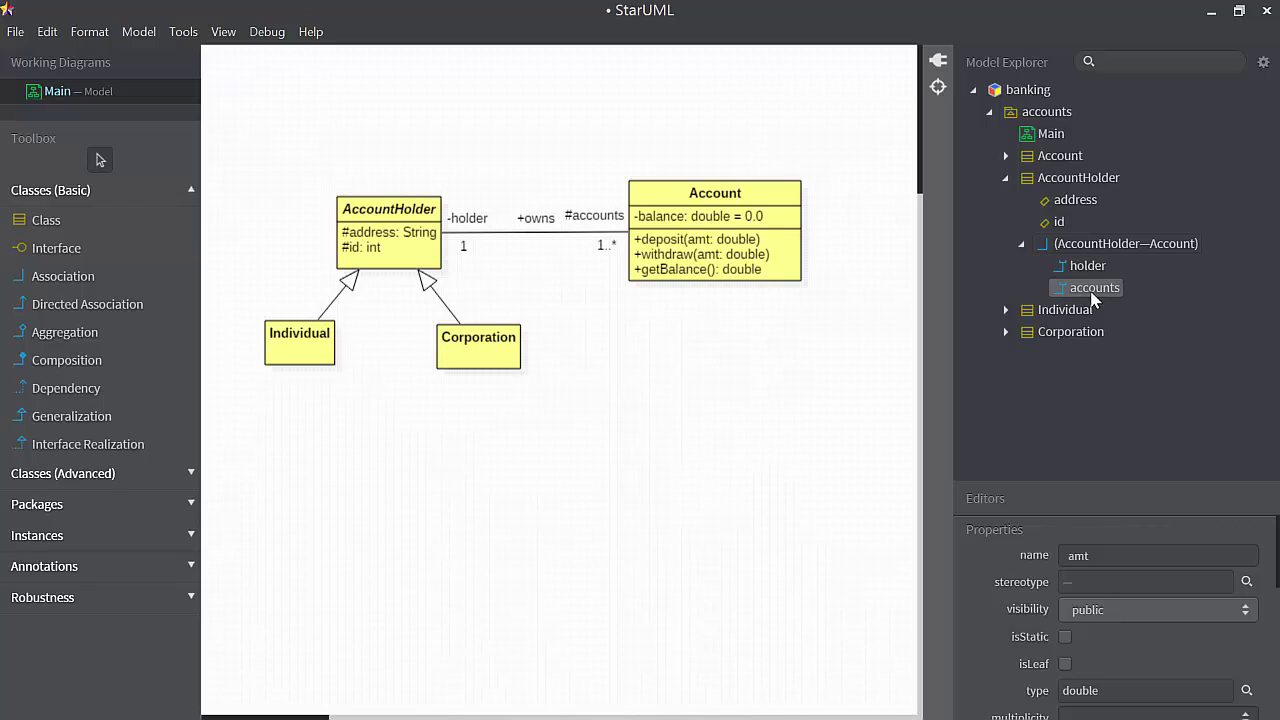
pyautogui.click(1022, 244)
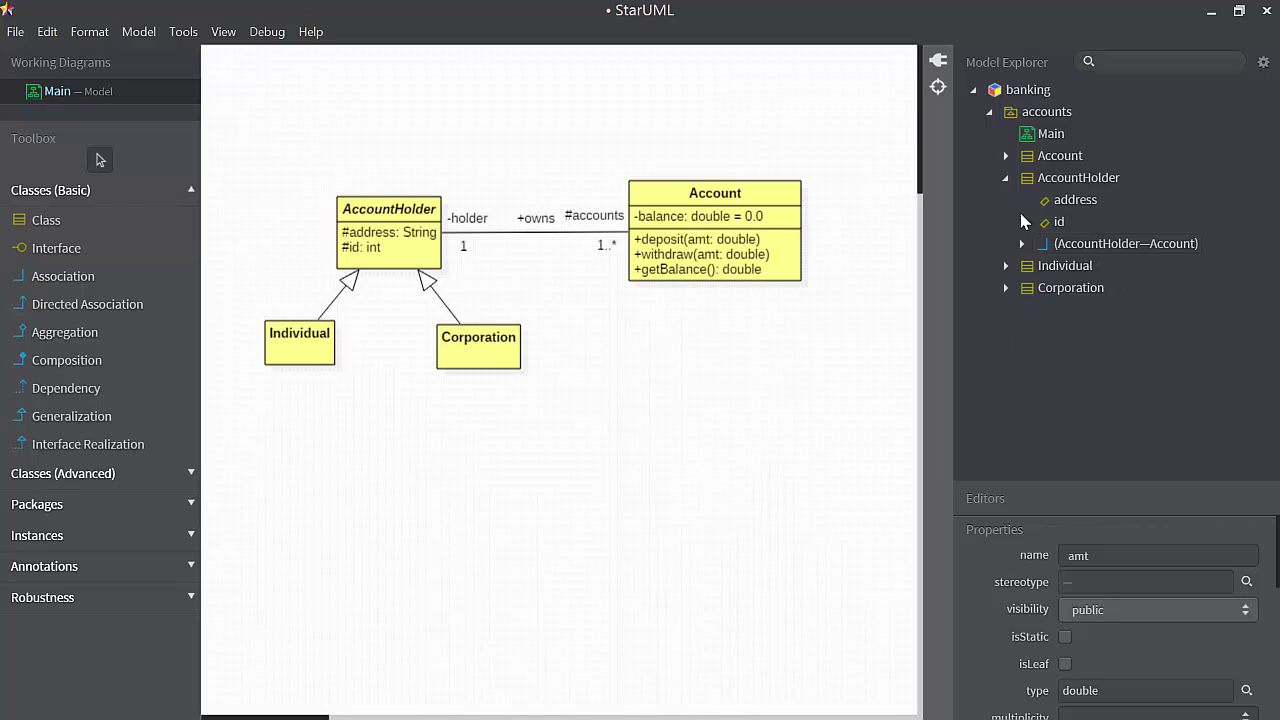
pyautogui.click(1006, 180)
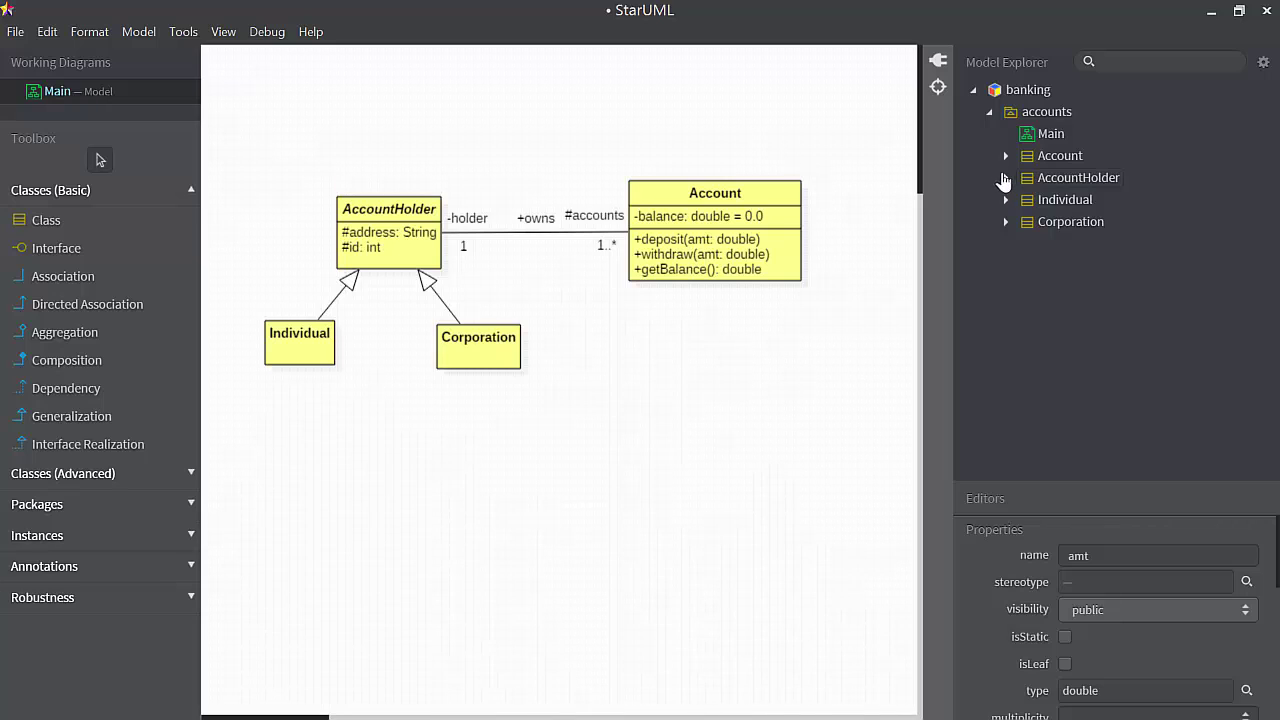
pyautogui.click(989, 113)
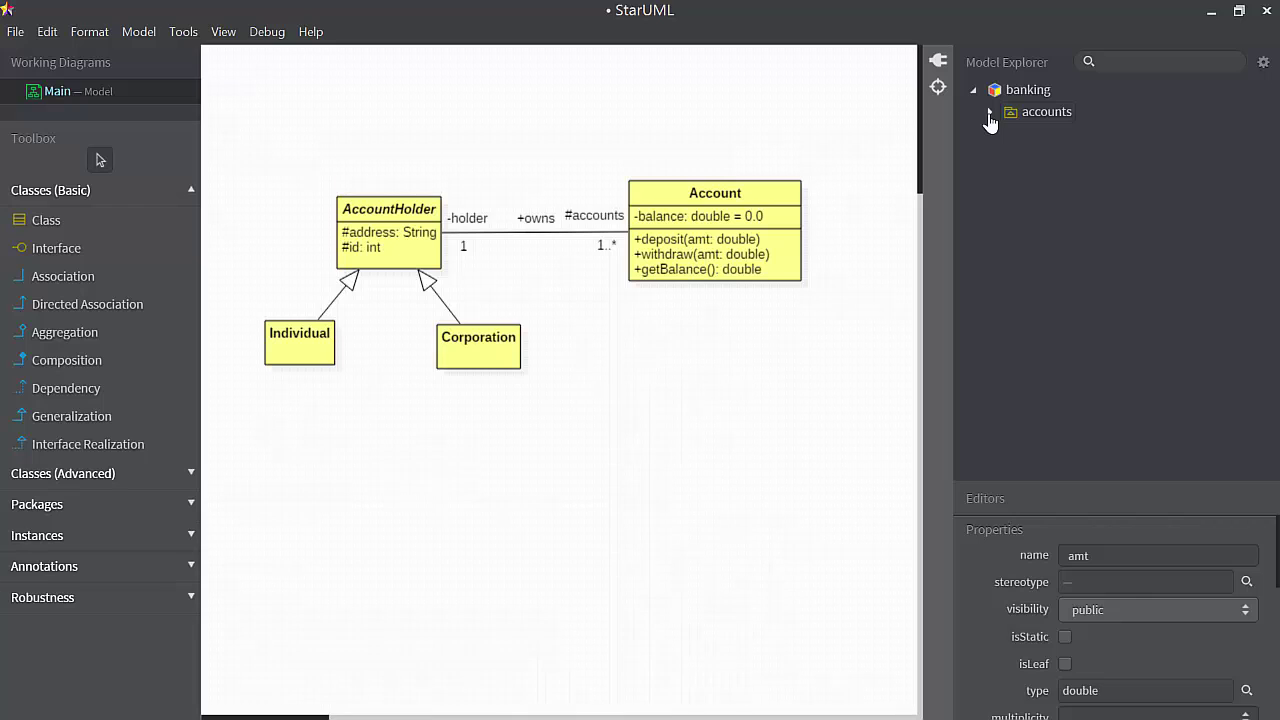